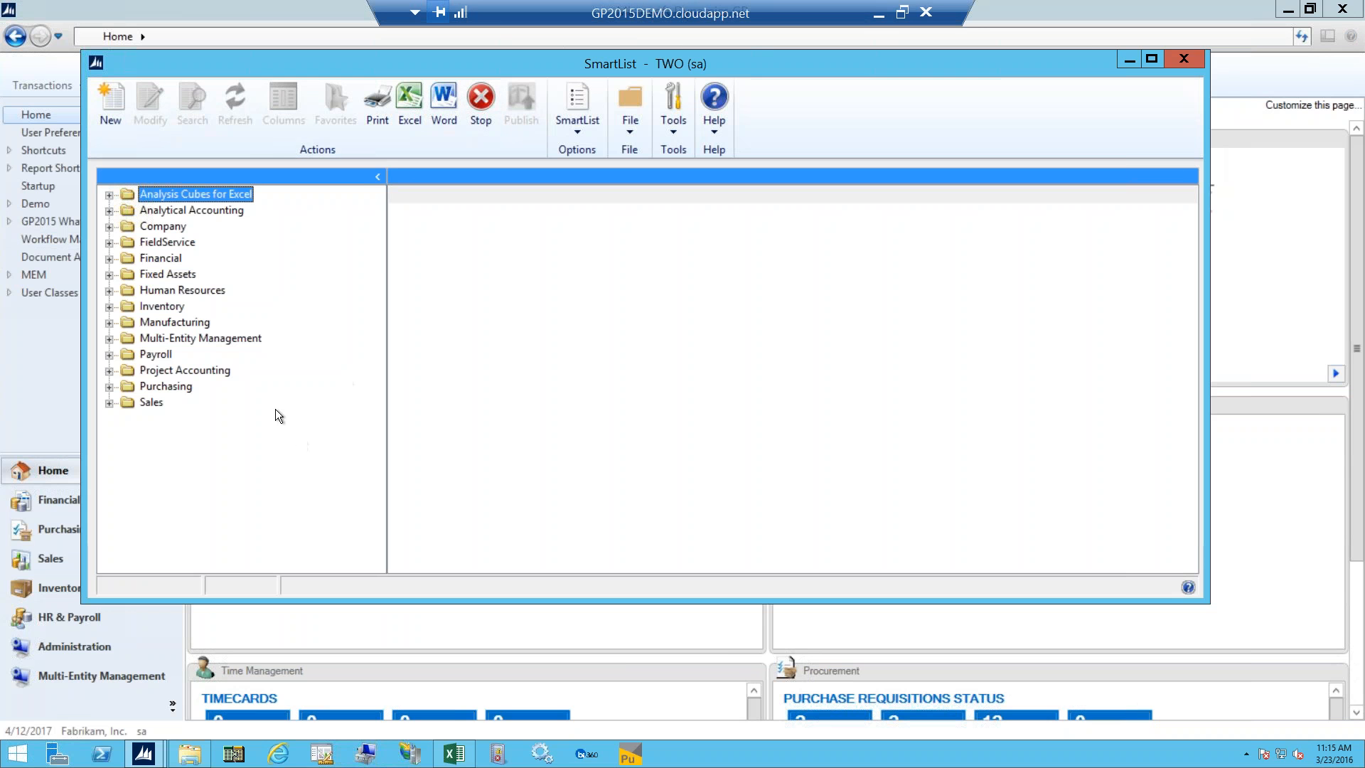
pyautogui.click(109, 354)
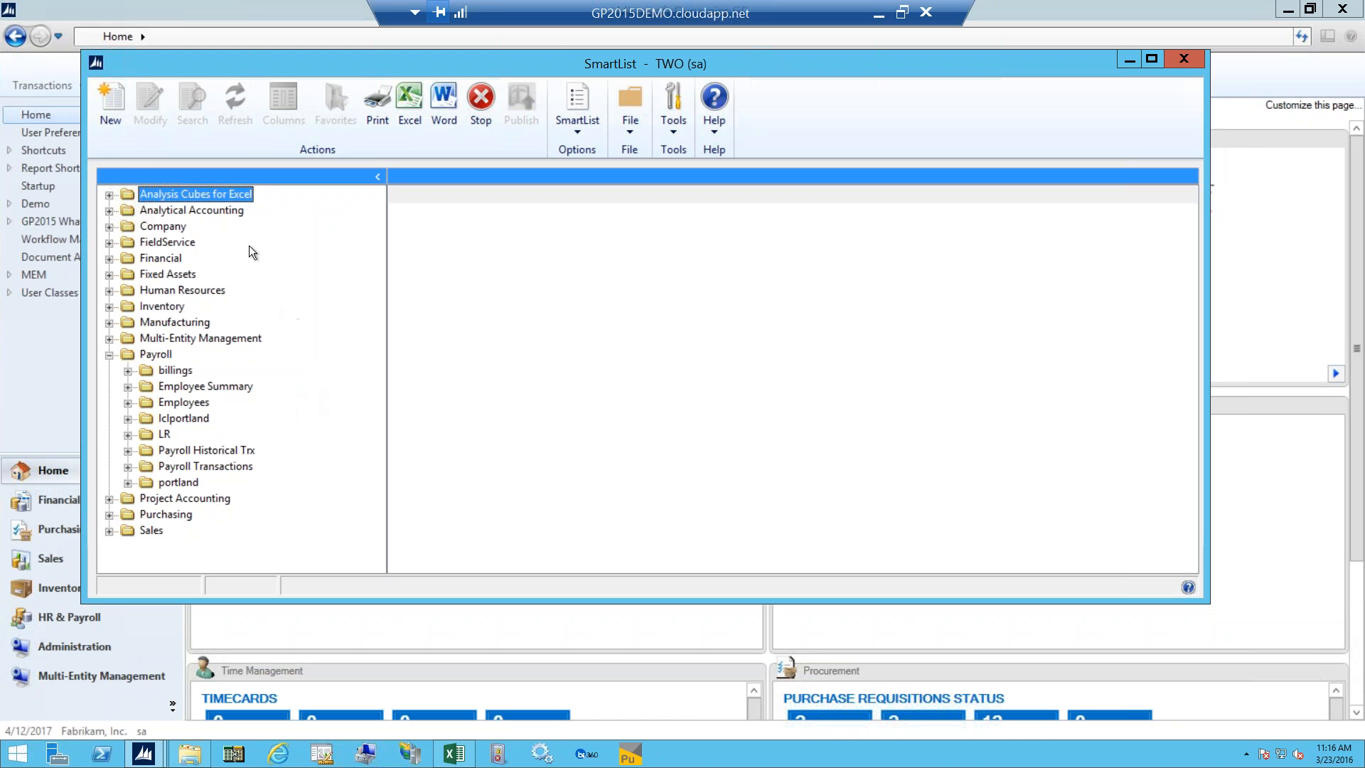
pyautogui.click(115, 116)
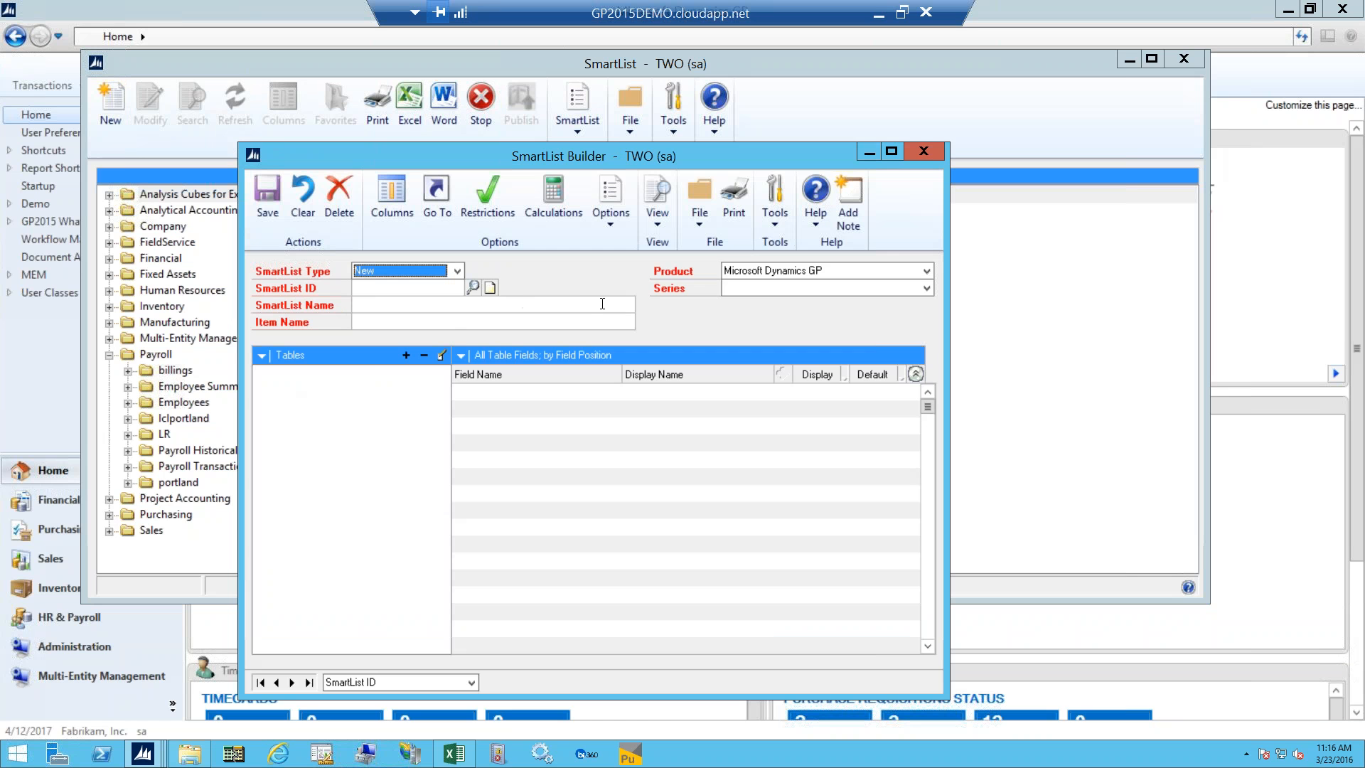
pyautogui.click(926, 153)
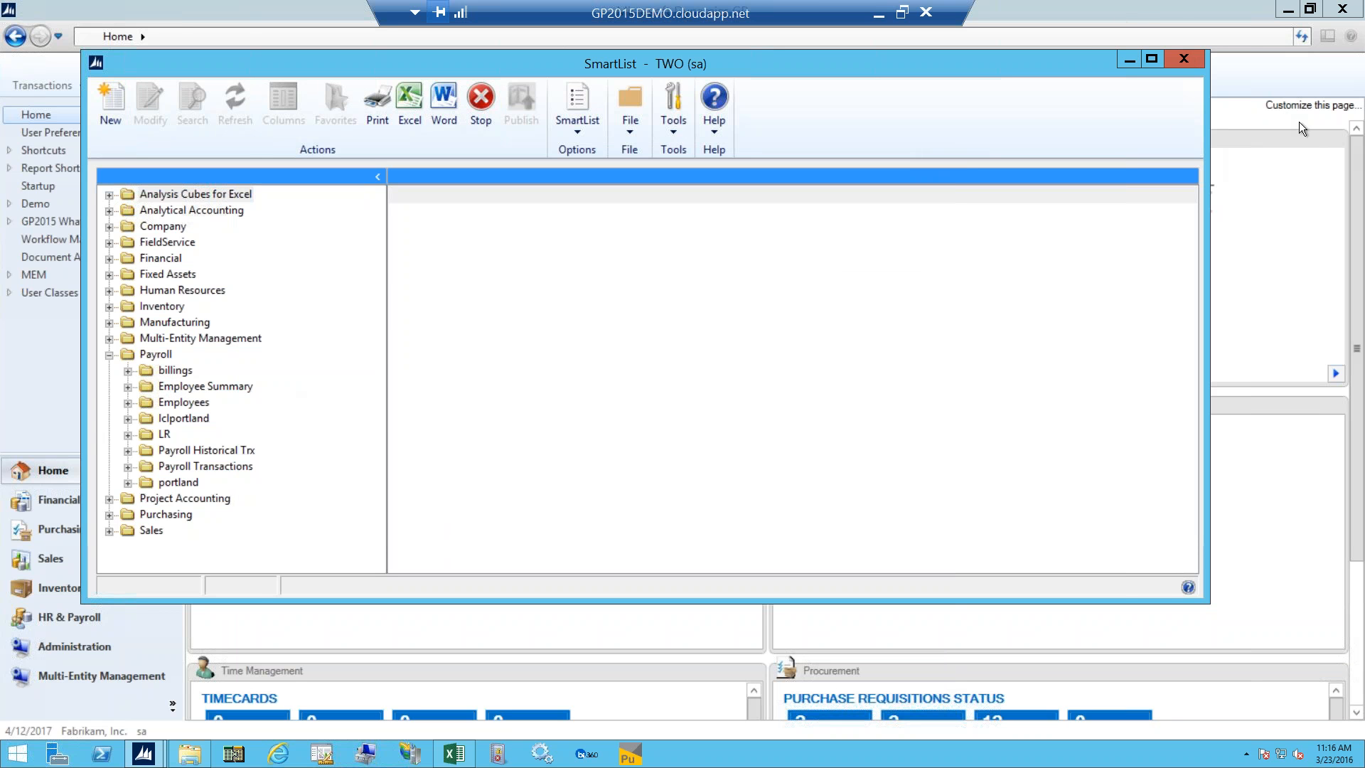
pyautogui.hotkey('alt', 'F4')
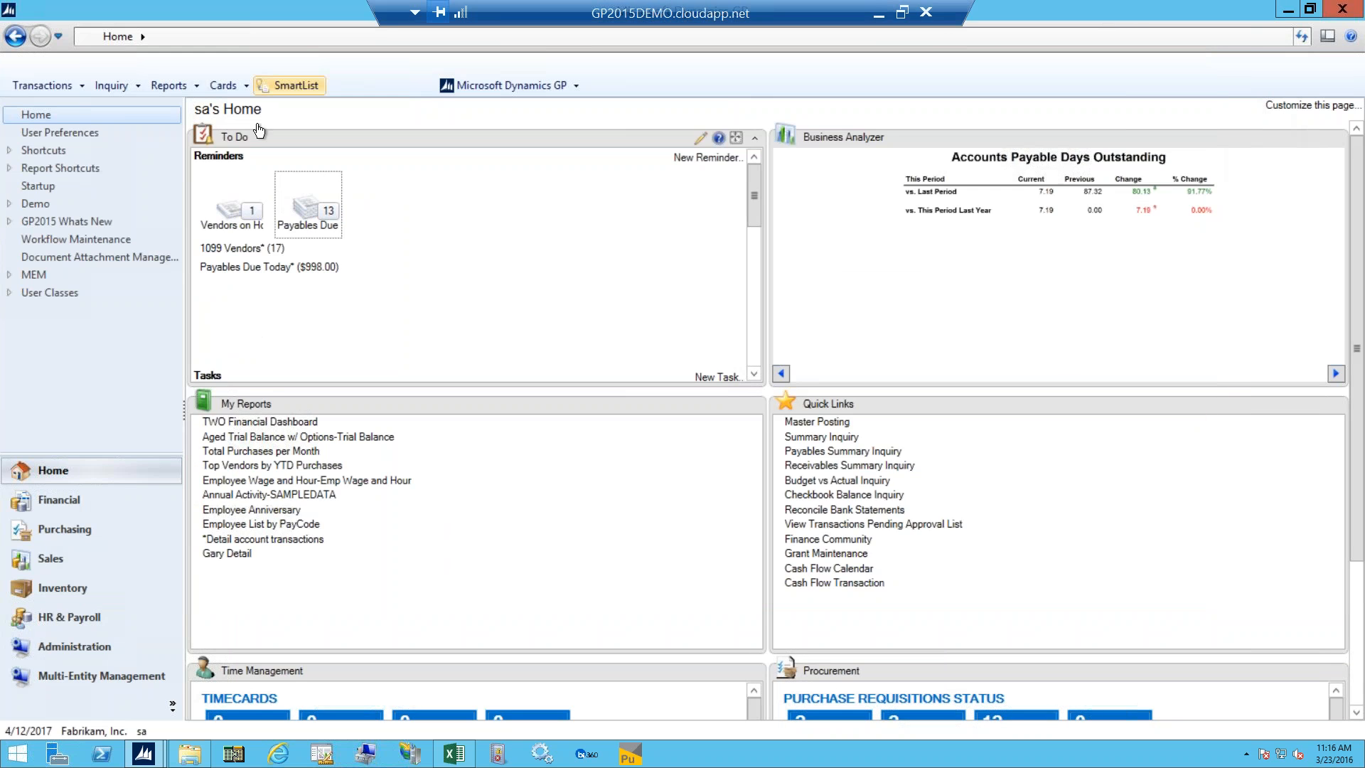
# Step: Disable the SmartList Builder product in Customization Status and close that window
pyautogui.click(475, 86)
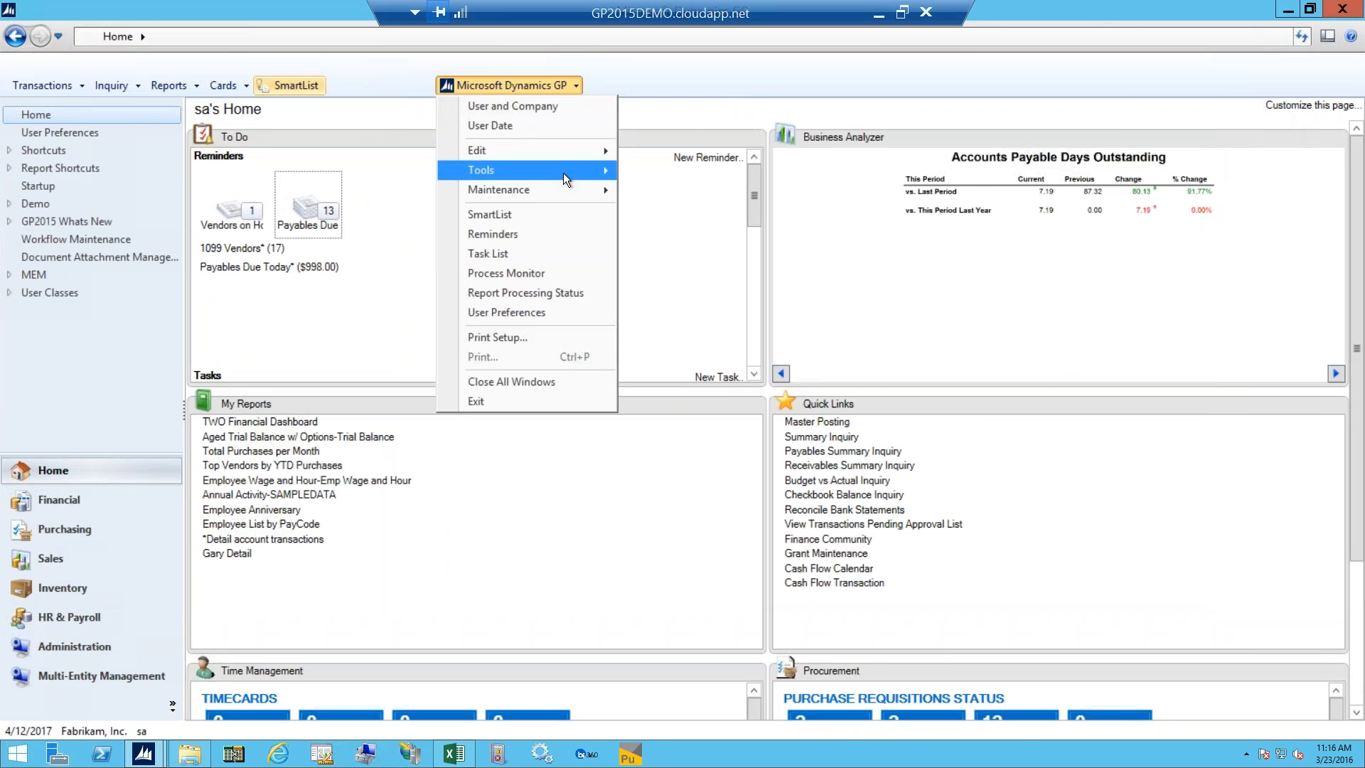
pyautogui.moveTo(527, 170)
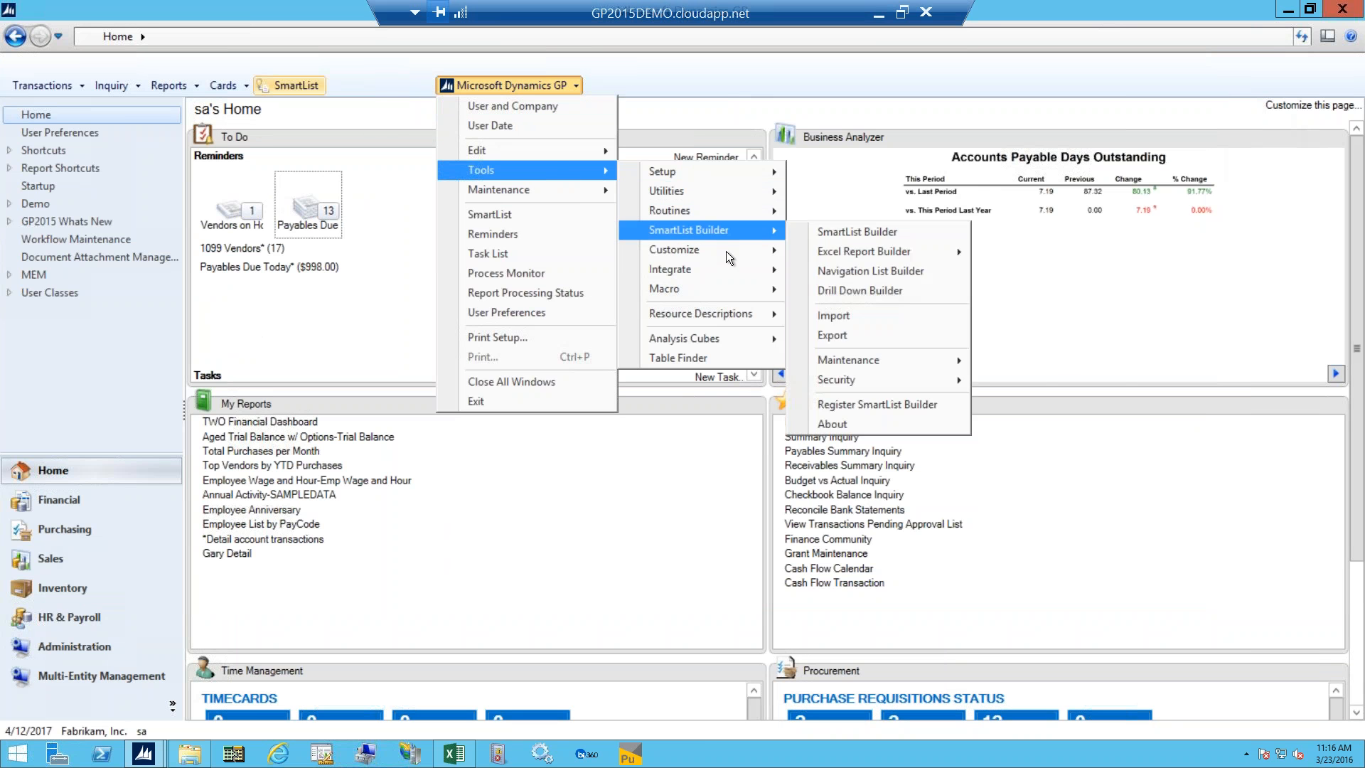
pyautogui.moveTo(717, 249)
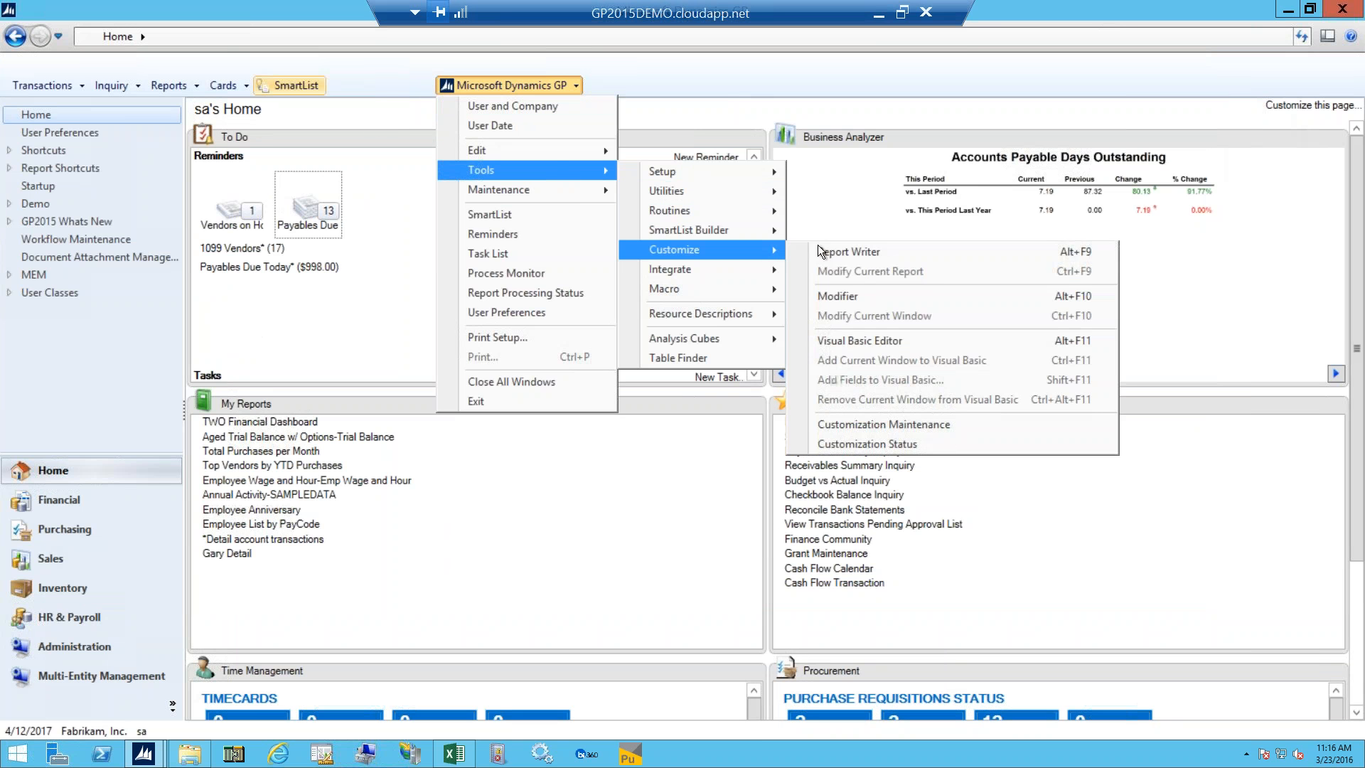
pyautogui.click(860, 443)
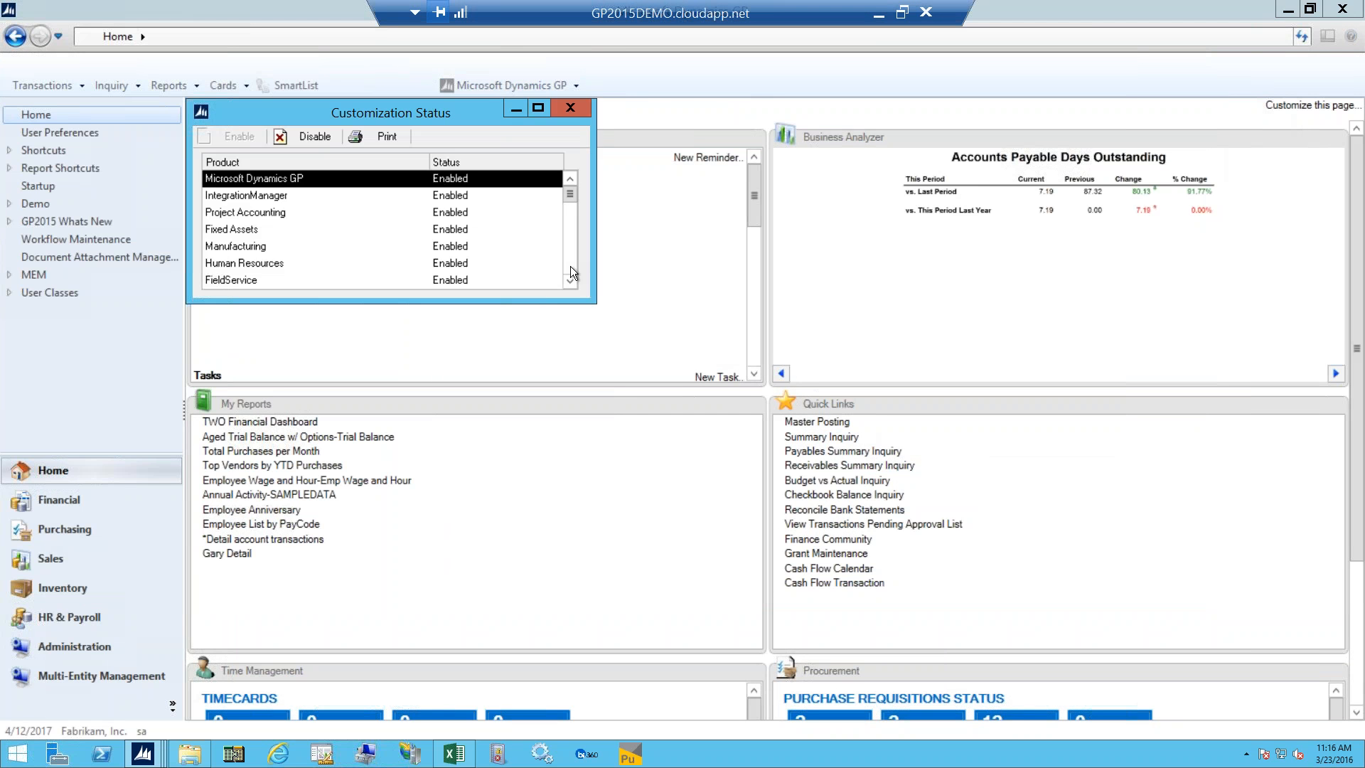
pyautogui.click(570, 266)
pyautogui.click(570, 266)
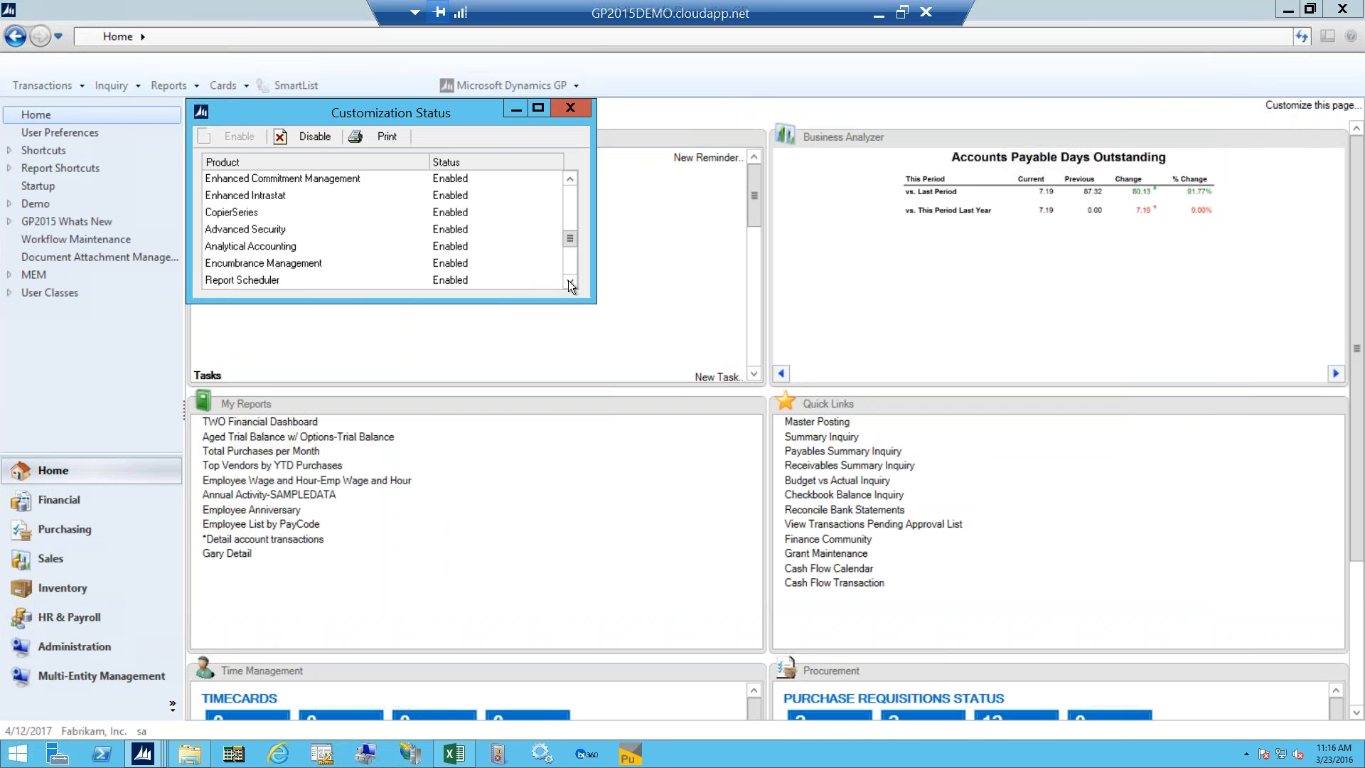
pyautogui.click(569, 281)
pyautogui.click(492, 263)
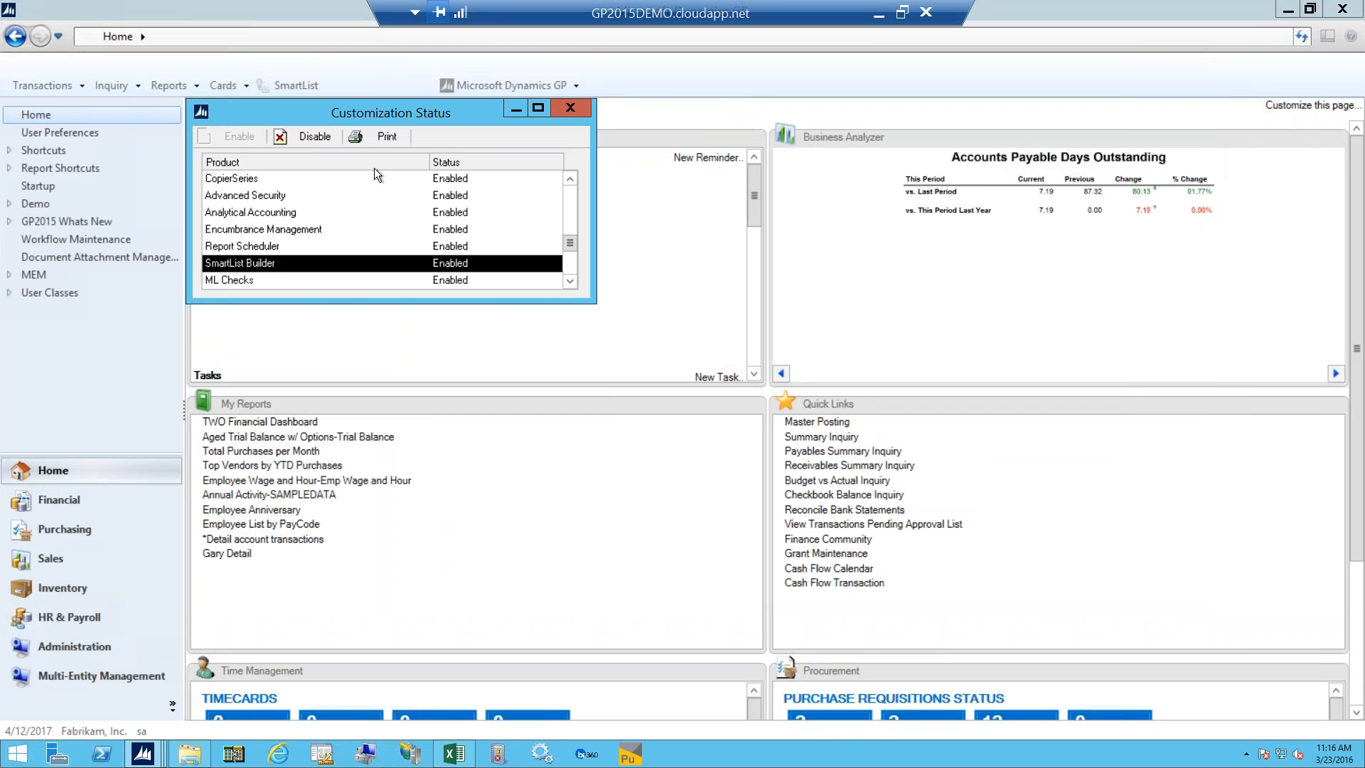
pyautogui.click(315, 138)
pyautogui.click(573, 108)
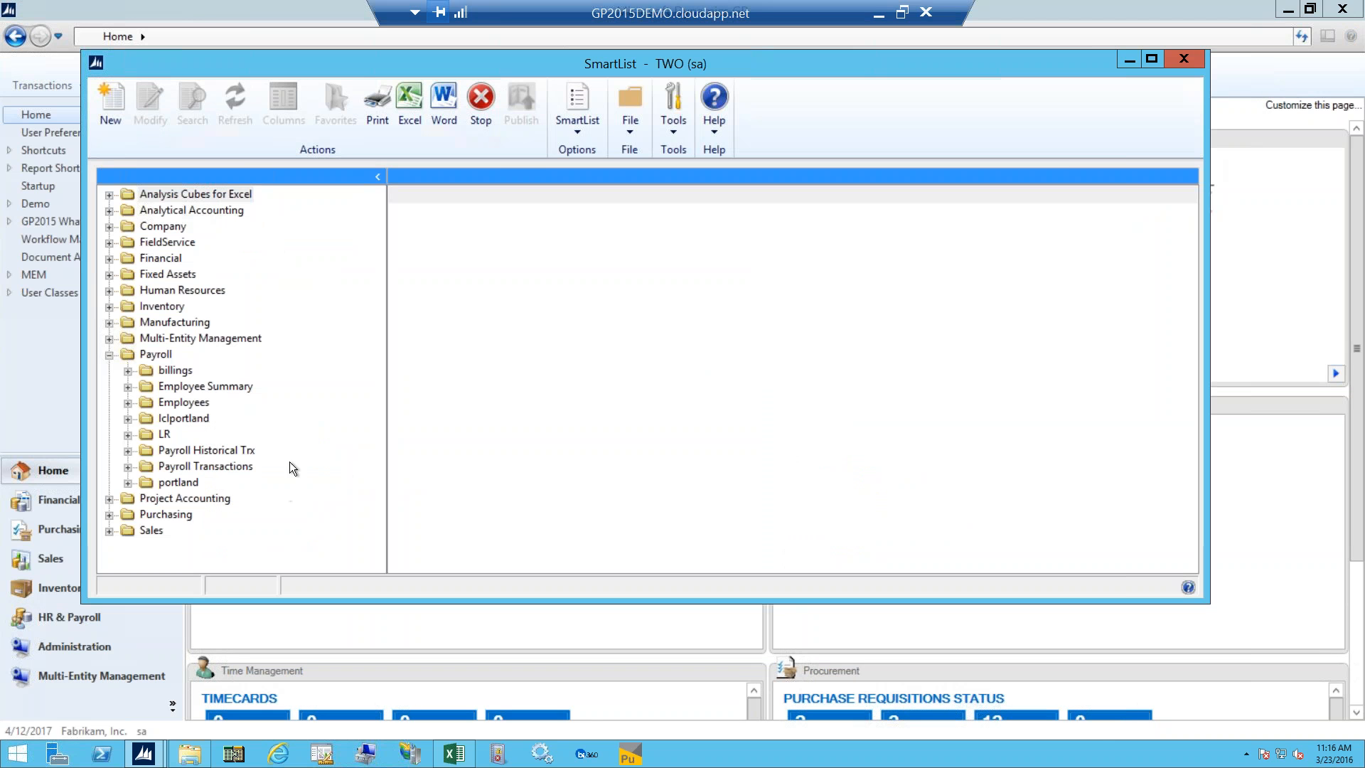
# Step: Reopen SmartList, expand the Payroll folder and start a new list in SmartList Designer
pyautogui.click(1184, 59)
pyautogui.click(300, 87)
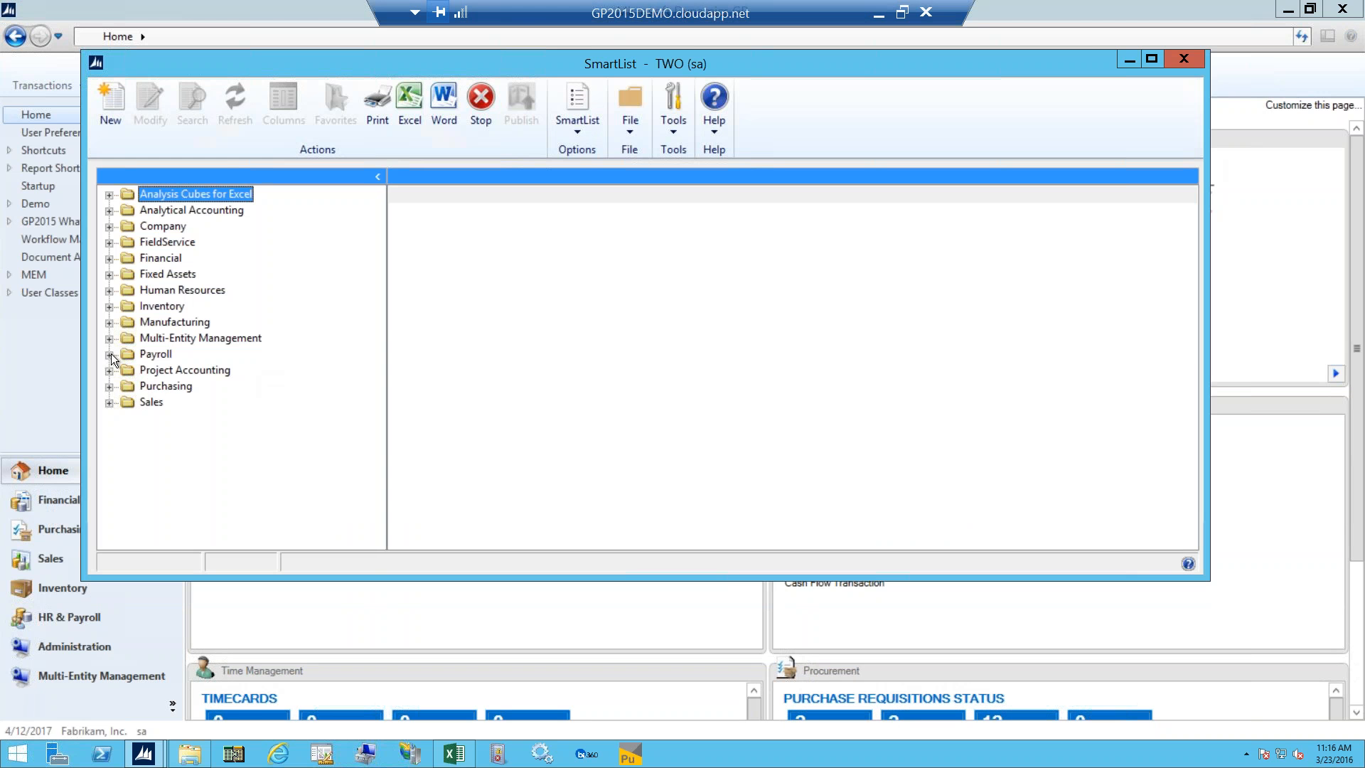
pyautogui.click(108, 354)
pyautogui.click(109, 101)
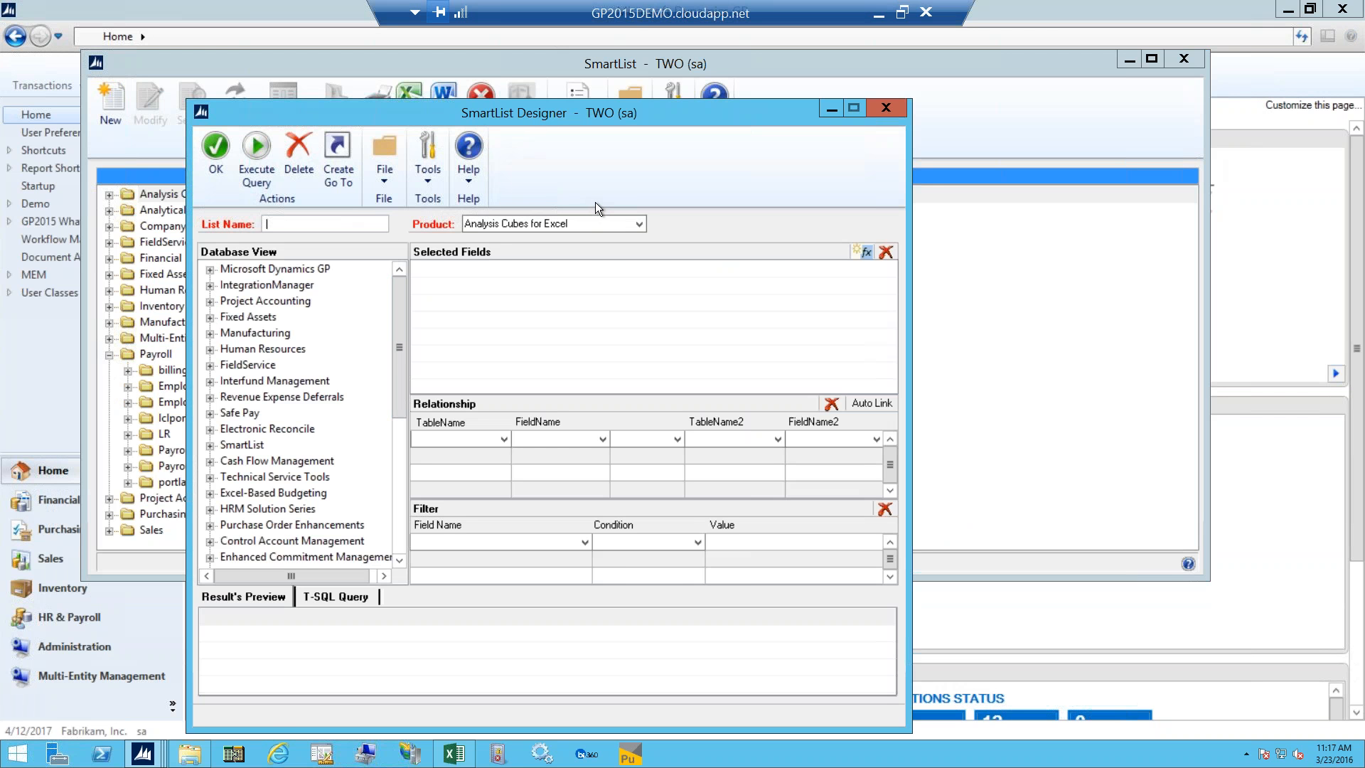
# Step: Name the list PR 032316 and assign it to the Microsoft Dynamics GP product and the Payroll series
pyautogui.write('PR 032316')
pyautogui.click(638, 224)
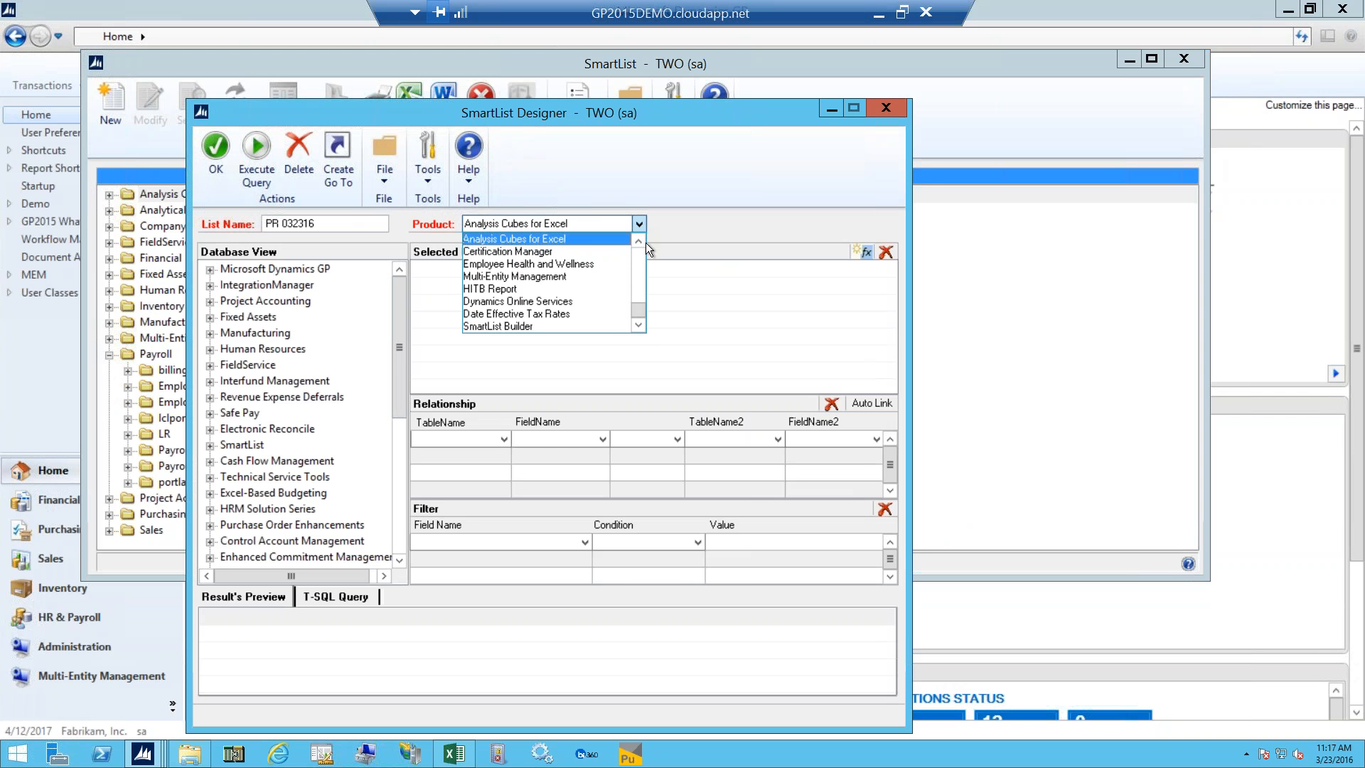
pyautogui.moveTo(637, 310); pyautogui.dragTo(638, 250)
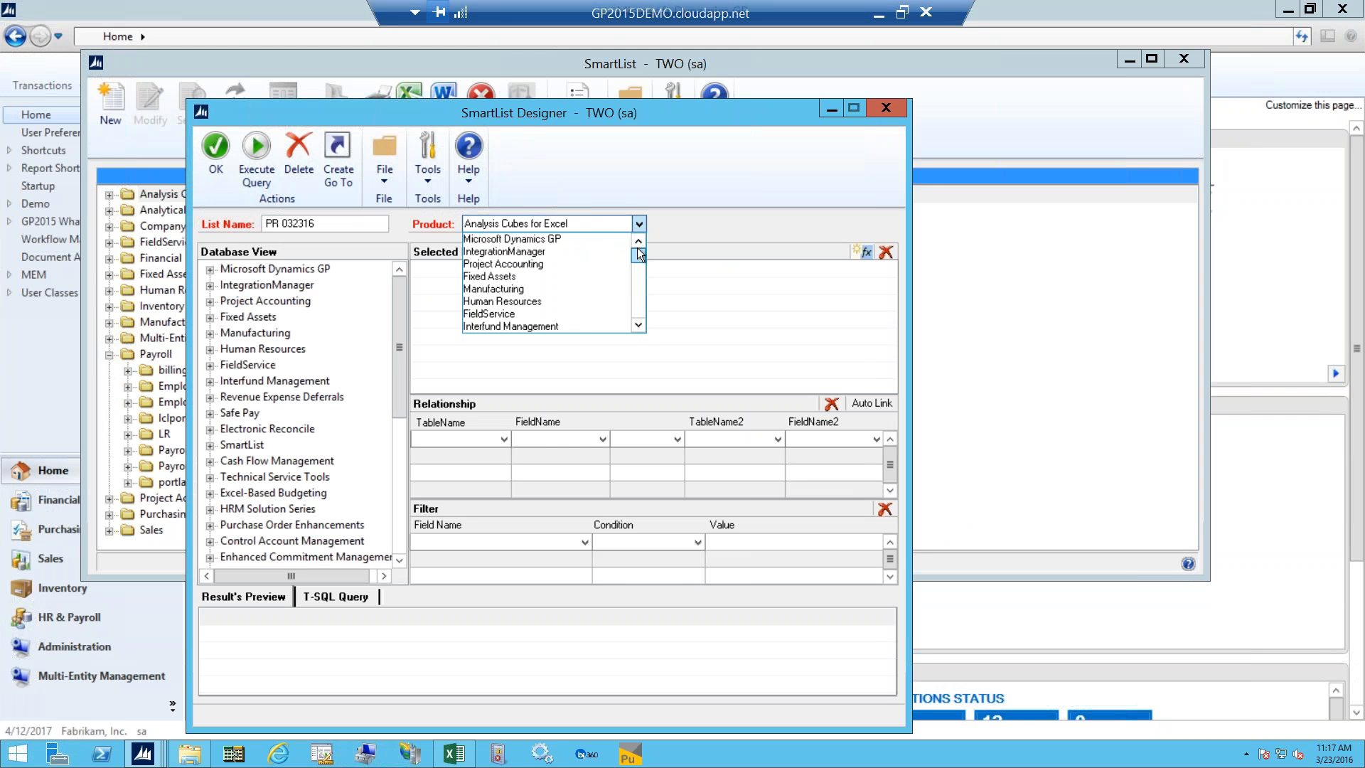
pyautogui.click(583, 239)
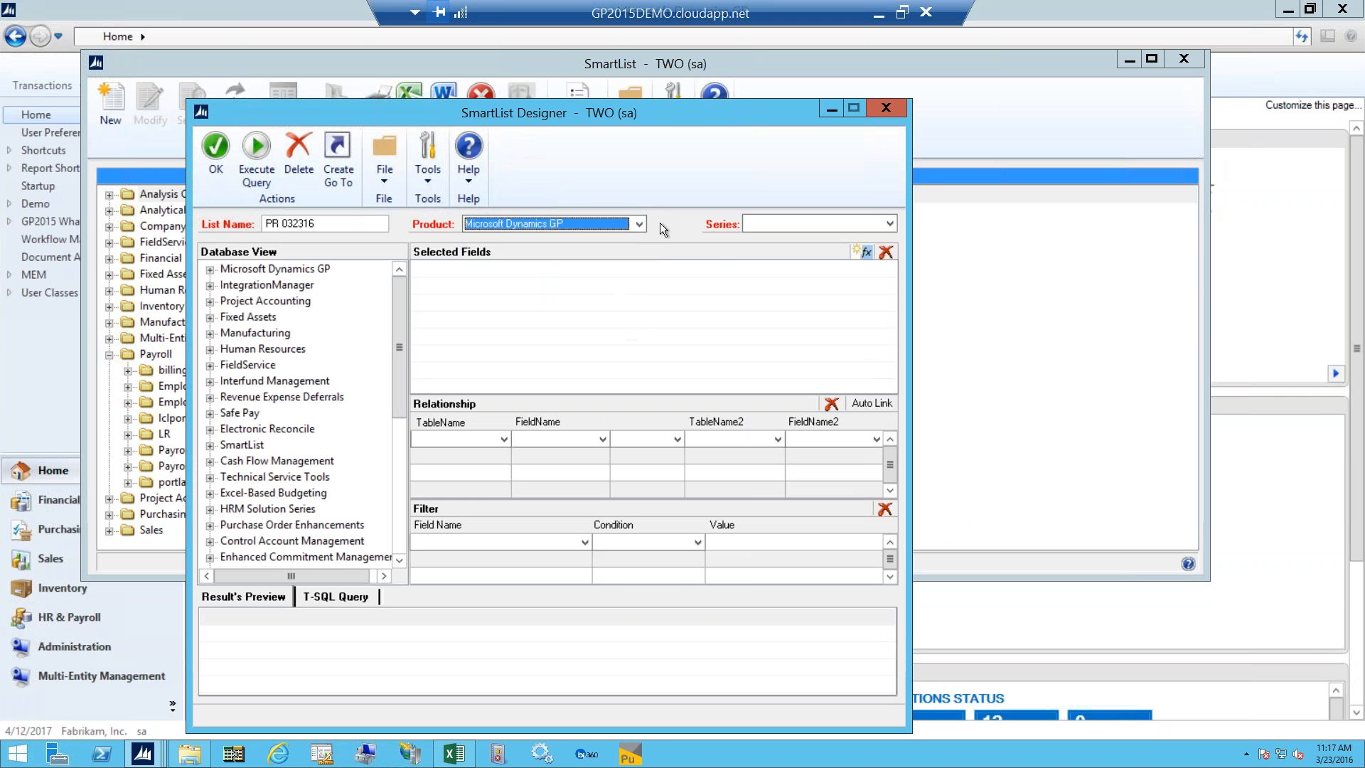
pyautogui.click(758, 225)
pyautogui.click(774, 289)
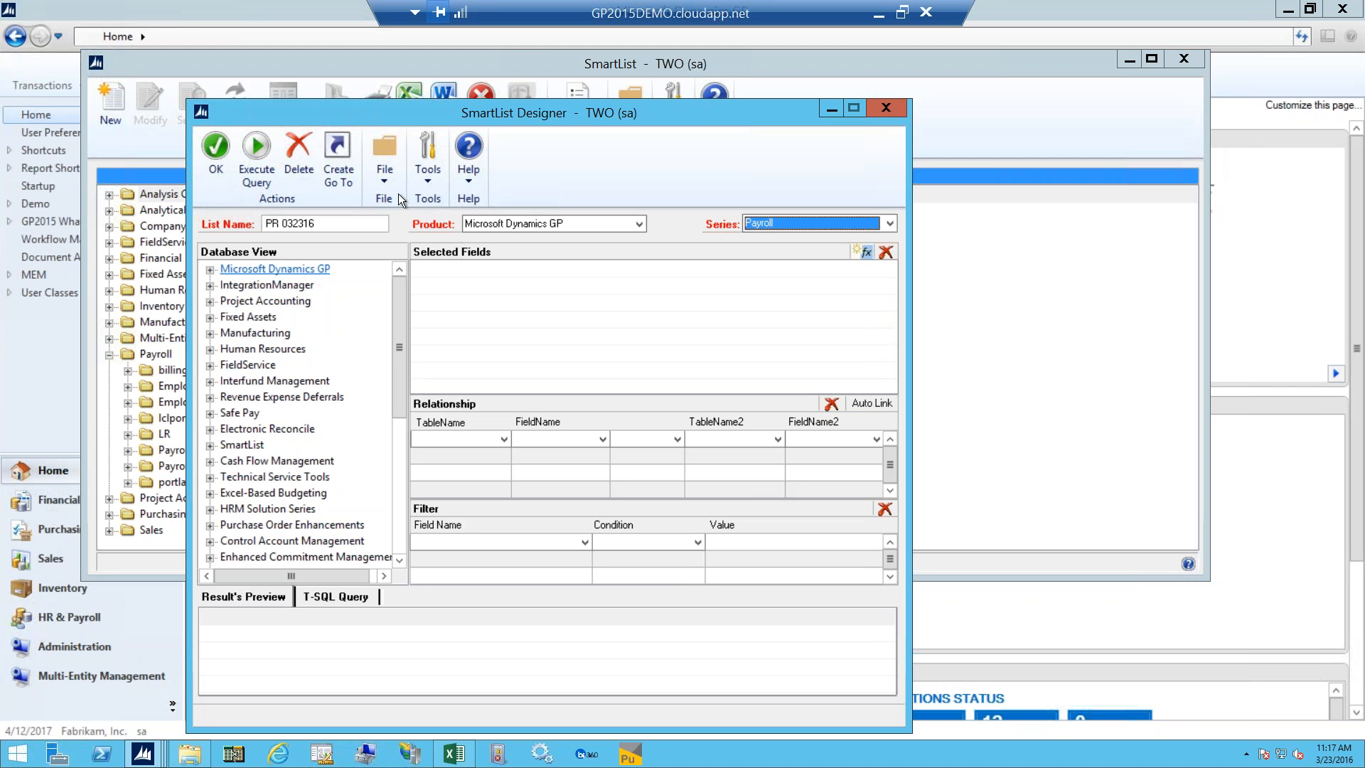
# Step: Add all fields of the BMI_Employees view, found under the company views in the database view, to the list
pyautogui.moveTo(442, 113); pyautogui.dragTo(429, 70)
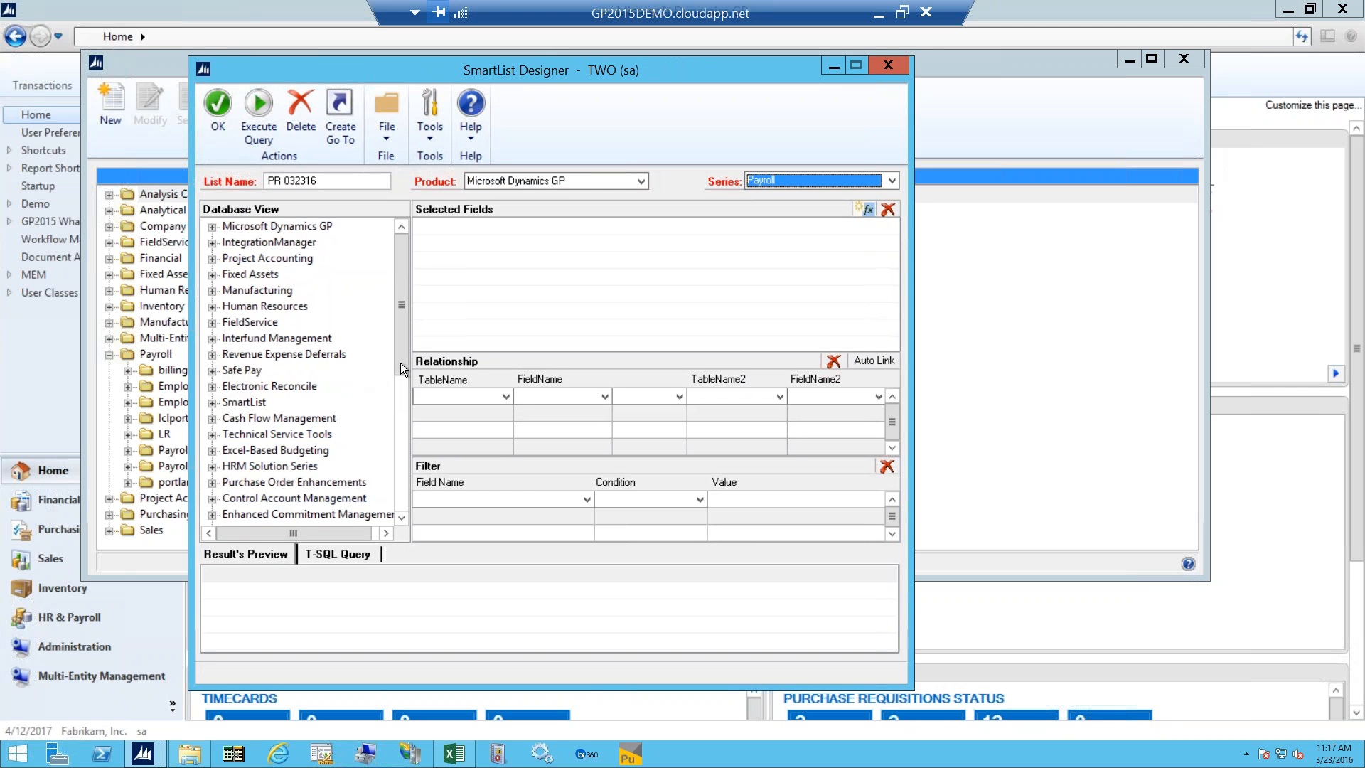
pyautogui.scroll(-4, 399, 385)
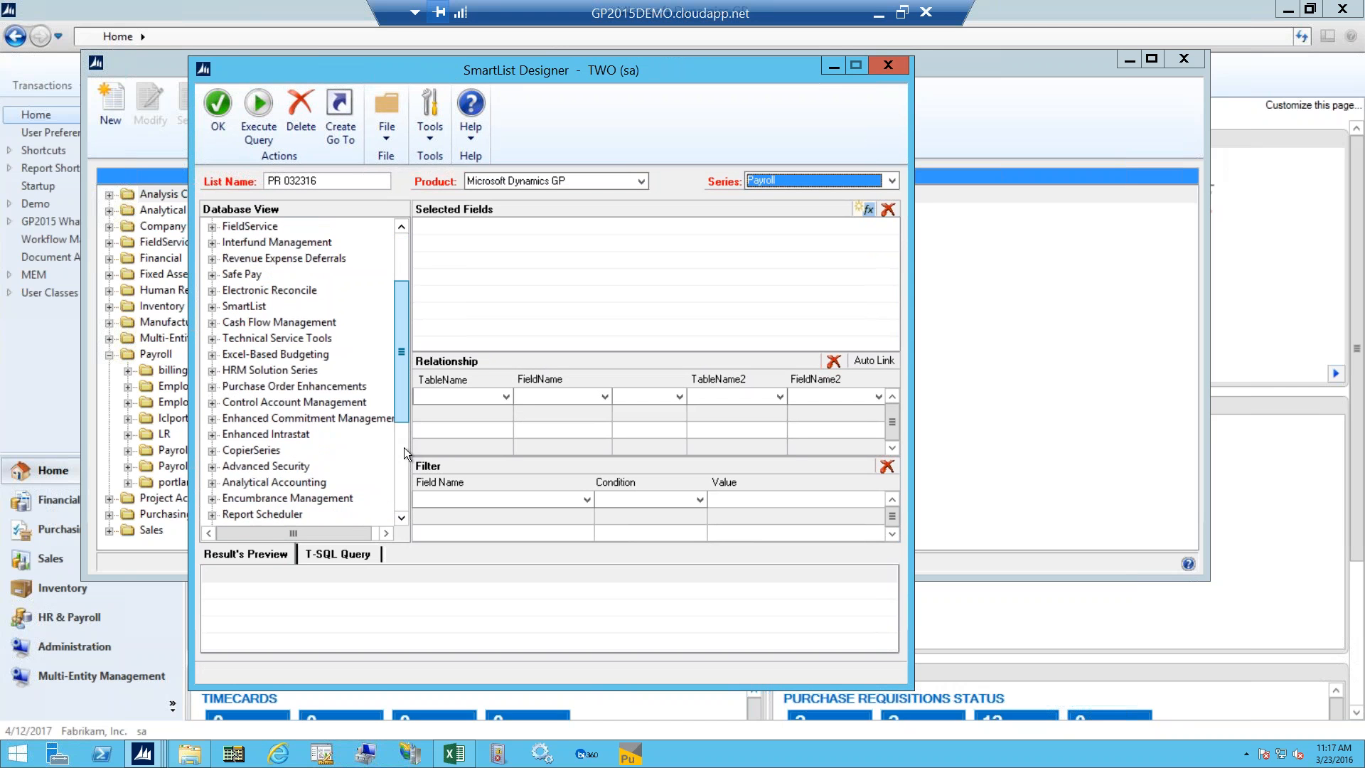
pyautogui.scroll(-2, 398, 510)
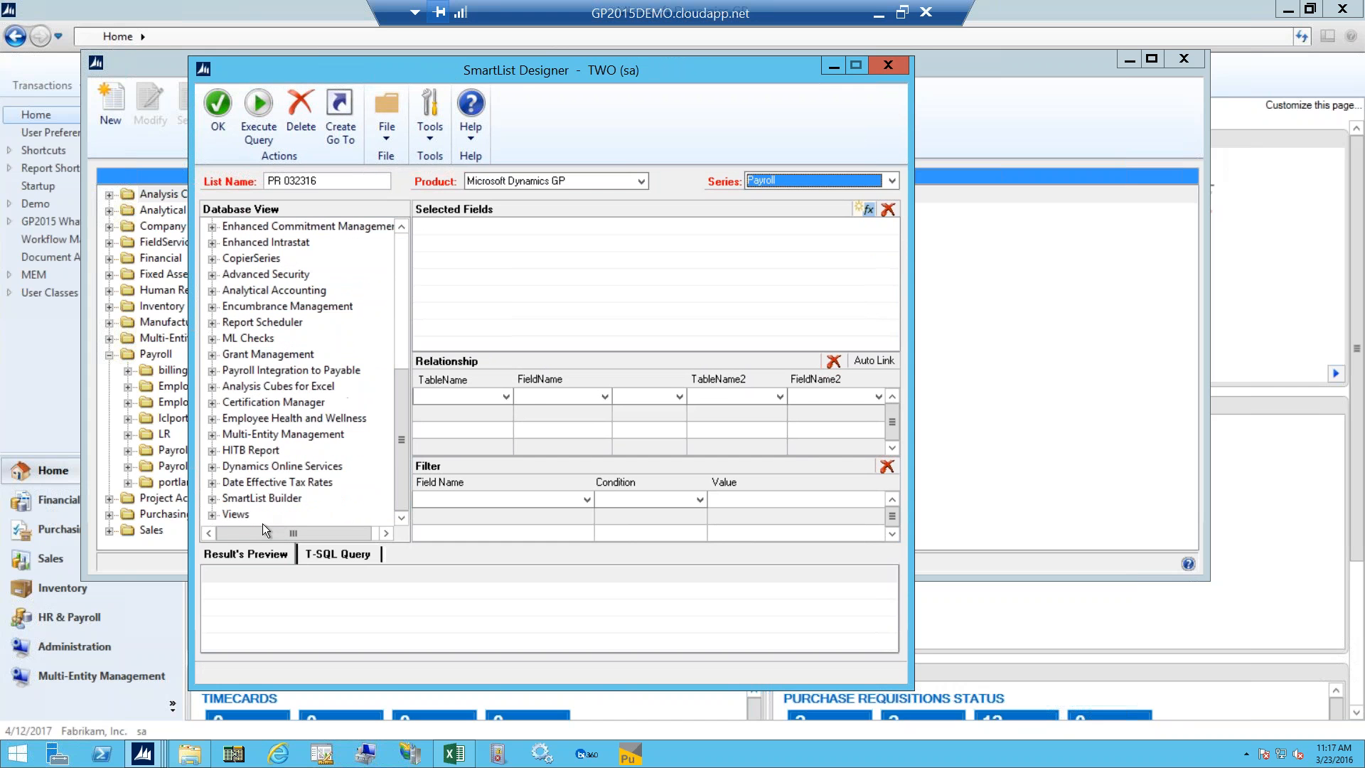
pyautogui.click(211, 514)
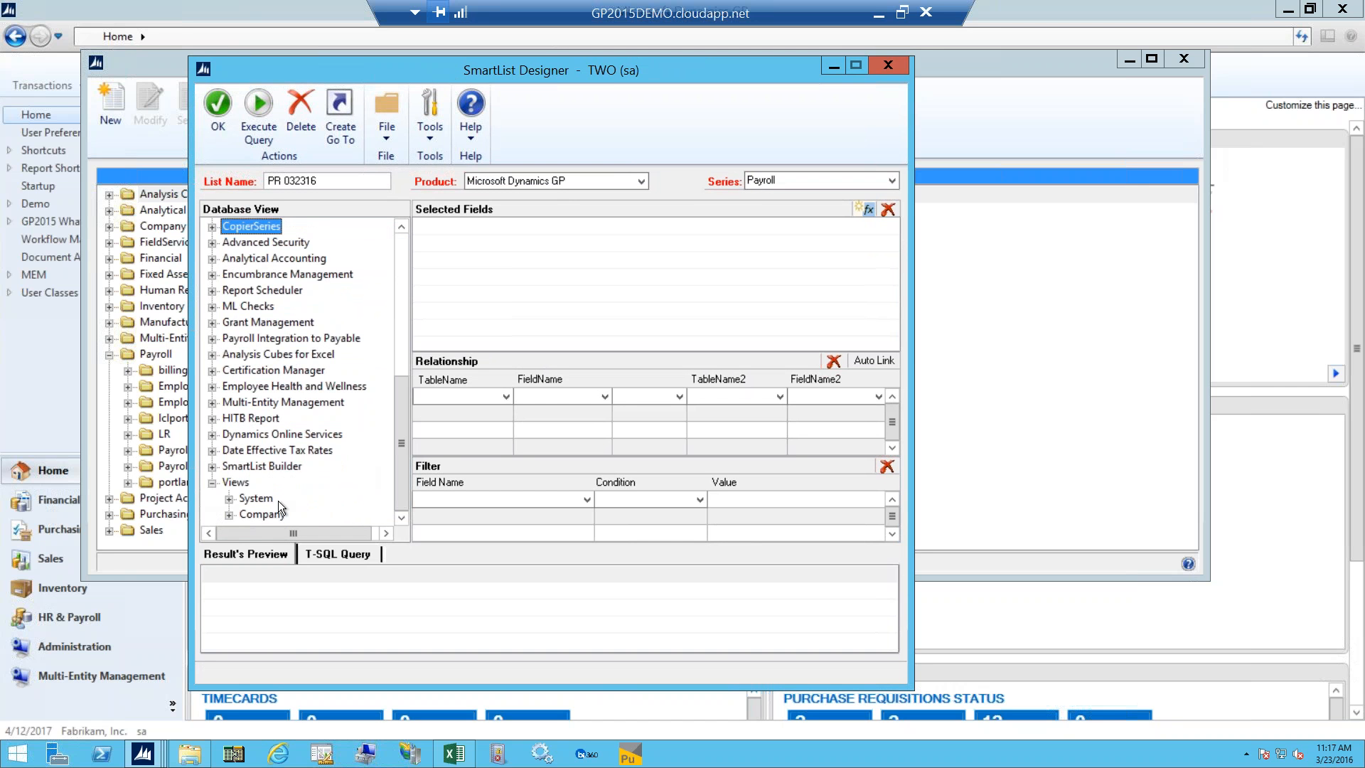
pyautogui.click(229, 515)
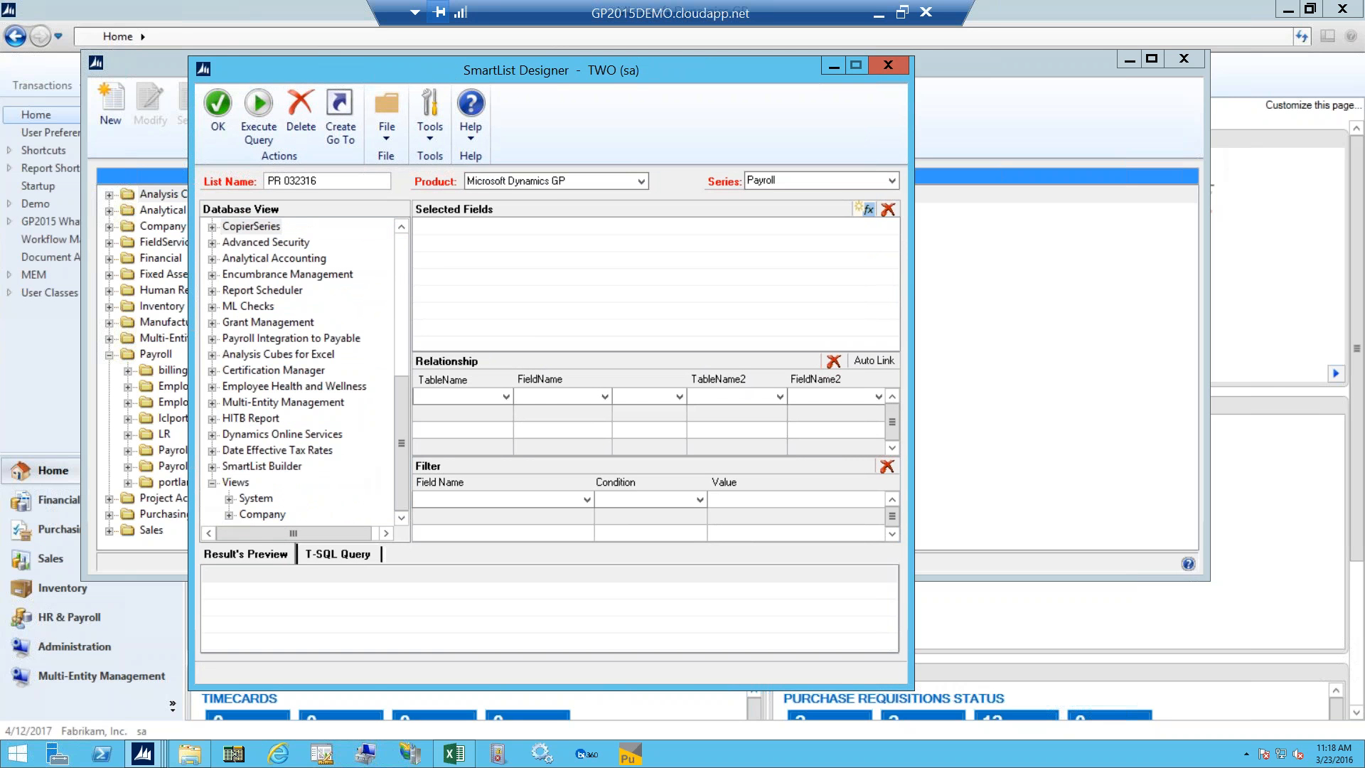
pyautogui.click(229, 515)
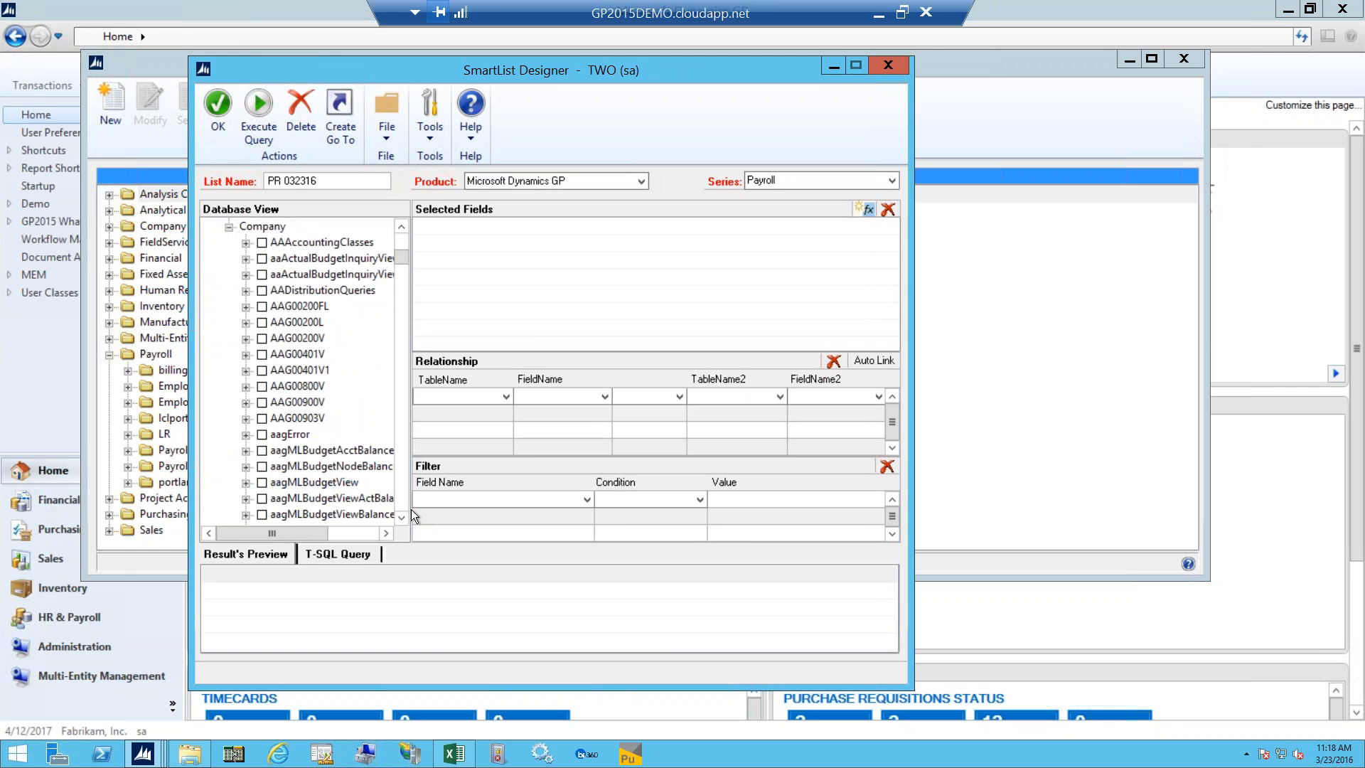
pyautogui.scroll(-10, 403, 495)
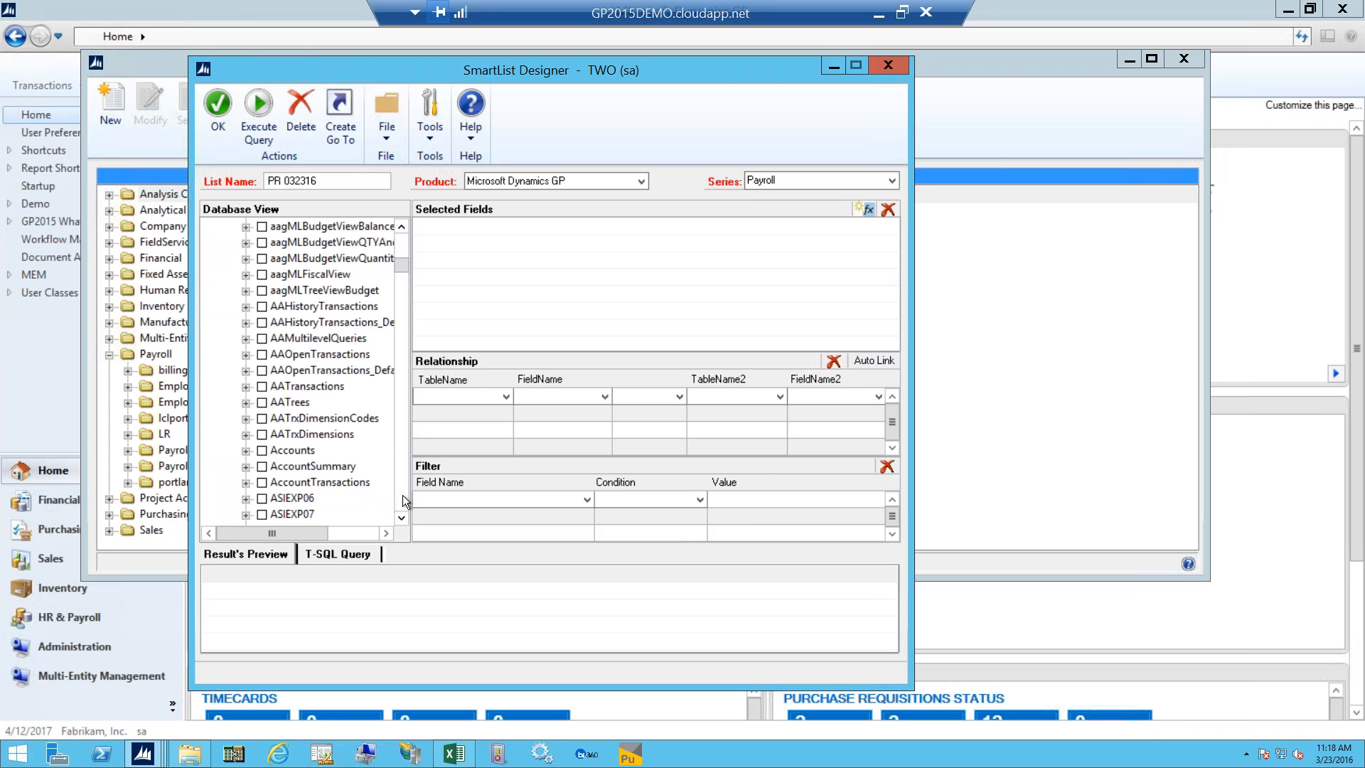
pyautogui.scroll(-6, 402, 495)
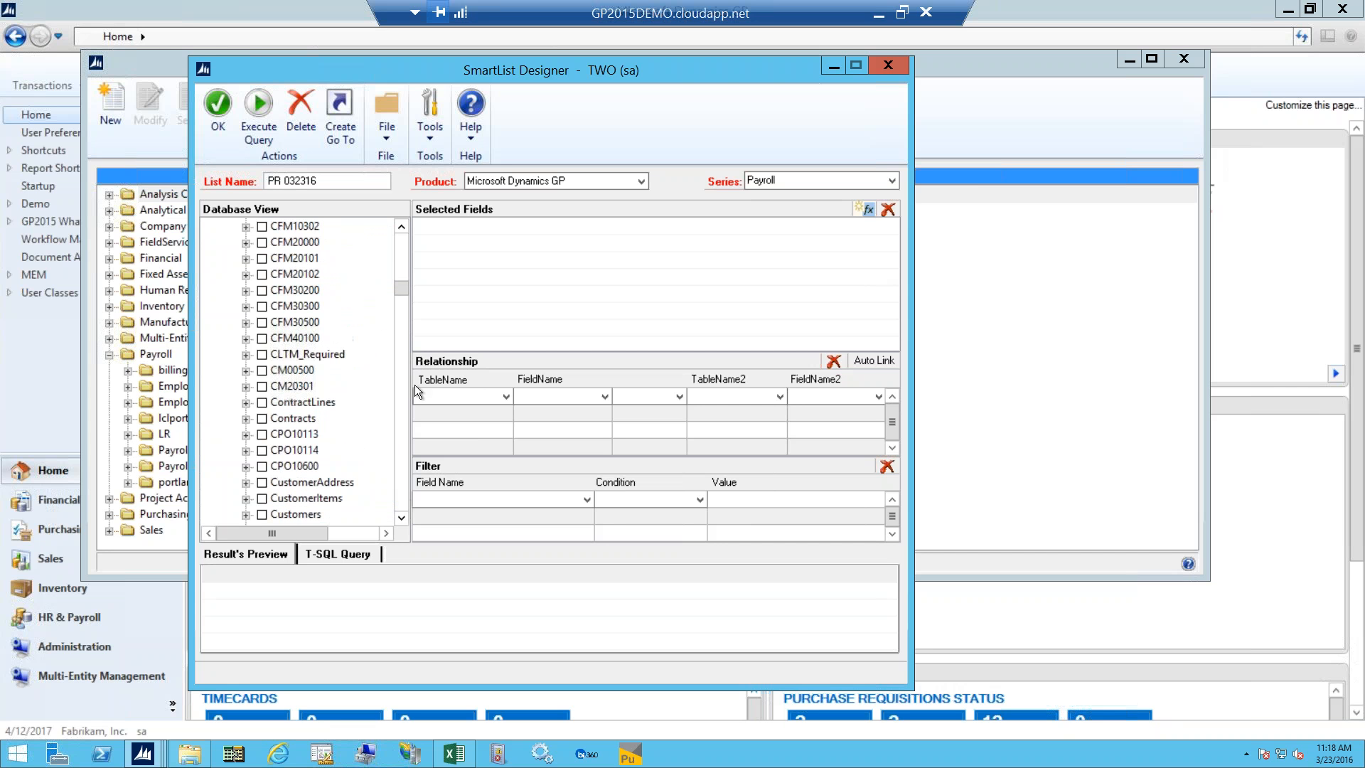
pyautogui.click(400, 253)
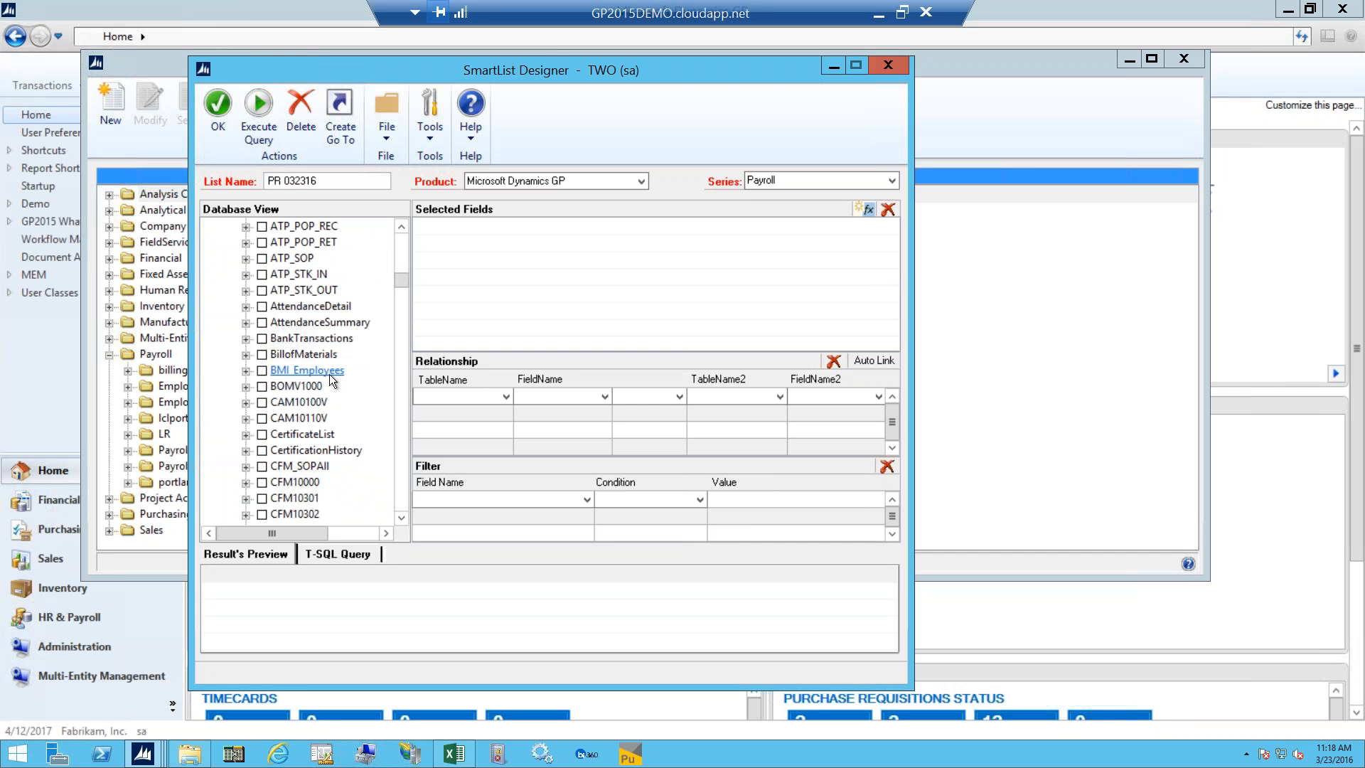
pyautogui.click(263, 370)
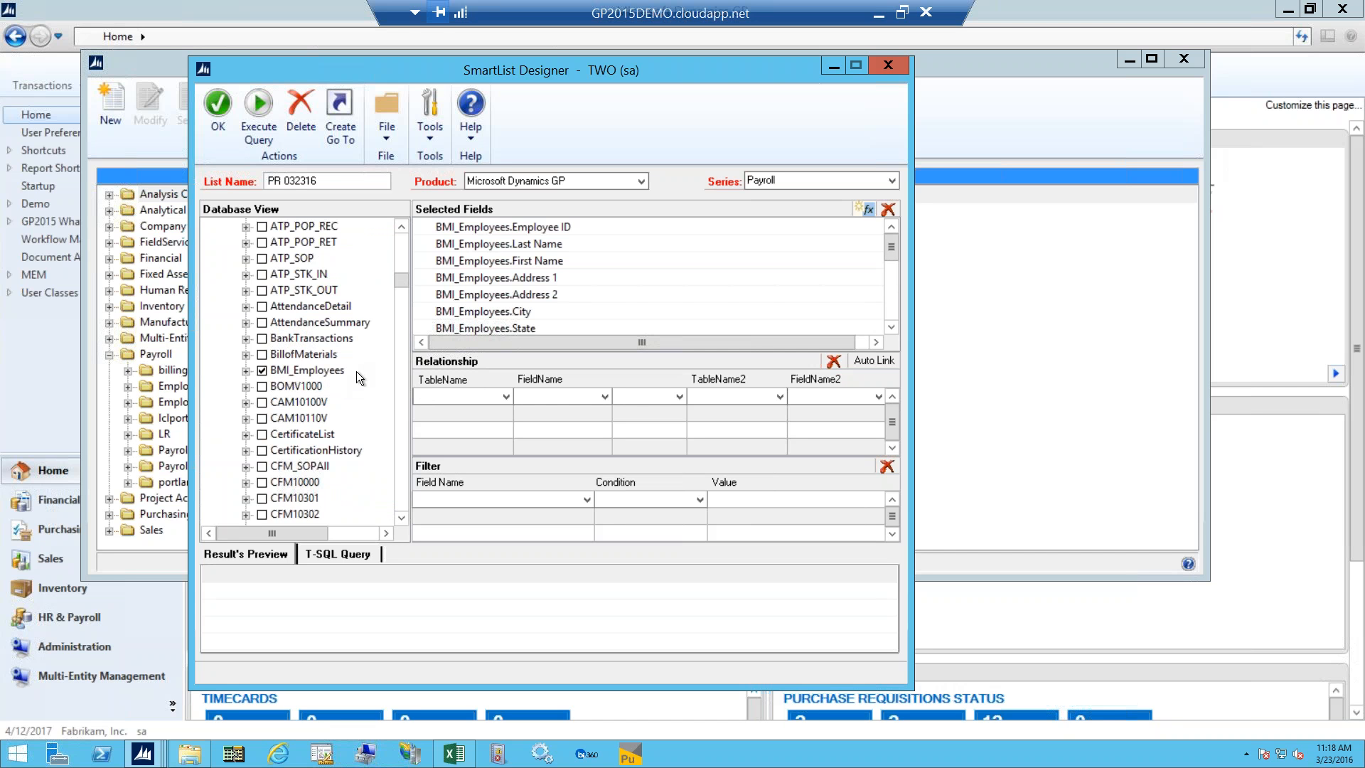
# Step: Execute the query and review all columns of the results preview
pyautogui.click(262, 114)
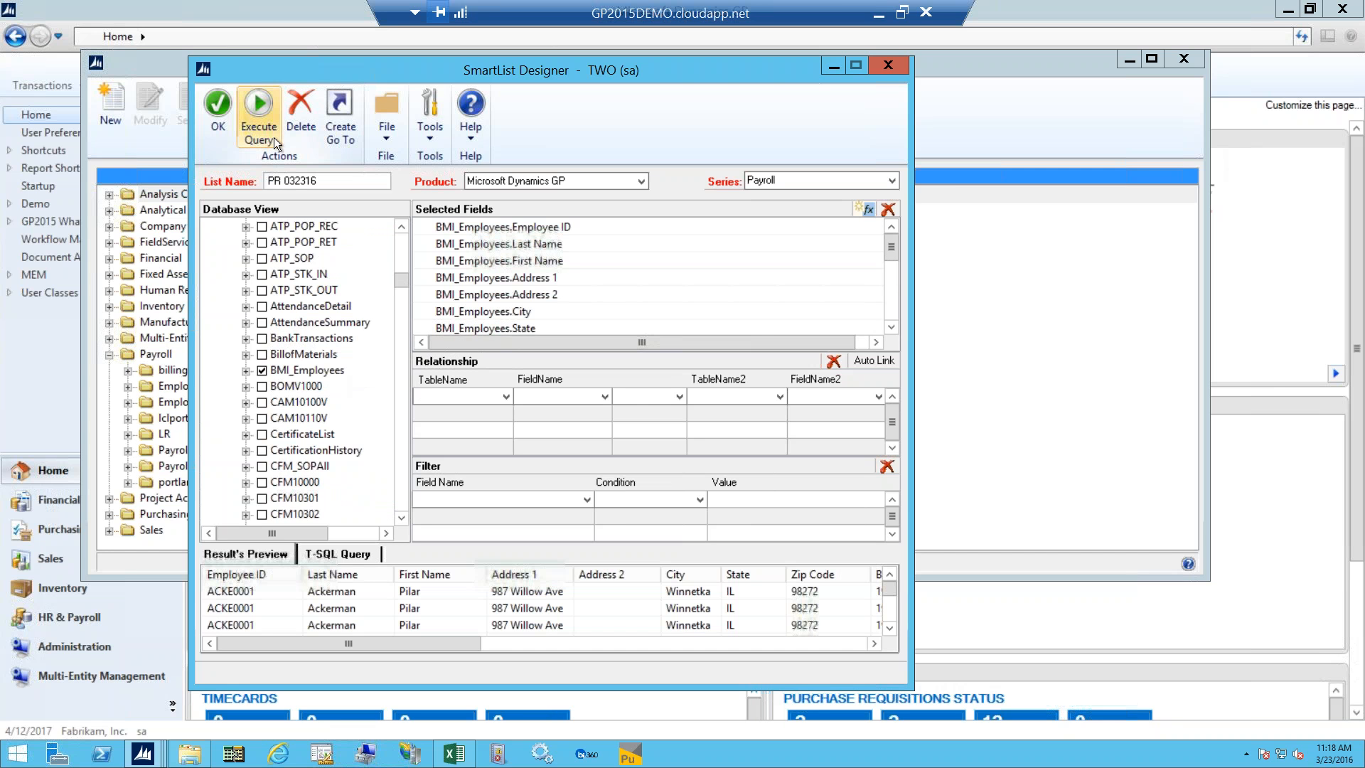
pyautogui.click(847, 644)
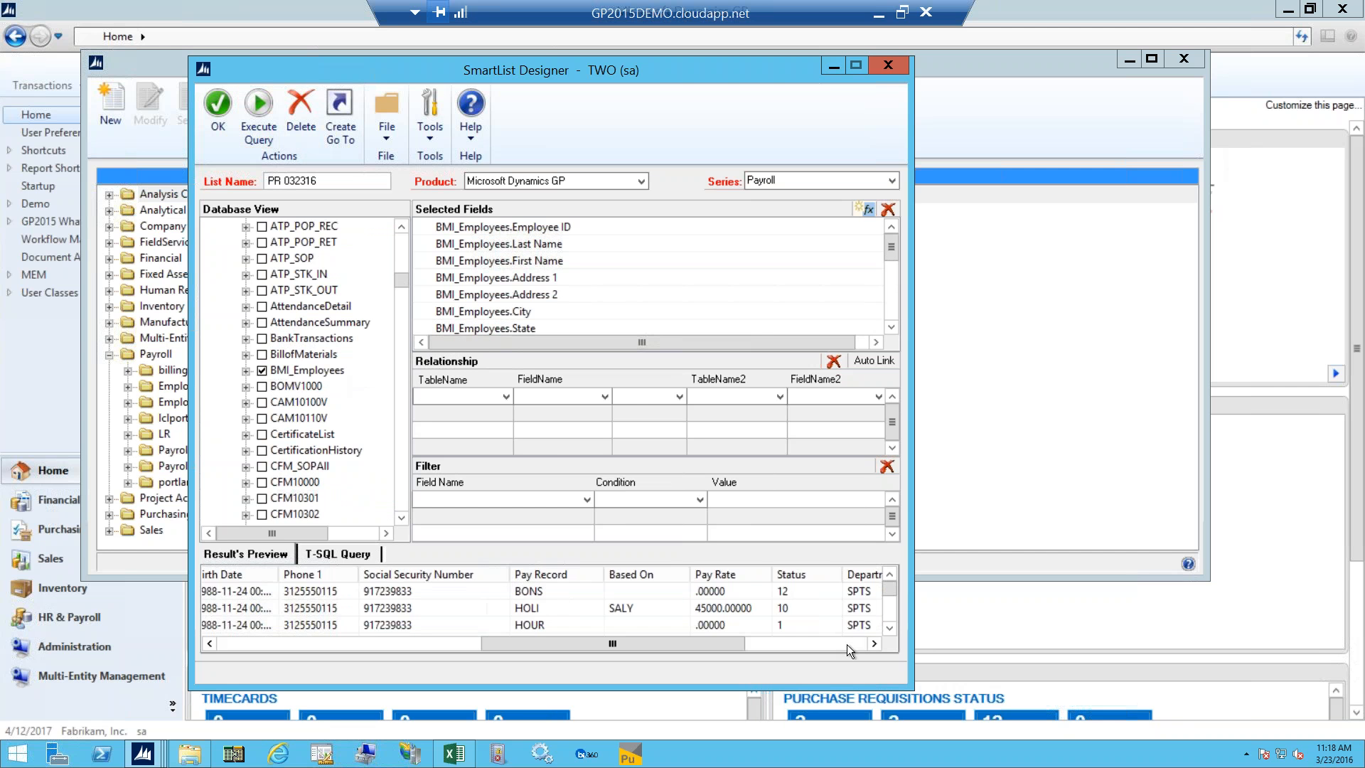
pyautogui.click(846, 644)
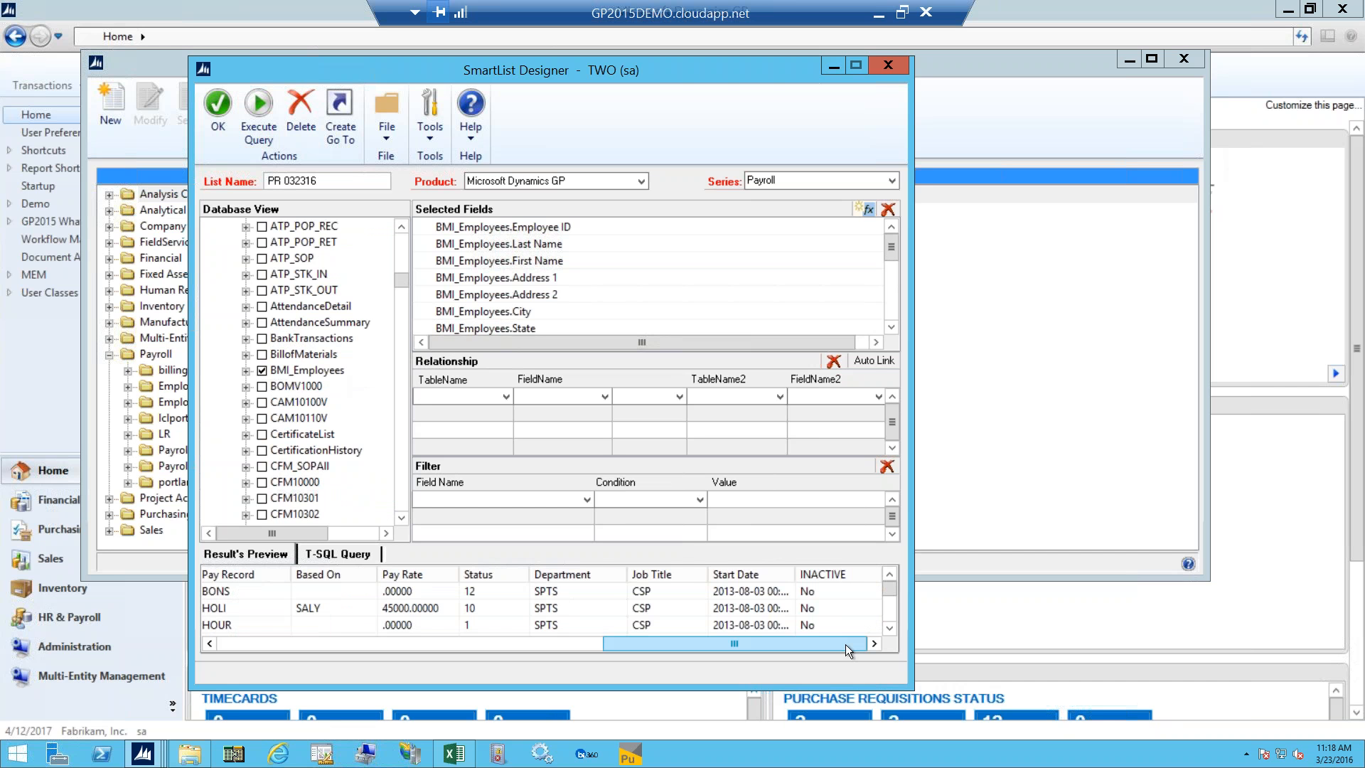
pyautogui.moveTo(846, 644); pyautogui.dragTo(305, 637)
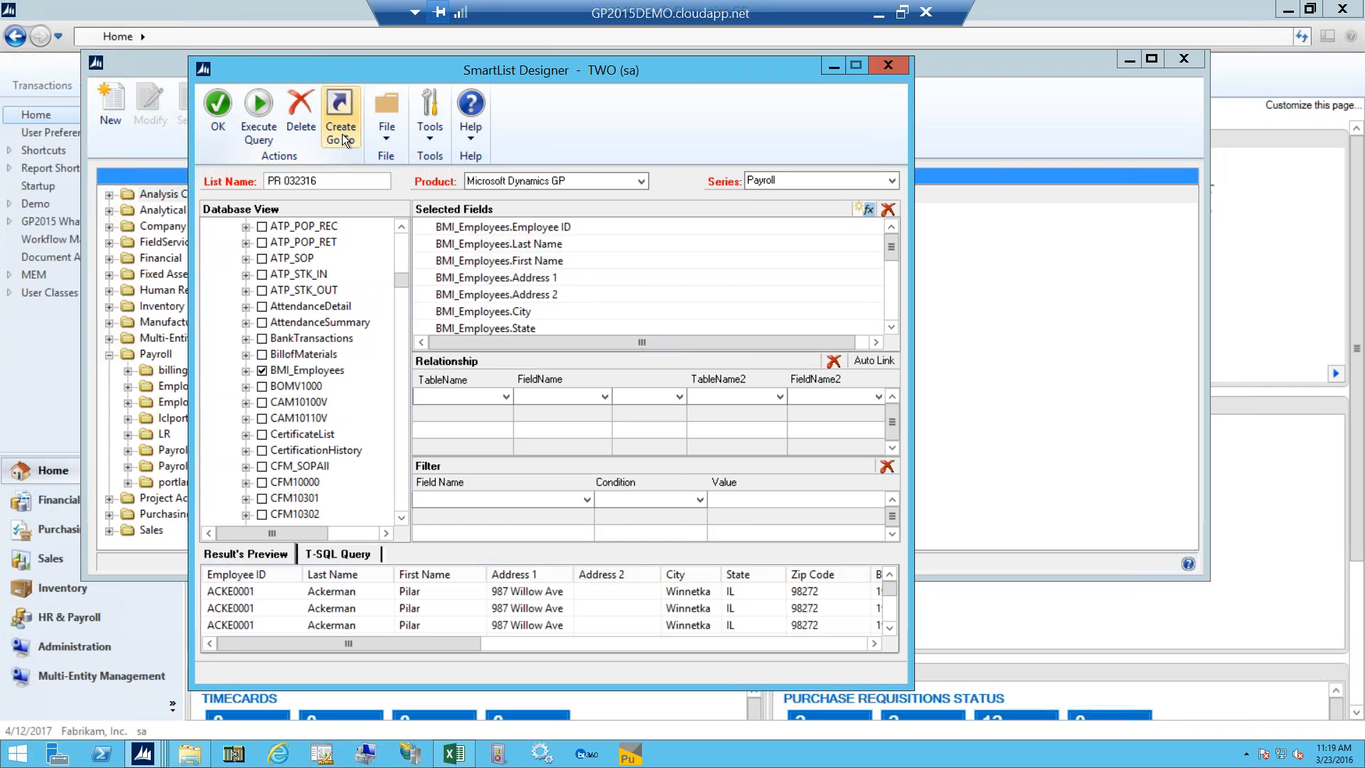
# Step: Save the designed list, open PR 032316 under Payroll and review its columns through to INACTIVE
pyautogui.click(218, 125)
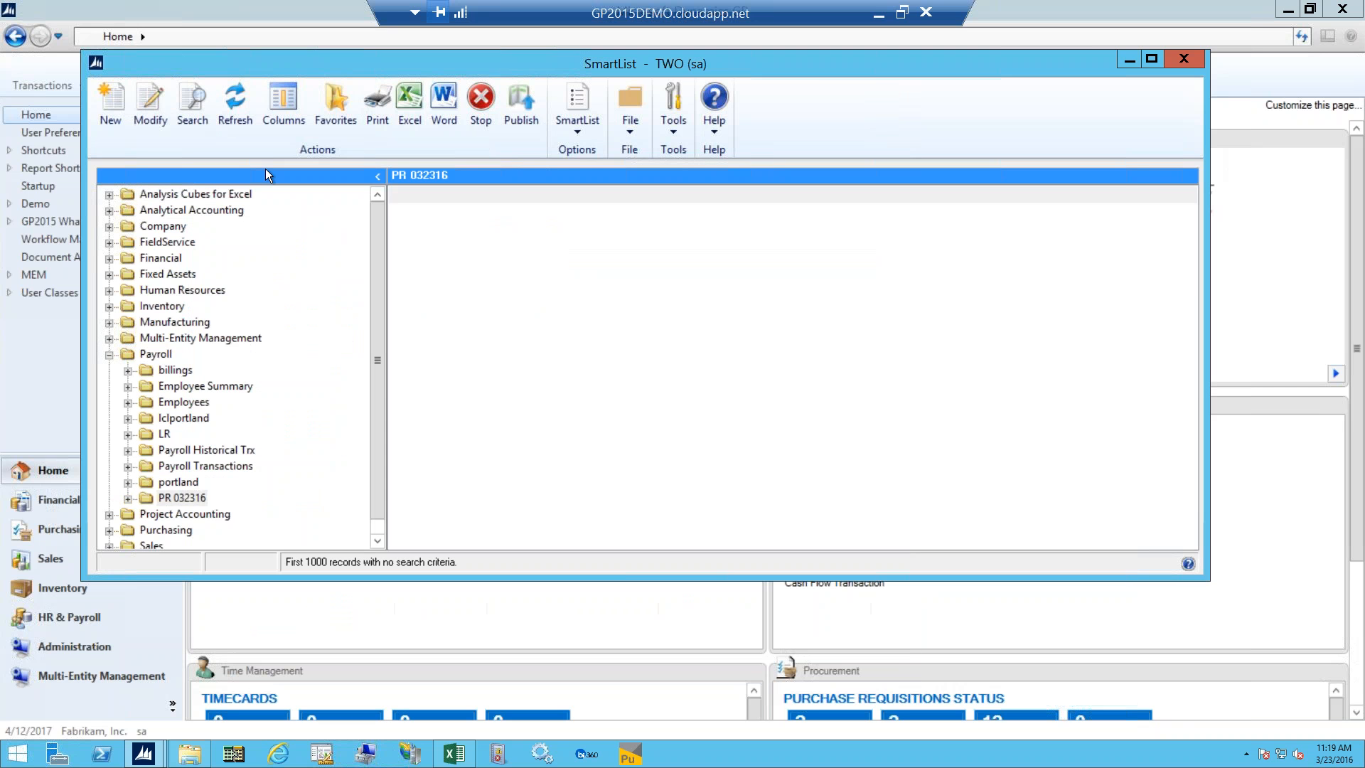
pyautogui.click(140, 499)
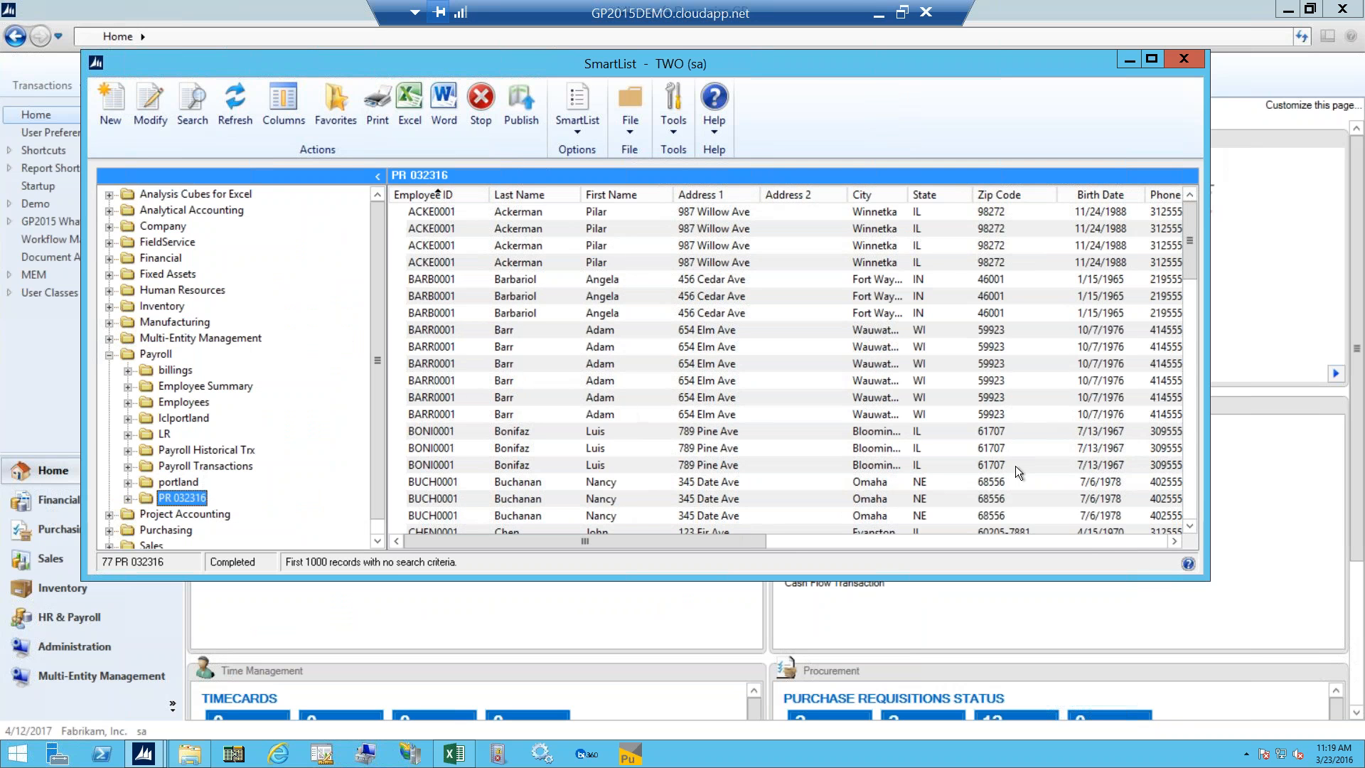
pyautogui.click(1131, 542)
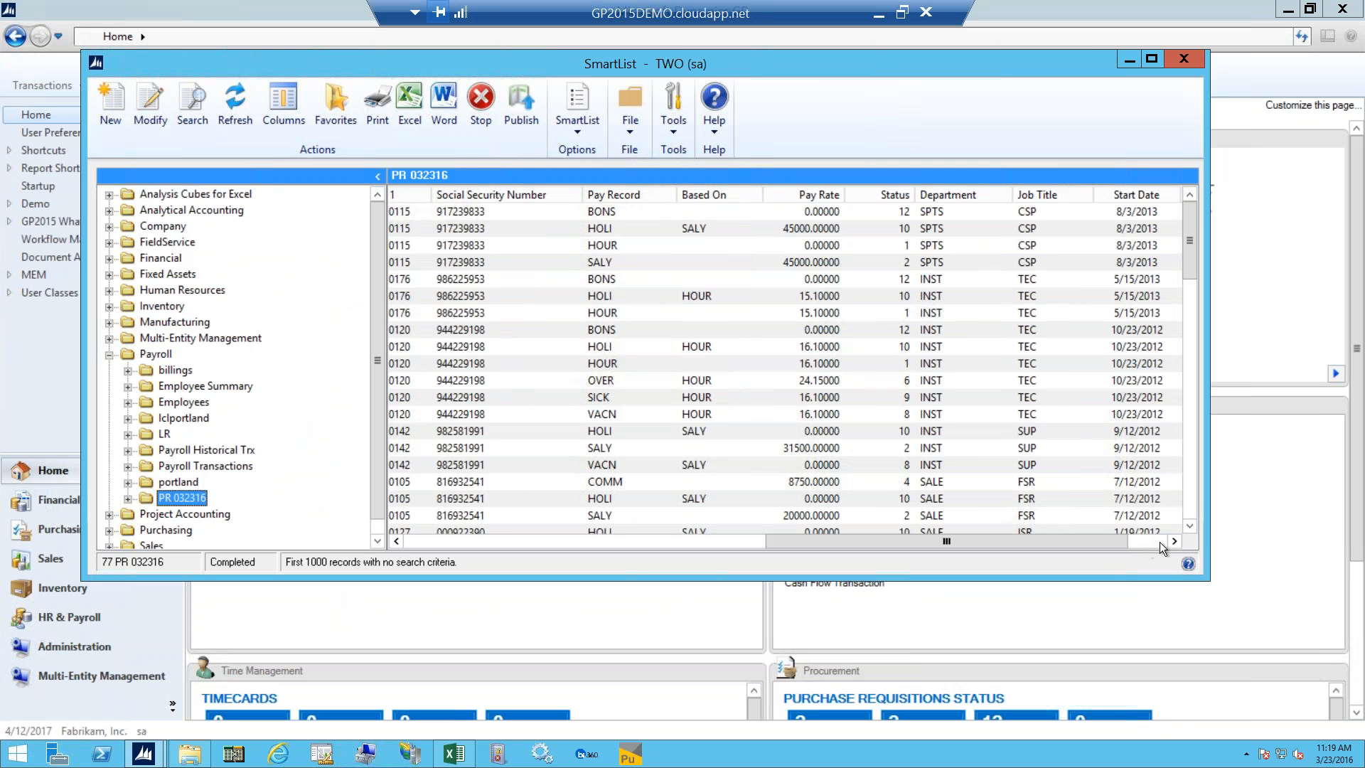
pyautogui.click(1158, 542)
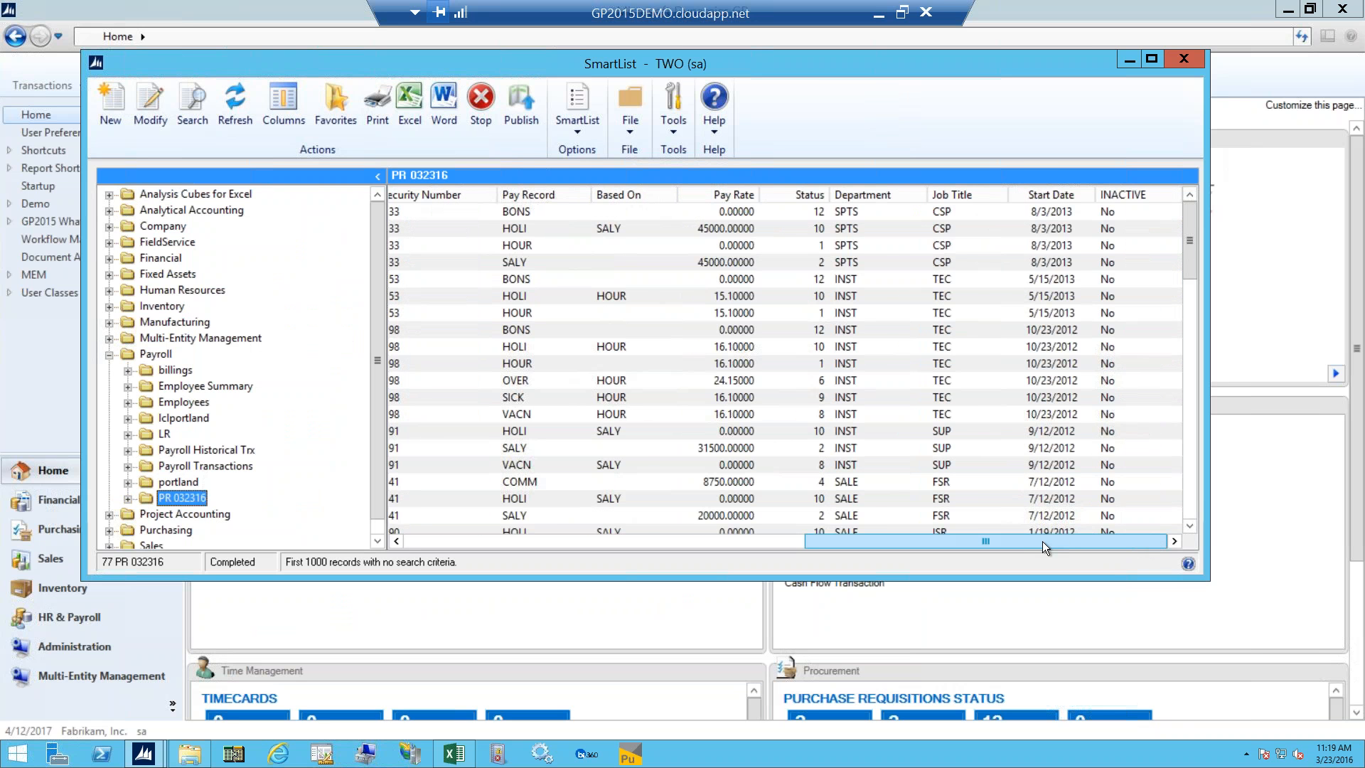
# Step: Return to the first columns of PR 032316, expand the list to check its default favorite, and redisplay the list
pyautogui.moveTo(1042, 540); pyautogui.dragTo(449, 539)
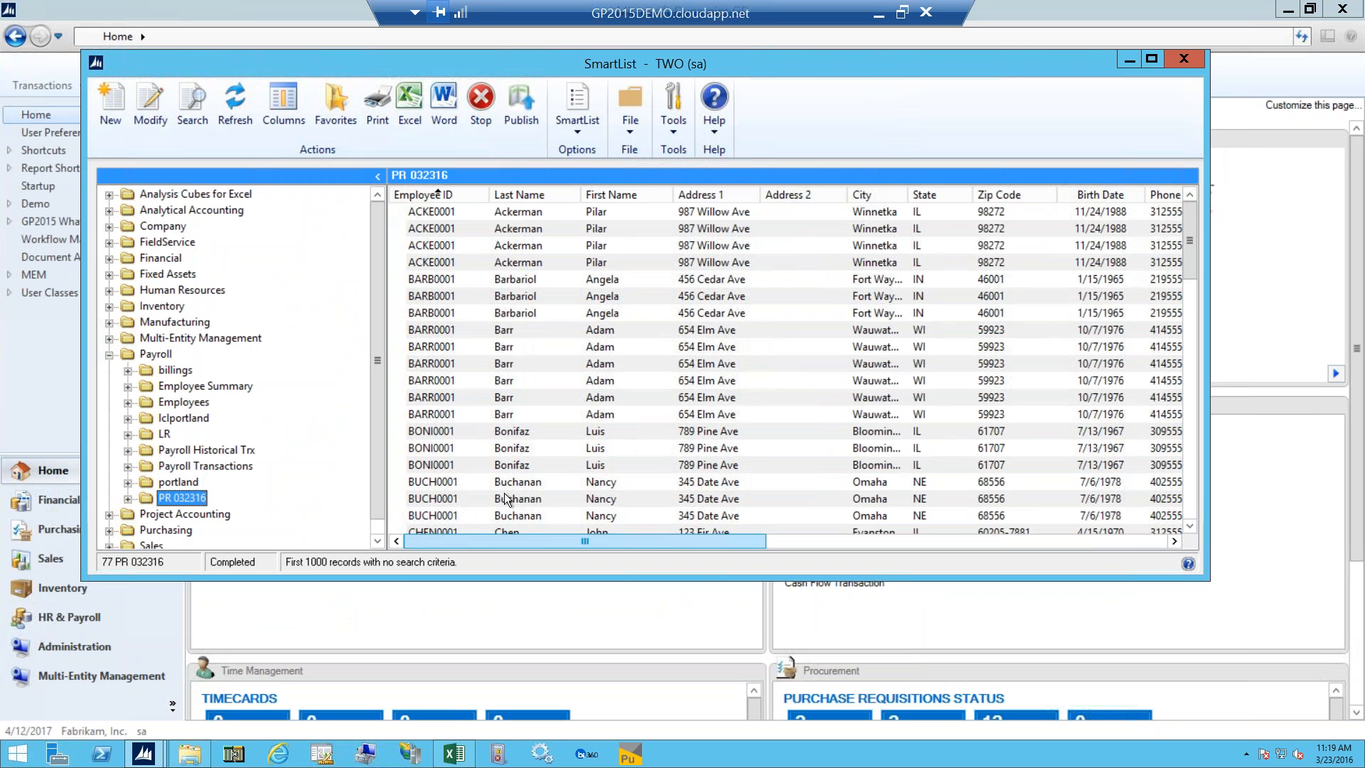
pyautogui.click(128, 498)
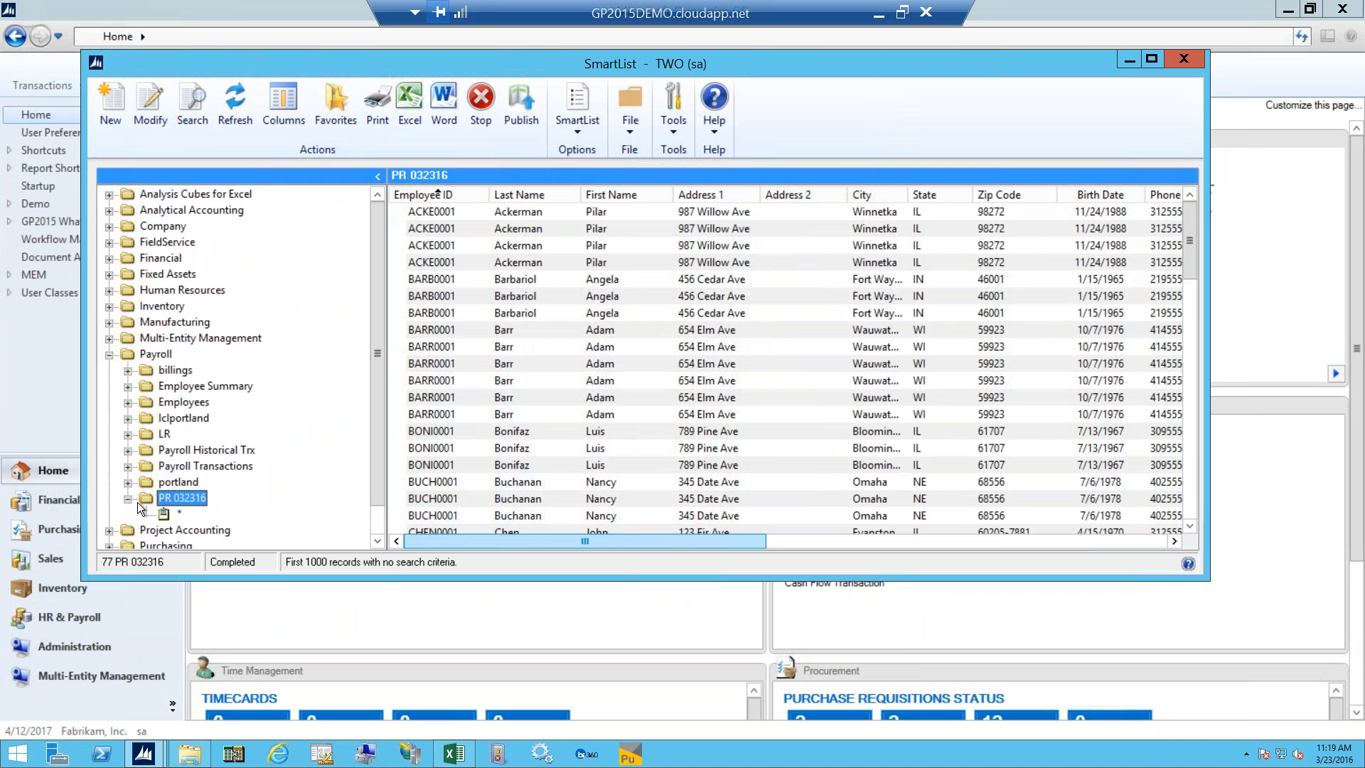
pyautogui.click(164, 516)
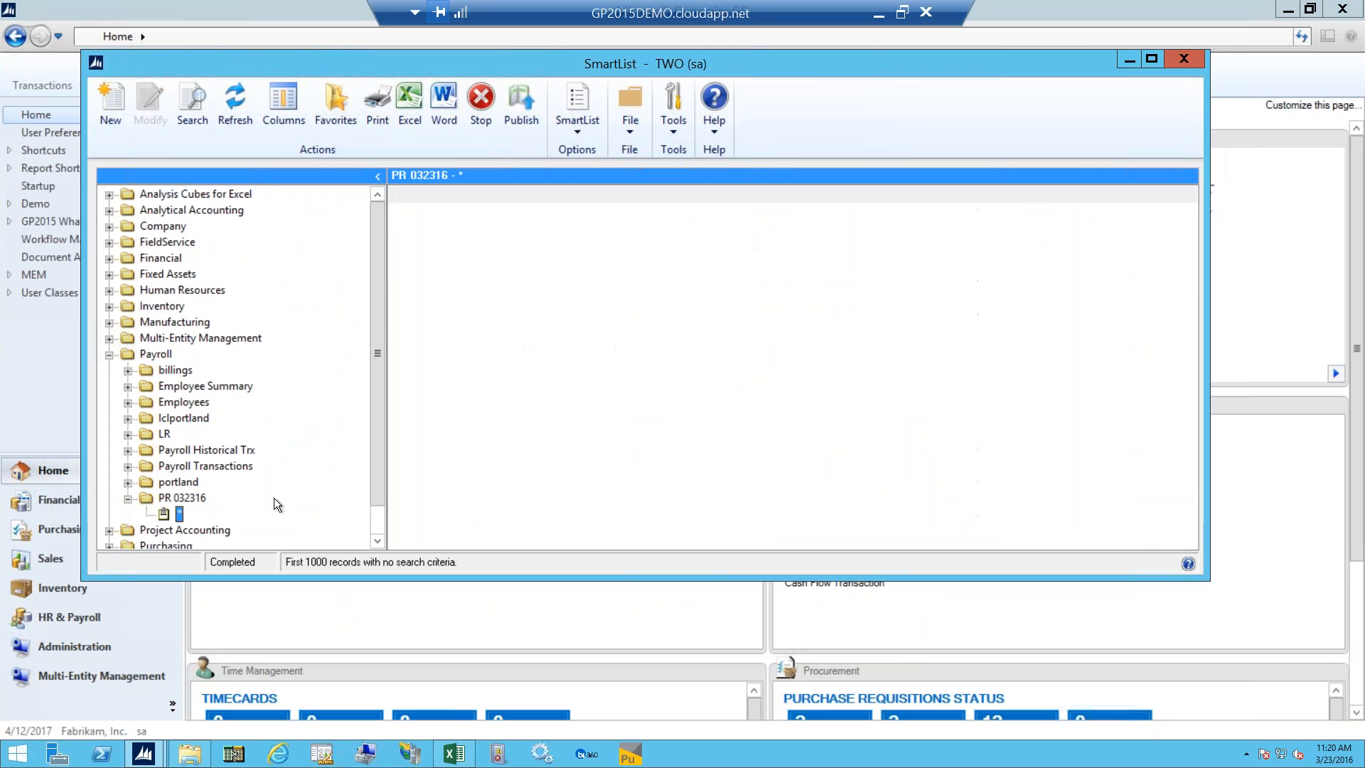
pyautogui.click(191, 499)
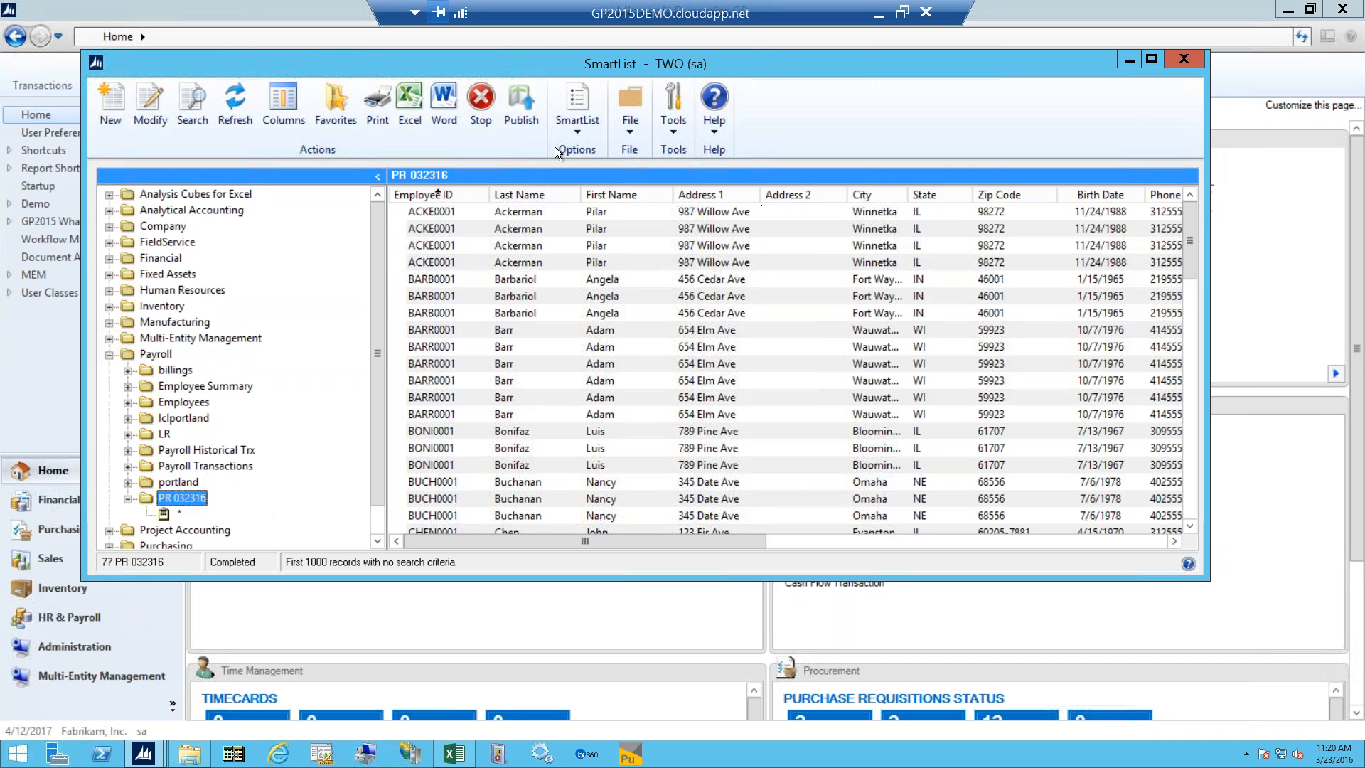
# Step: Reopen SmartList, display the PR 032316 list under Payroll, and publish it as an Excel report
pyautogui.click(1180, 61)
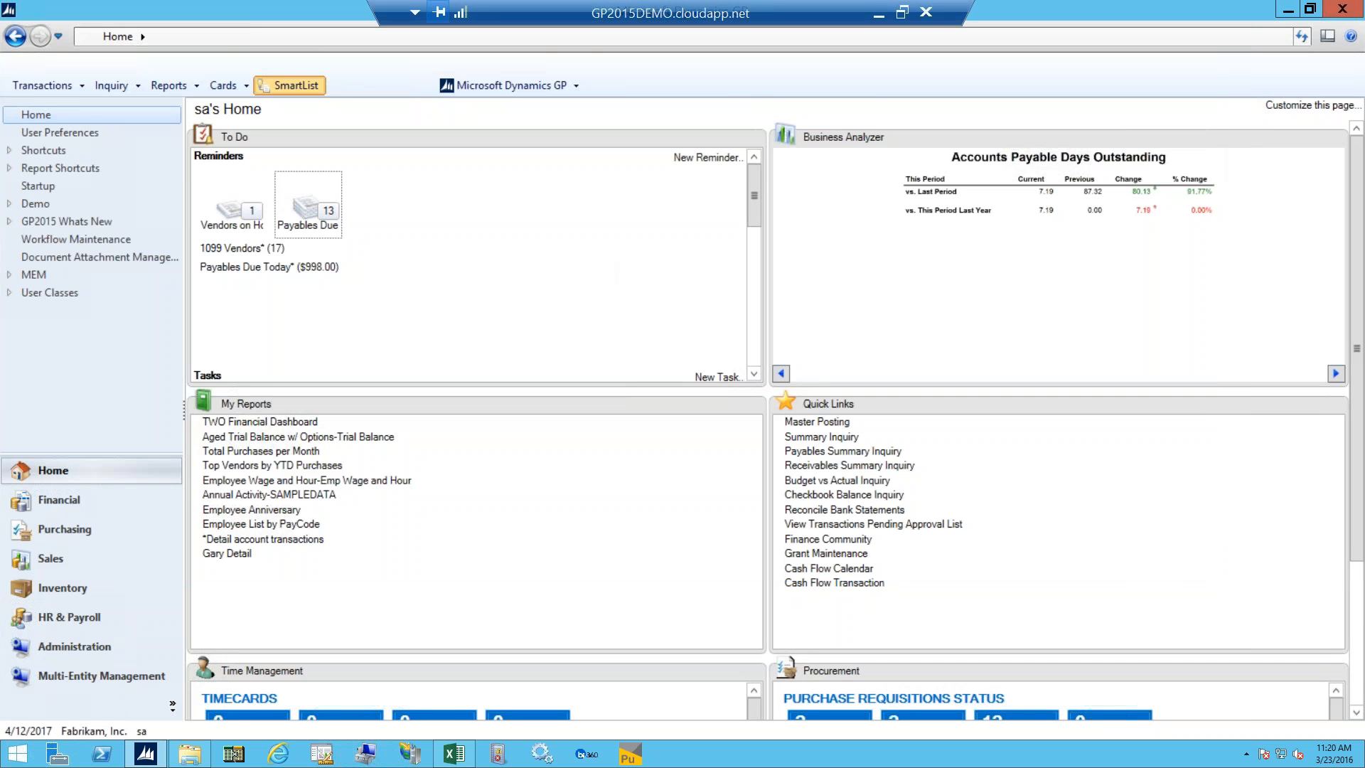
pyautogui.click(290, 85)
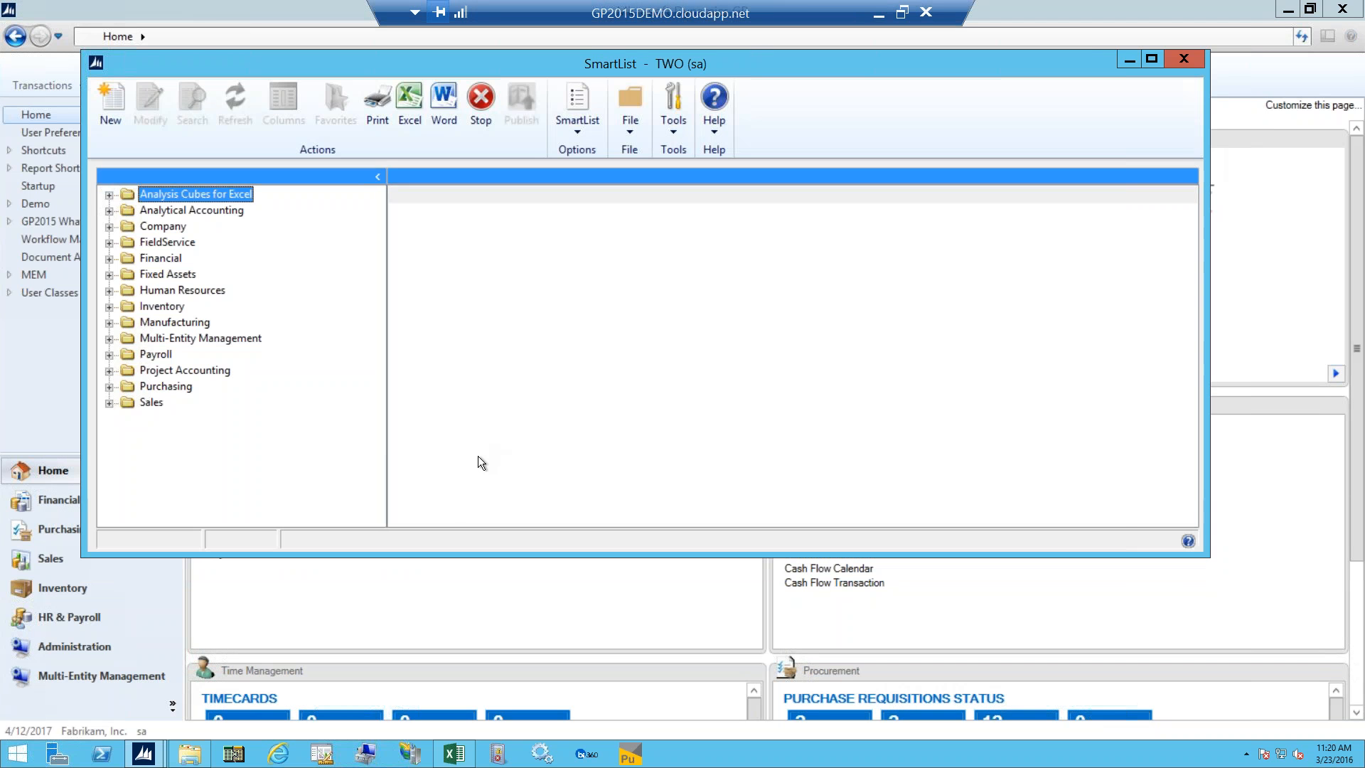
pyautogui.click(109, 355)
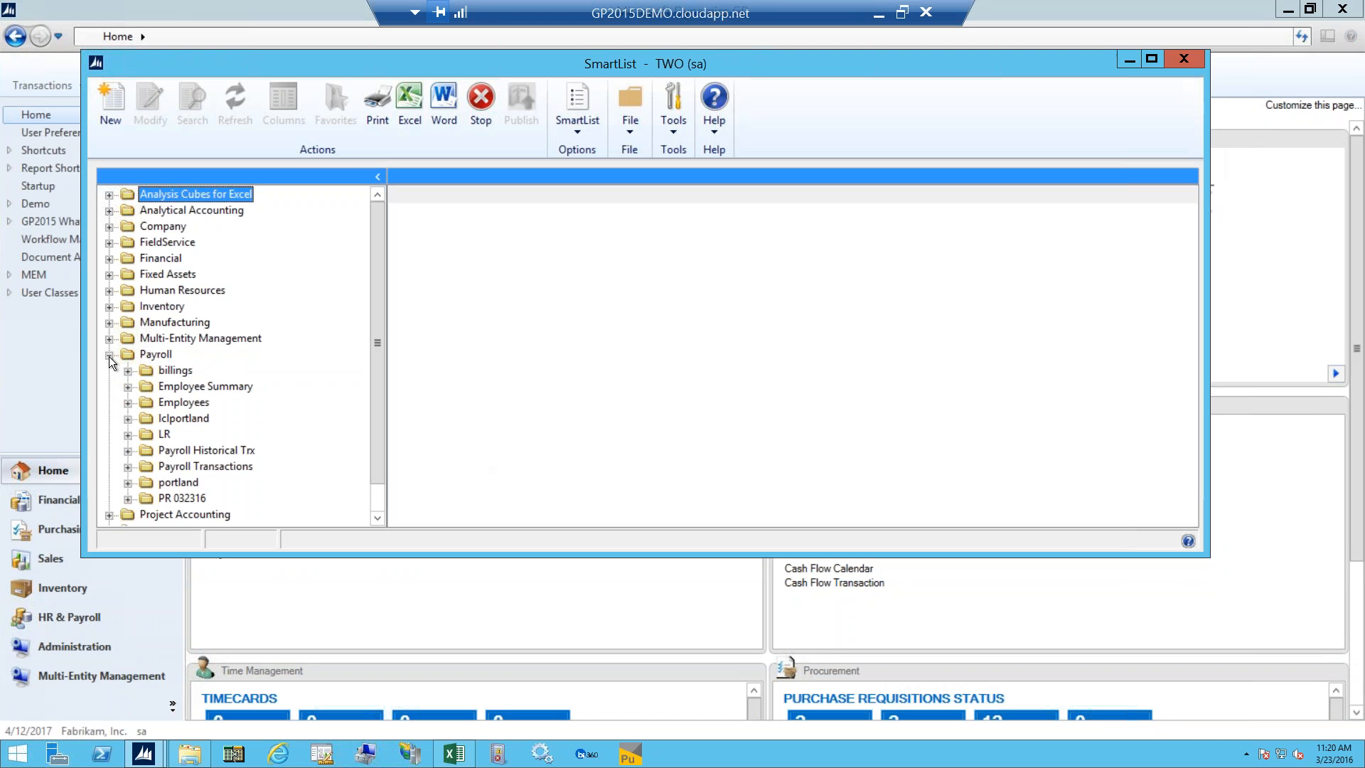
pyautogui.click(186, 483)
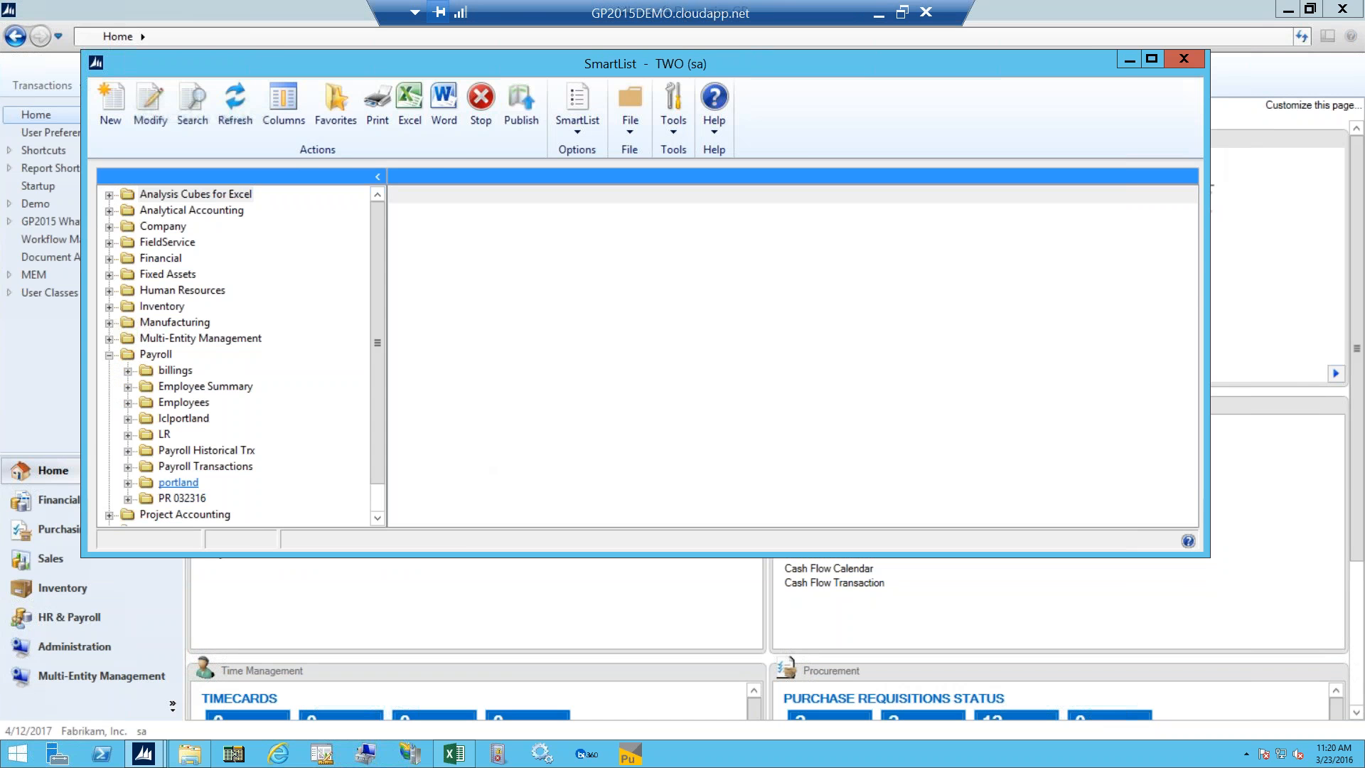
pyautogui.click(188, 498)
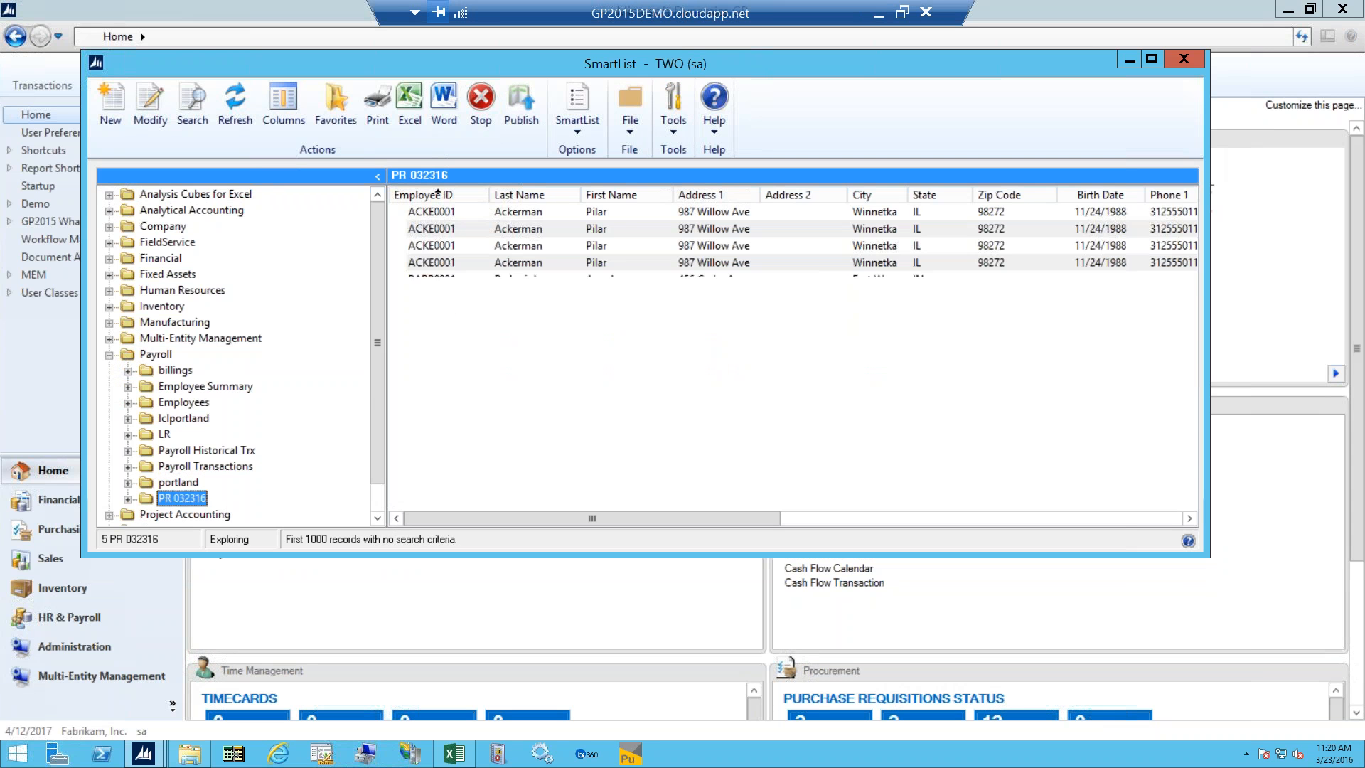
pyautogui.click(521, 112)
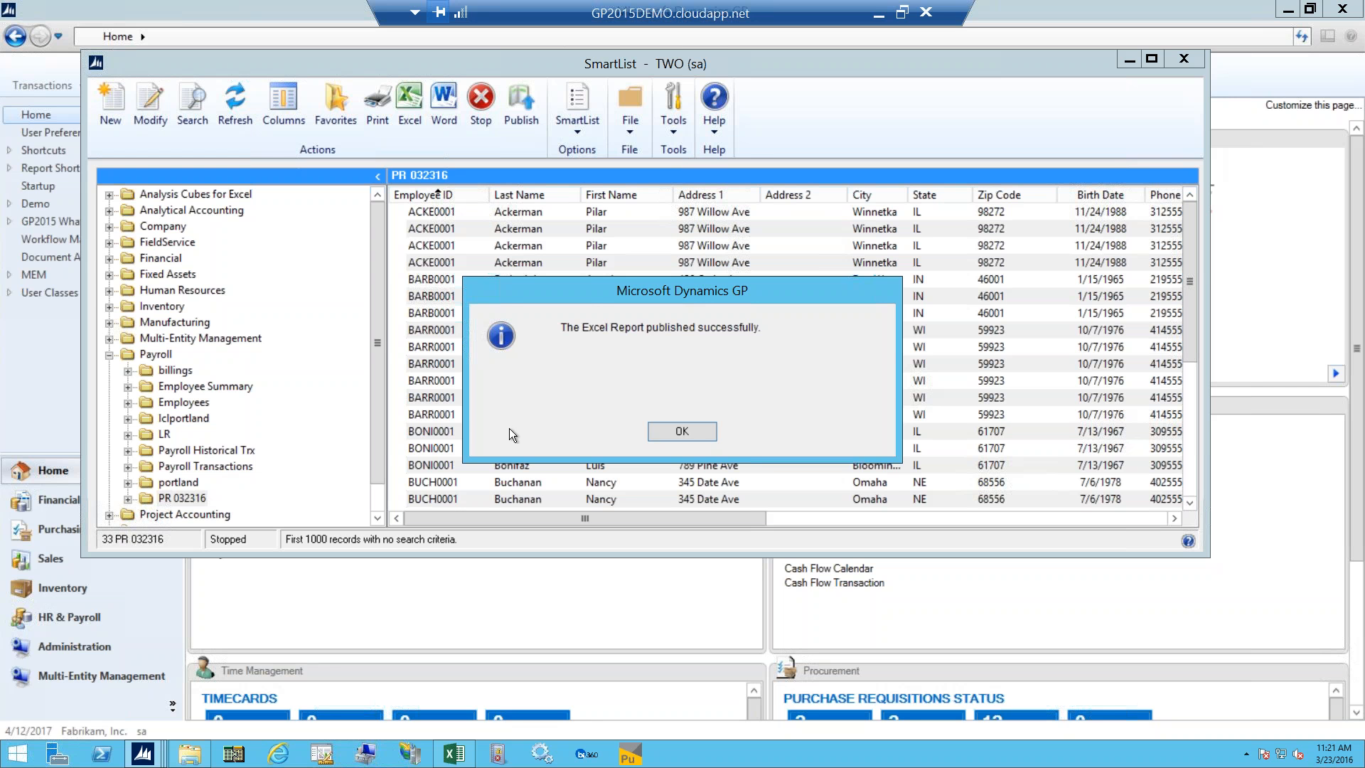
pyautogui.click(682, 432)
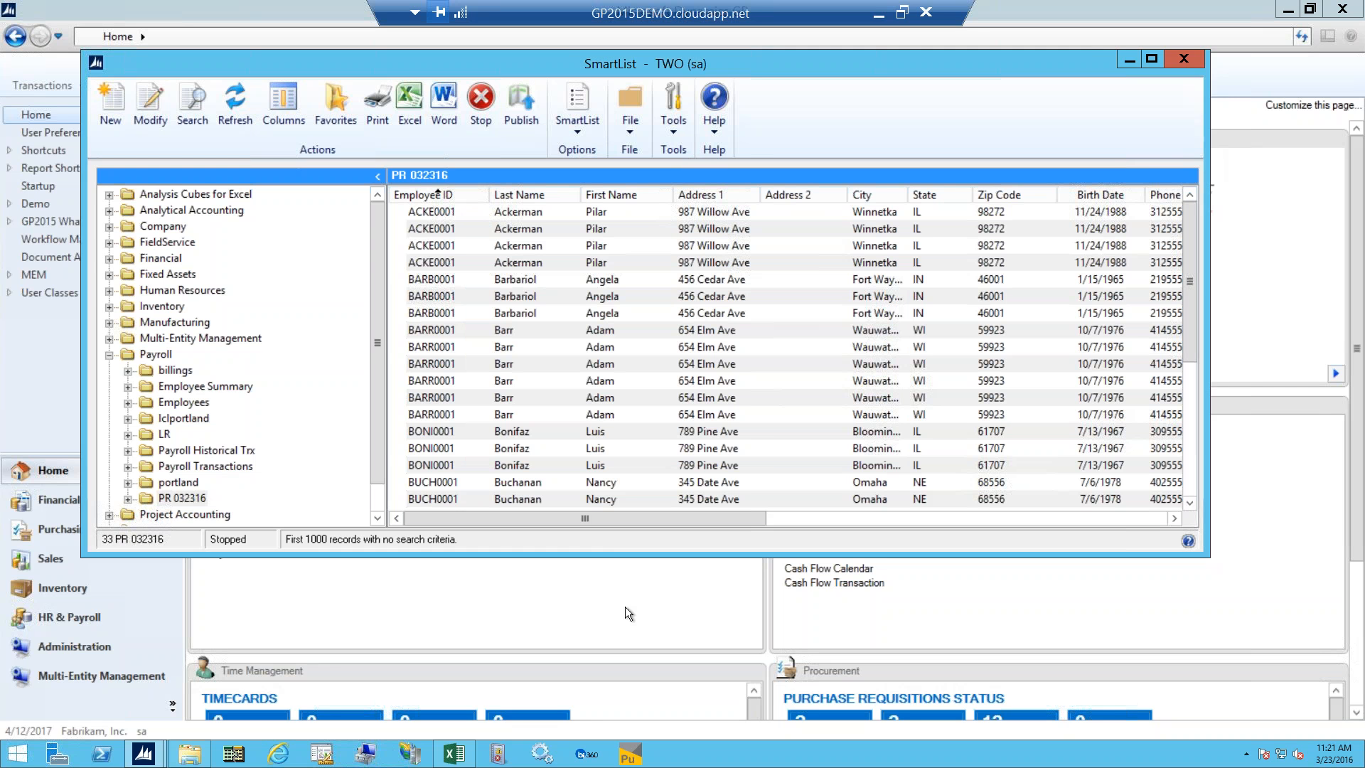
# Step: Open the system-level Reporting Tools Setup from the main Dynamics GP window, entering the system password
pyautogui.click(606, 577)
pyautogui.click(477, 86)
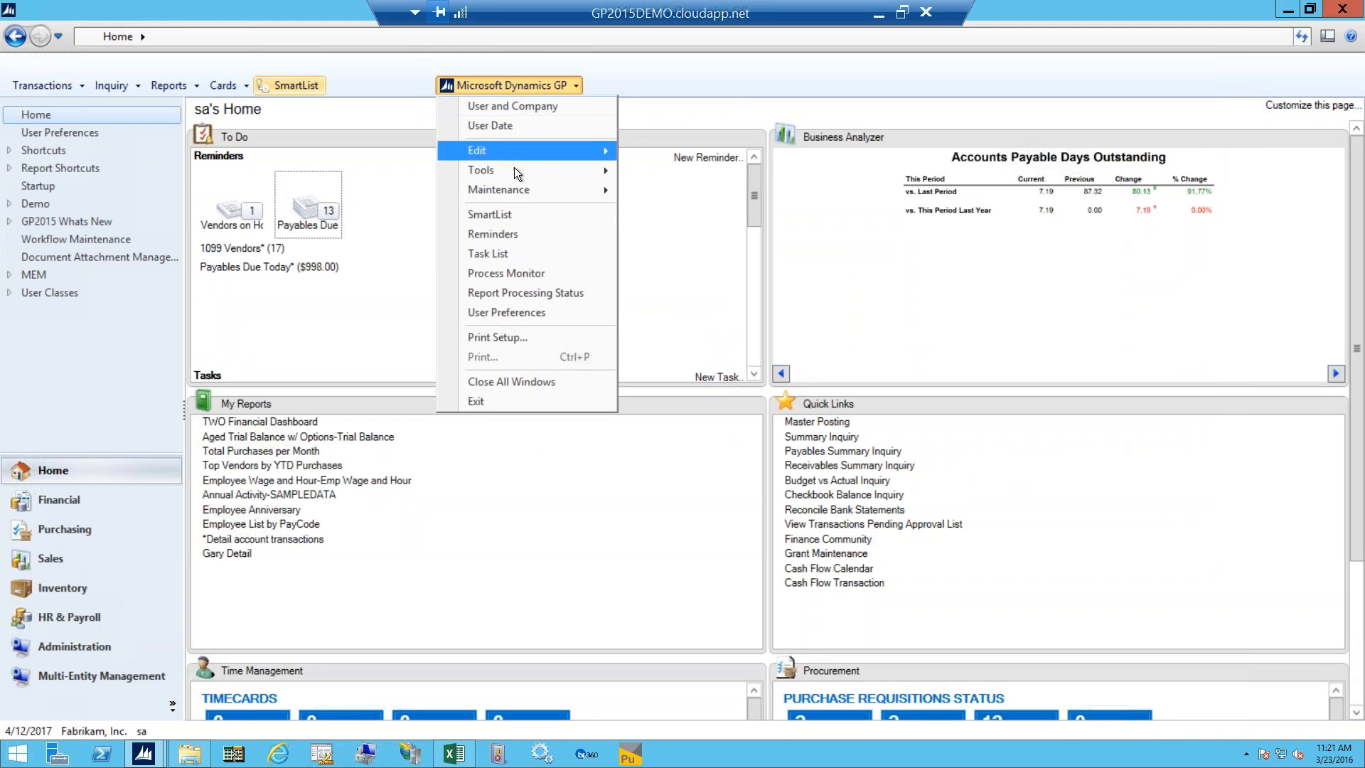
pyautogui.moveTo(573, 171)
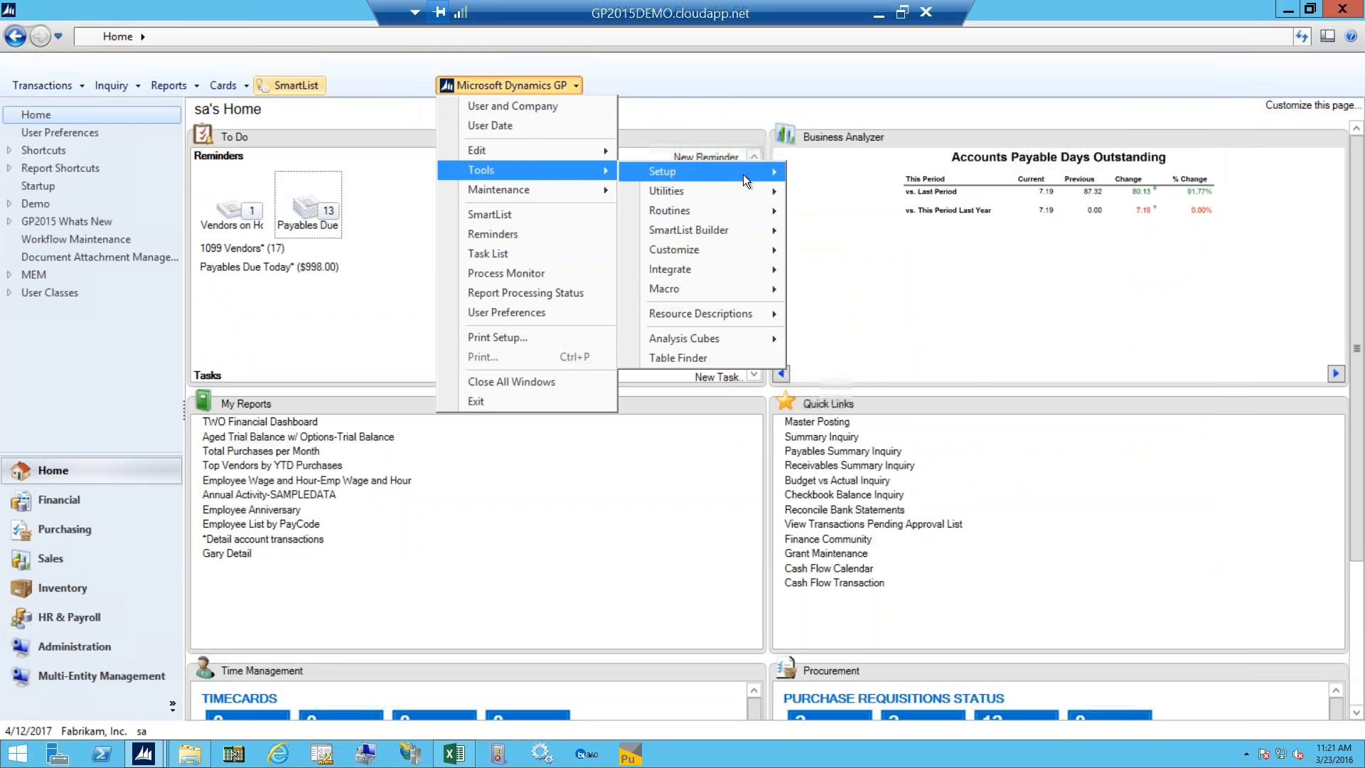
pyautogui.moveTo(760, 172)
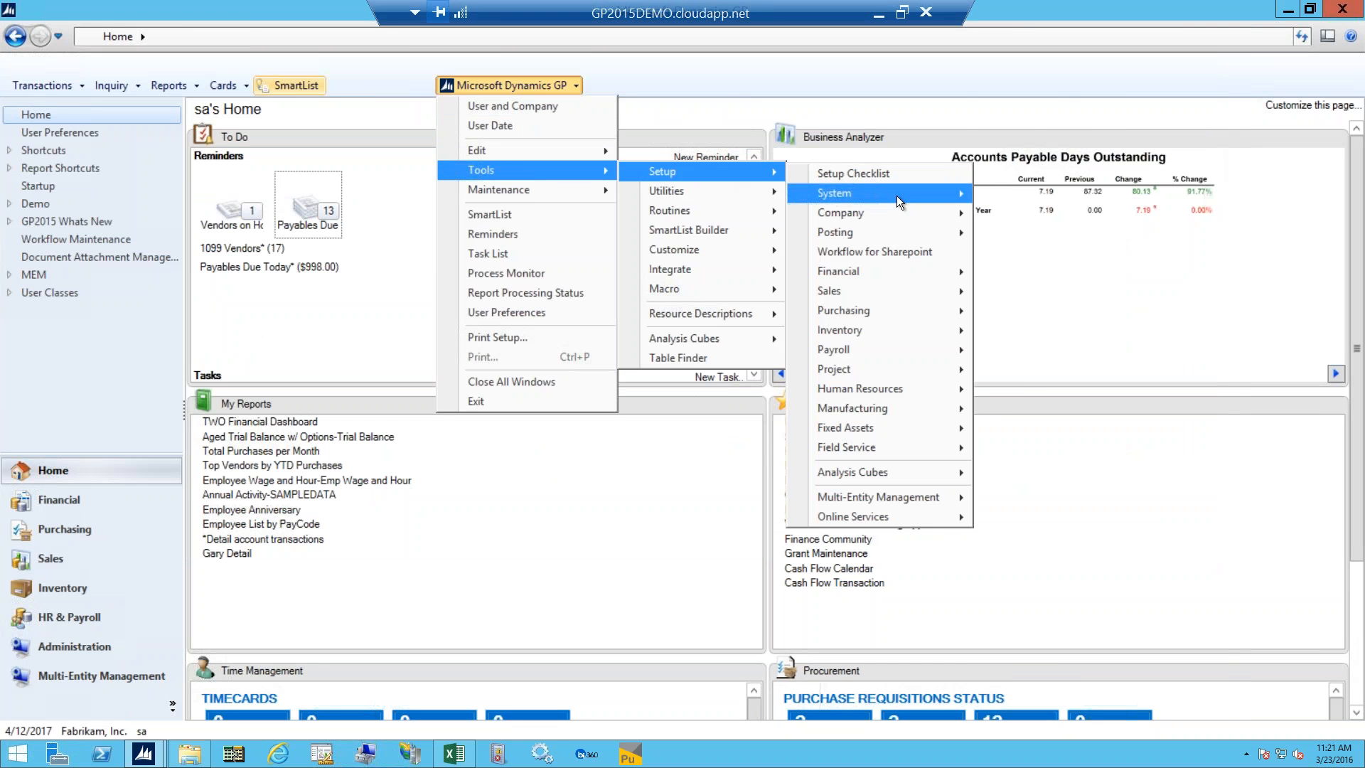
pyautogui.moveTo(892, 196)
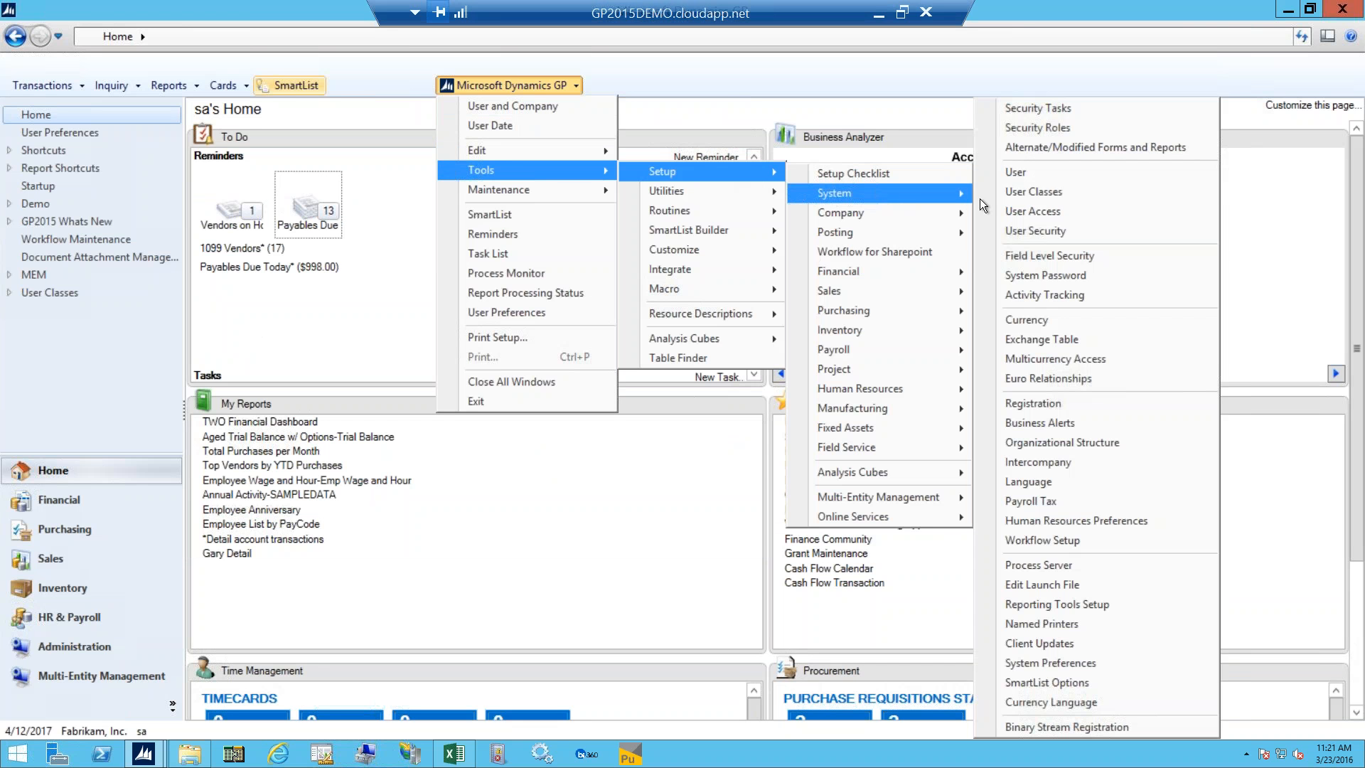
pyautogui.click(1131, 605)
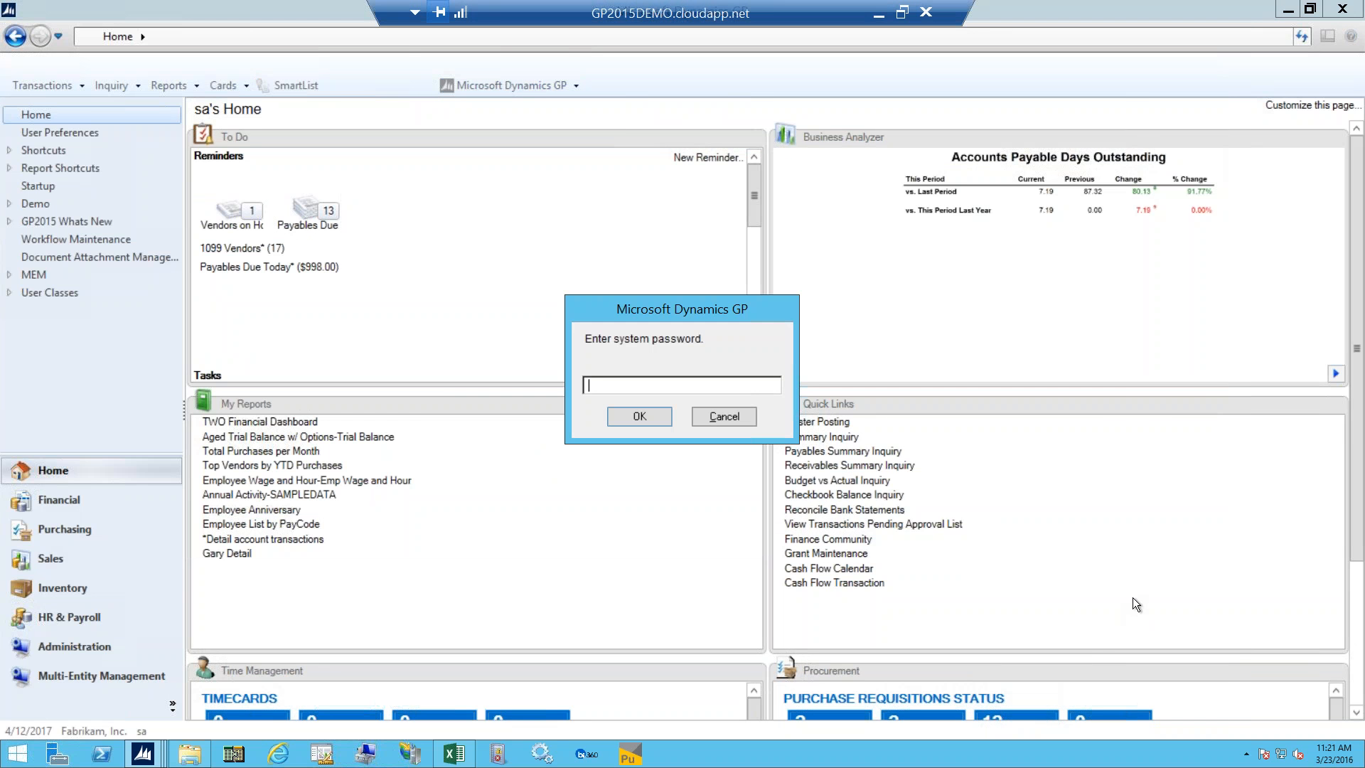
pyautogui.write('••••••')
pyautogui.click(649, 415)
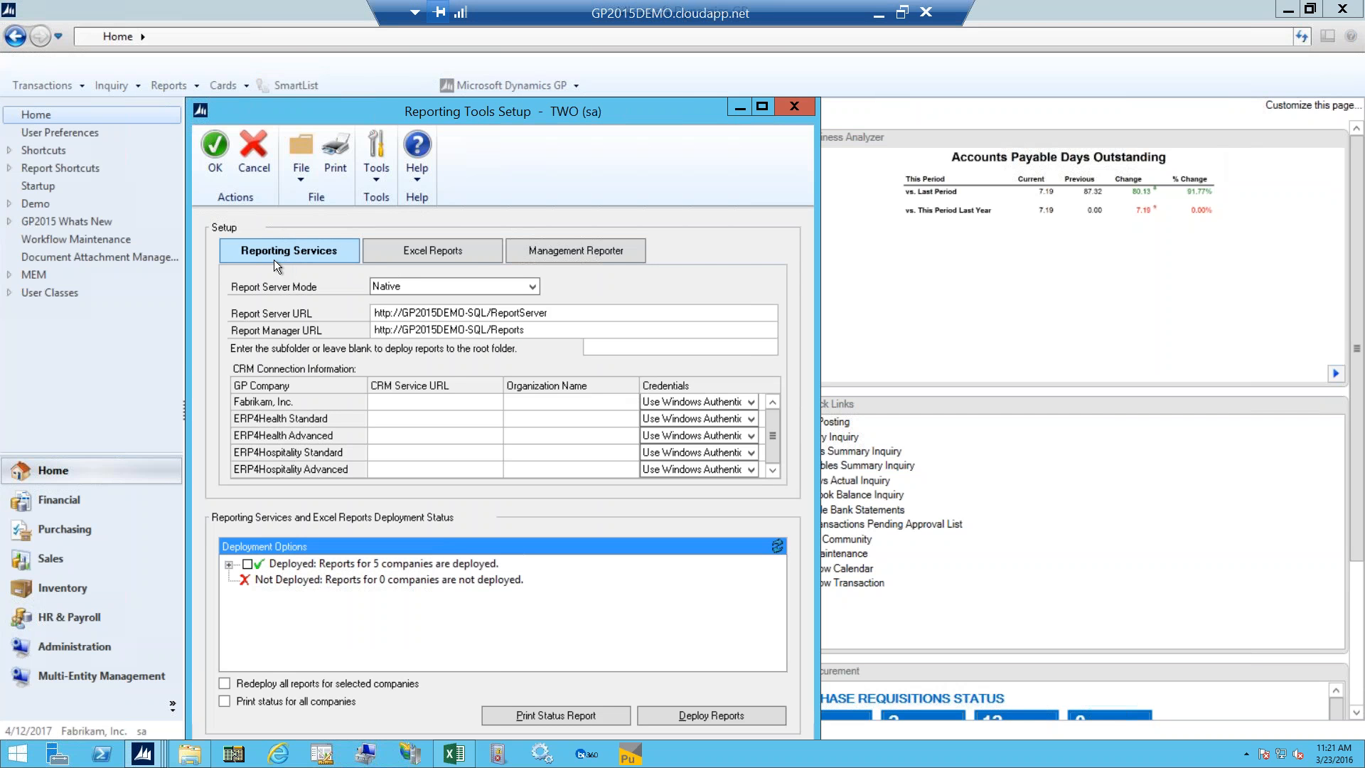
# Step: Examine the Excel Reports location options and the system and user report directories, and close the setup without changes
pyautogui.click(471, 256)
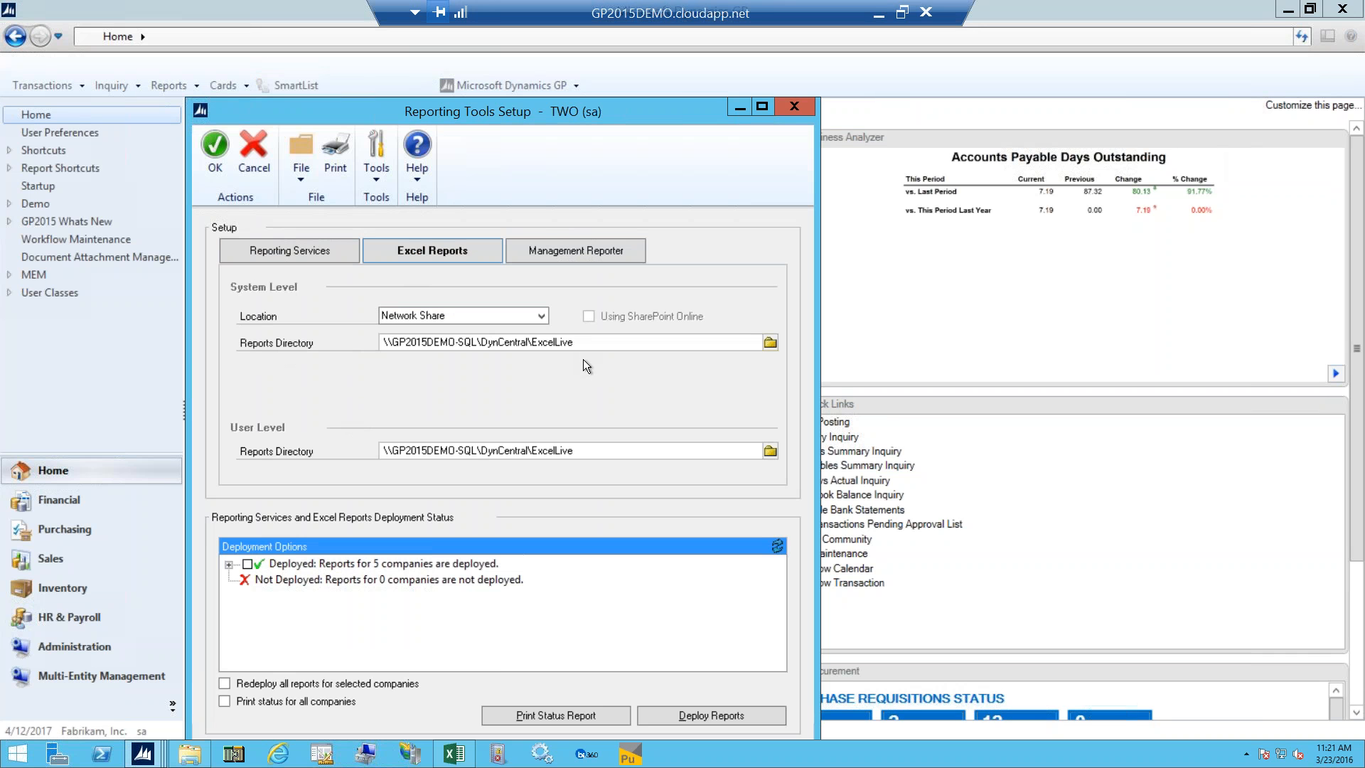
pyautogui.click(541, 317)
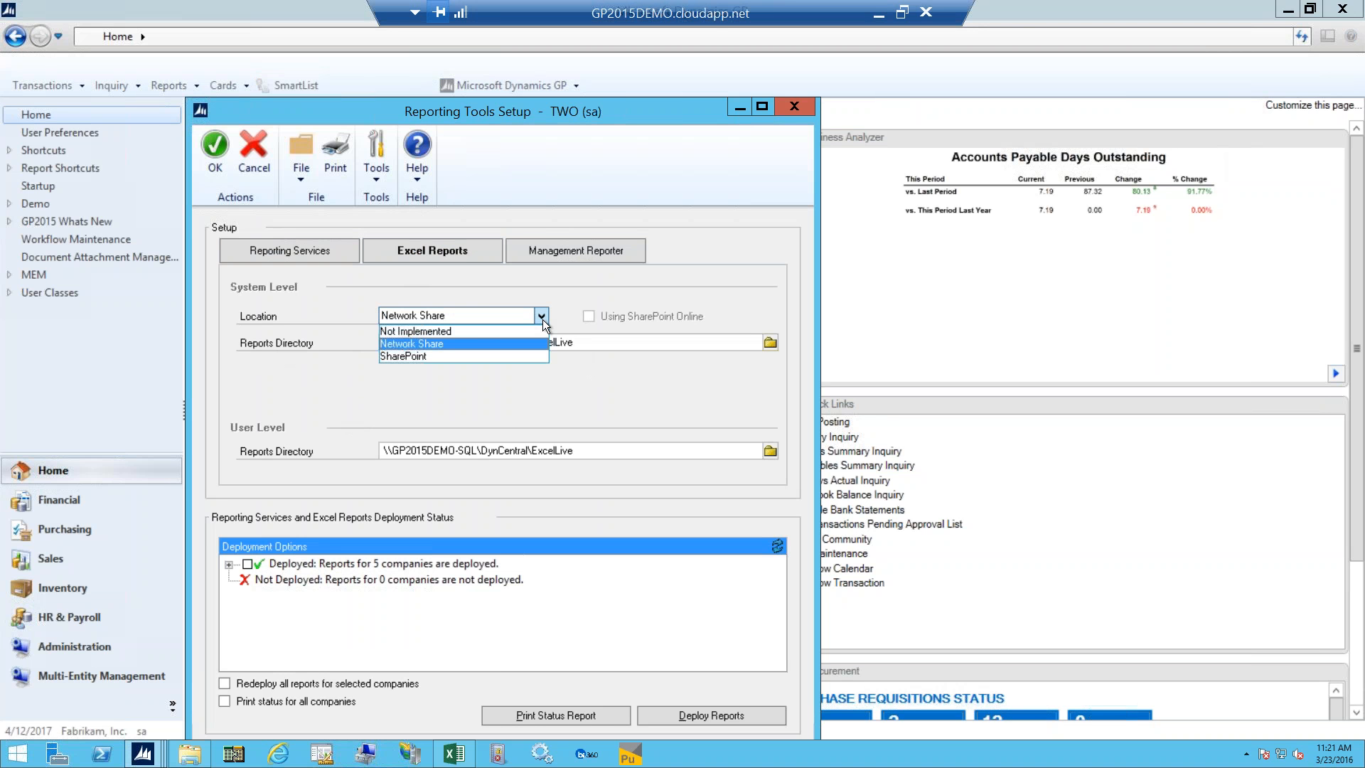
pyautogui.click(584, 281)
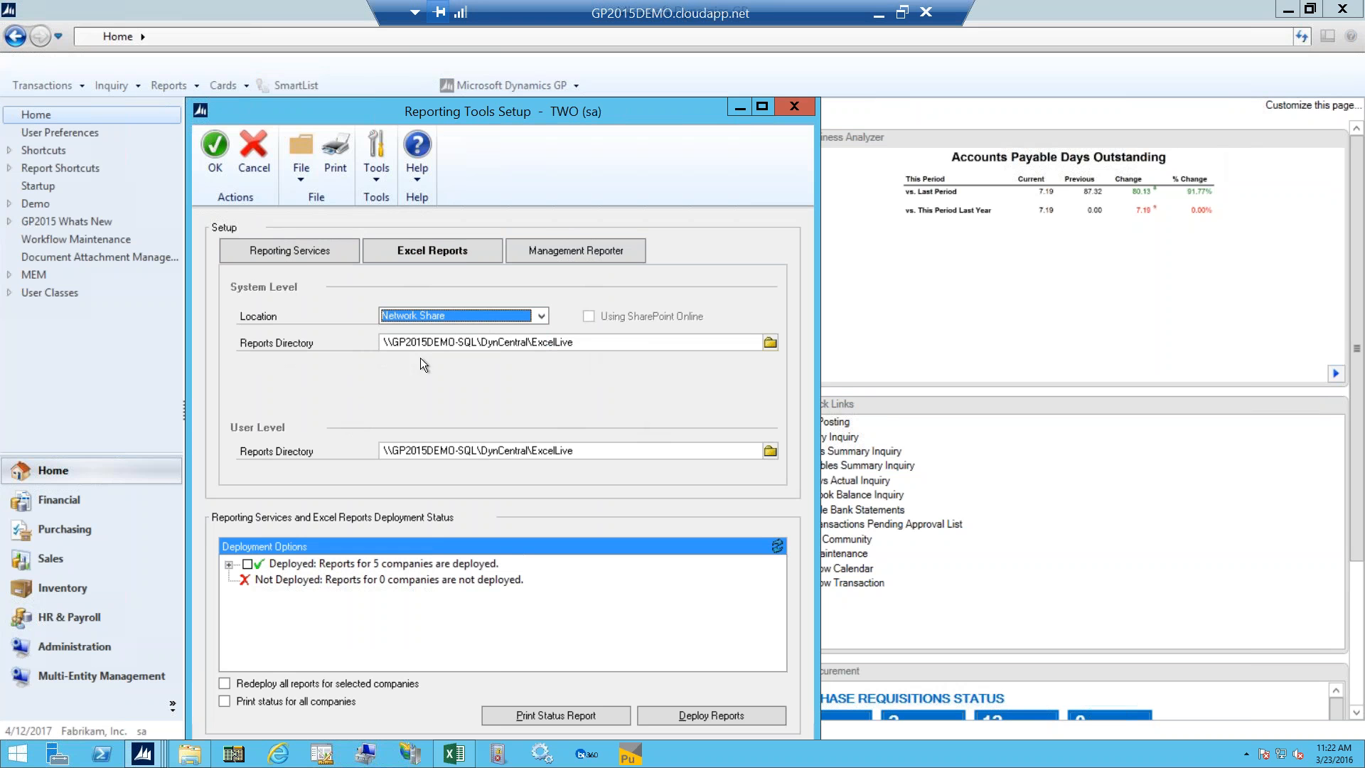
pyautogui.click(787, 108)
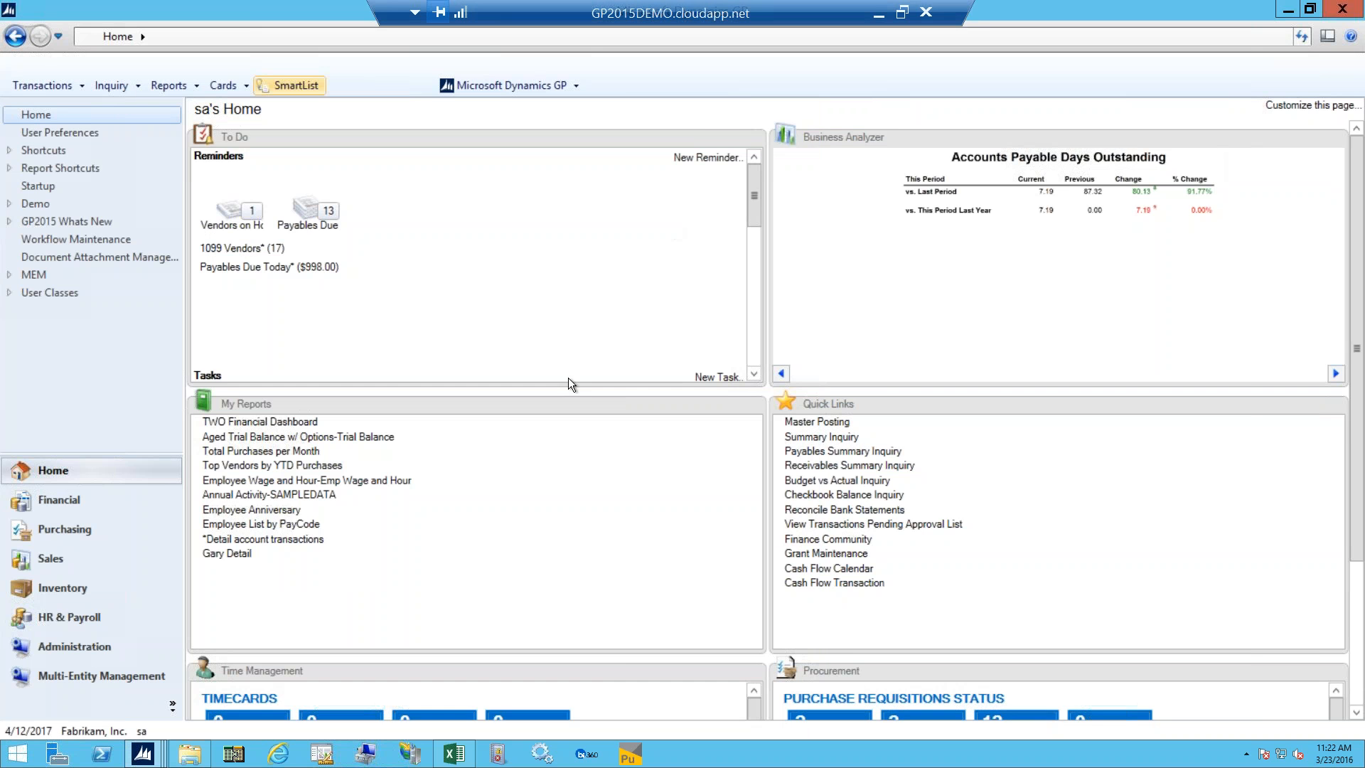
# Step: Switch to File Explorer, compare the Payroll reports folder with the SmartList window, and locate TWO PR 032316.xlsx
pyautogui.click(190, 755)
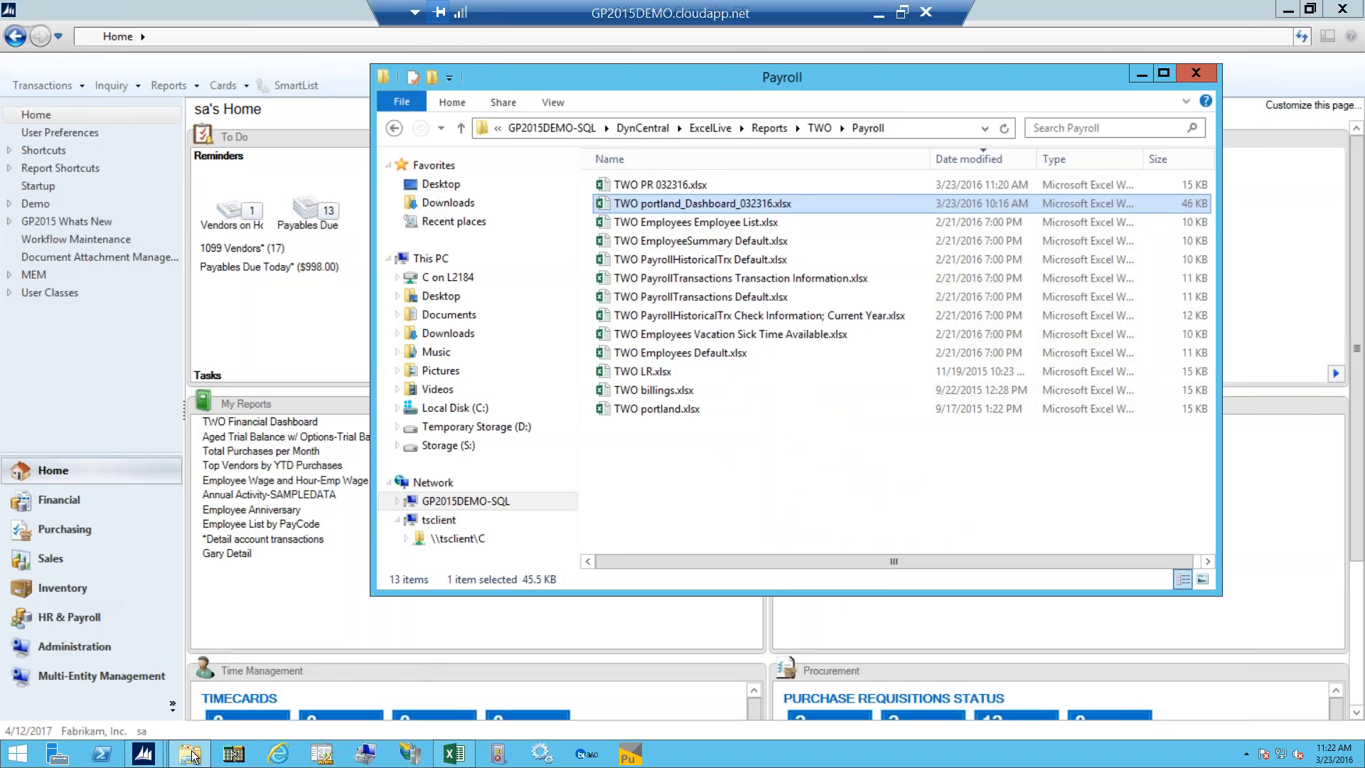
pyautogui.click(163, 750)
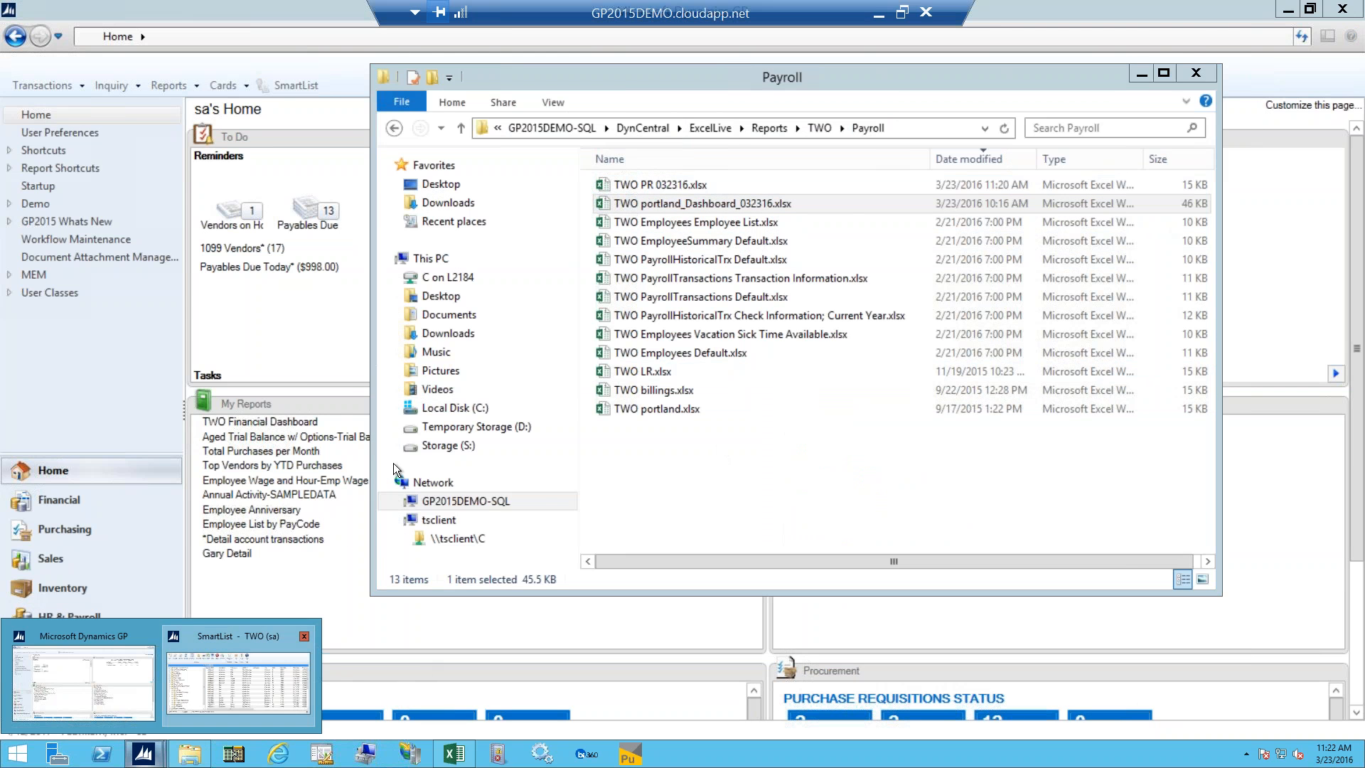
pyautogui.click(238, 681)
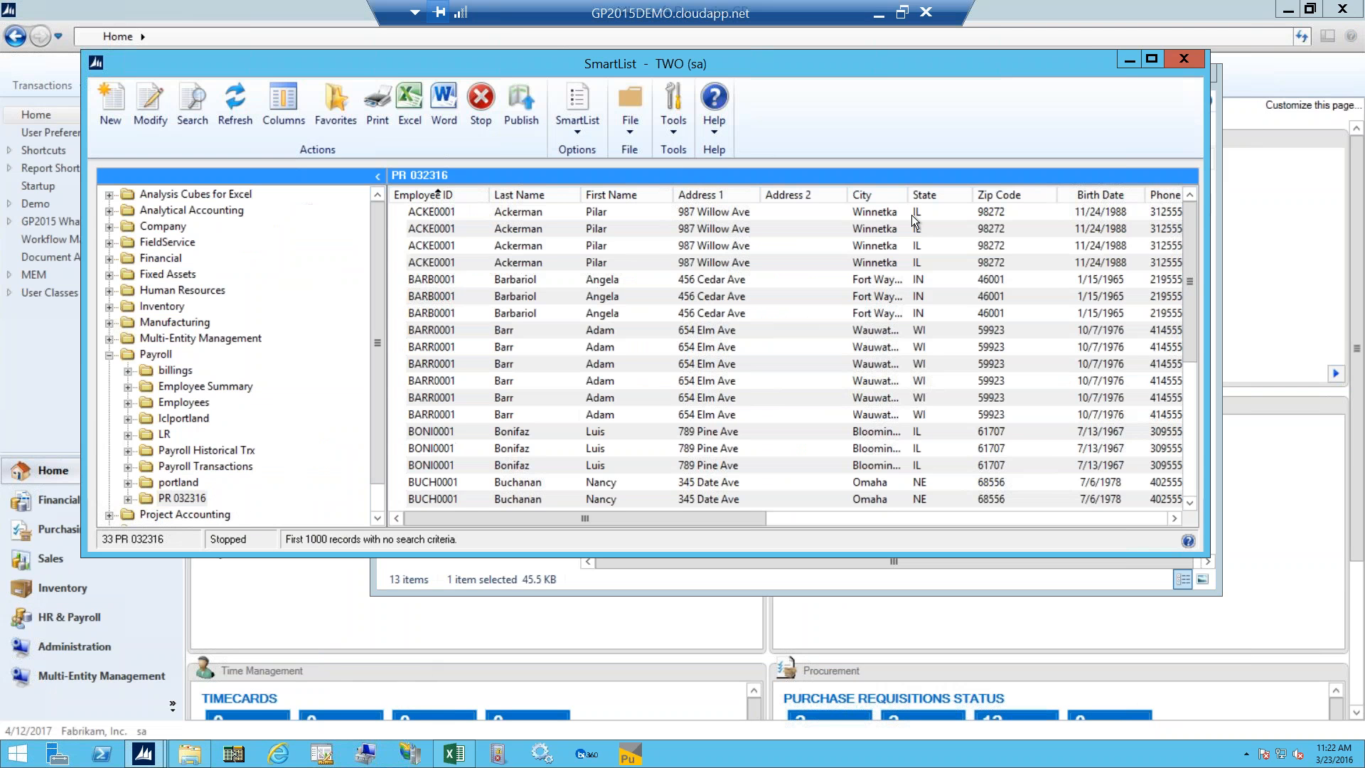
pyautogui.click(1029, 565)
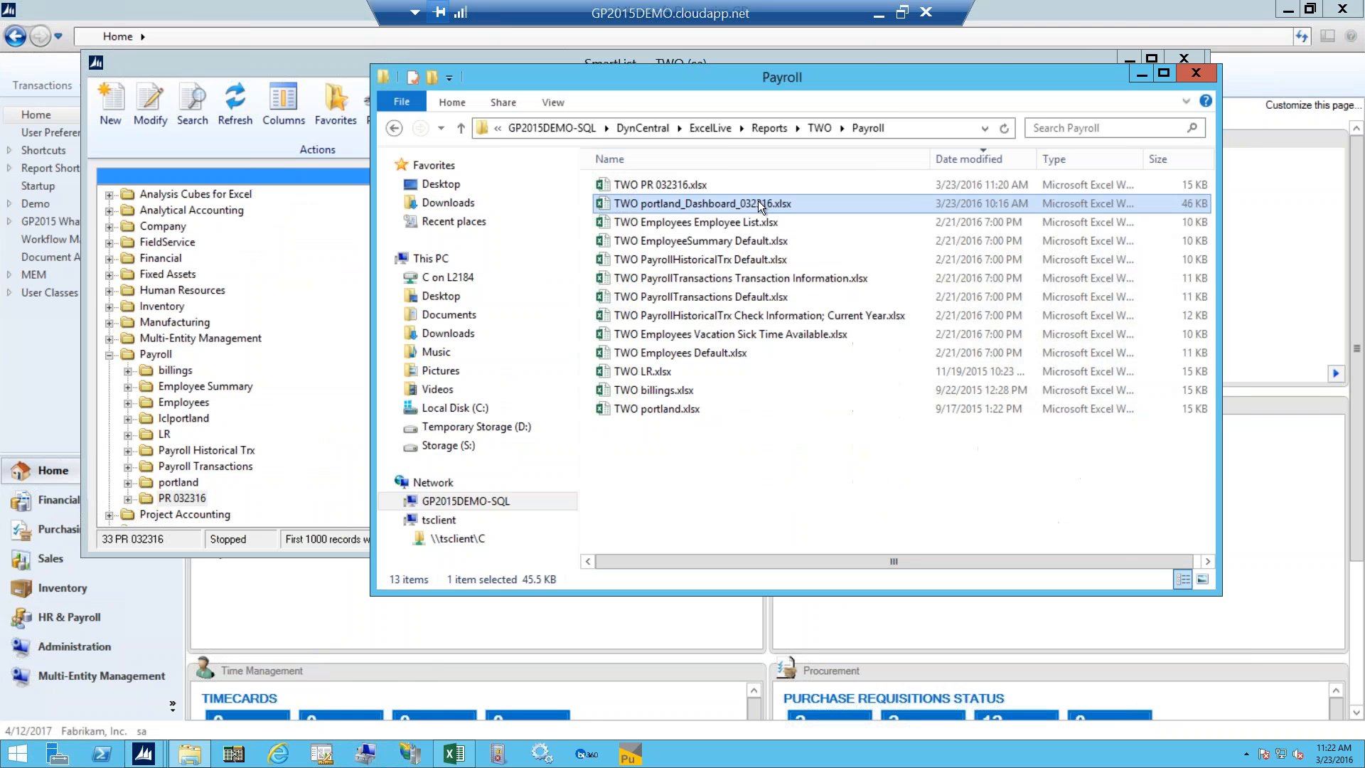
pyautogui.click(659, 184)
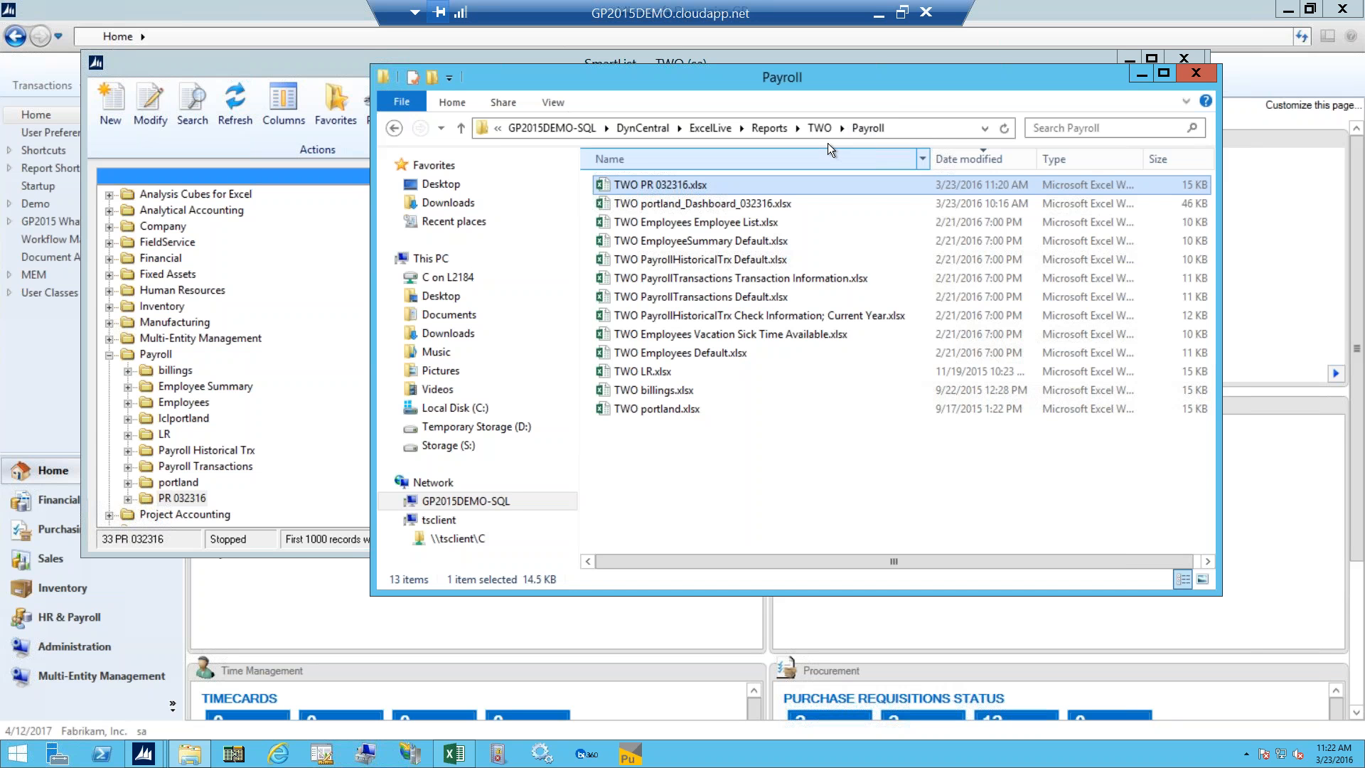
# Step: Browse from the Reports folder through TWO to Payroll, open TWO PR 032316.xlsx in Excel, and enable its external data connections
pyautogui.click(770, 128)
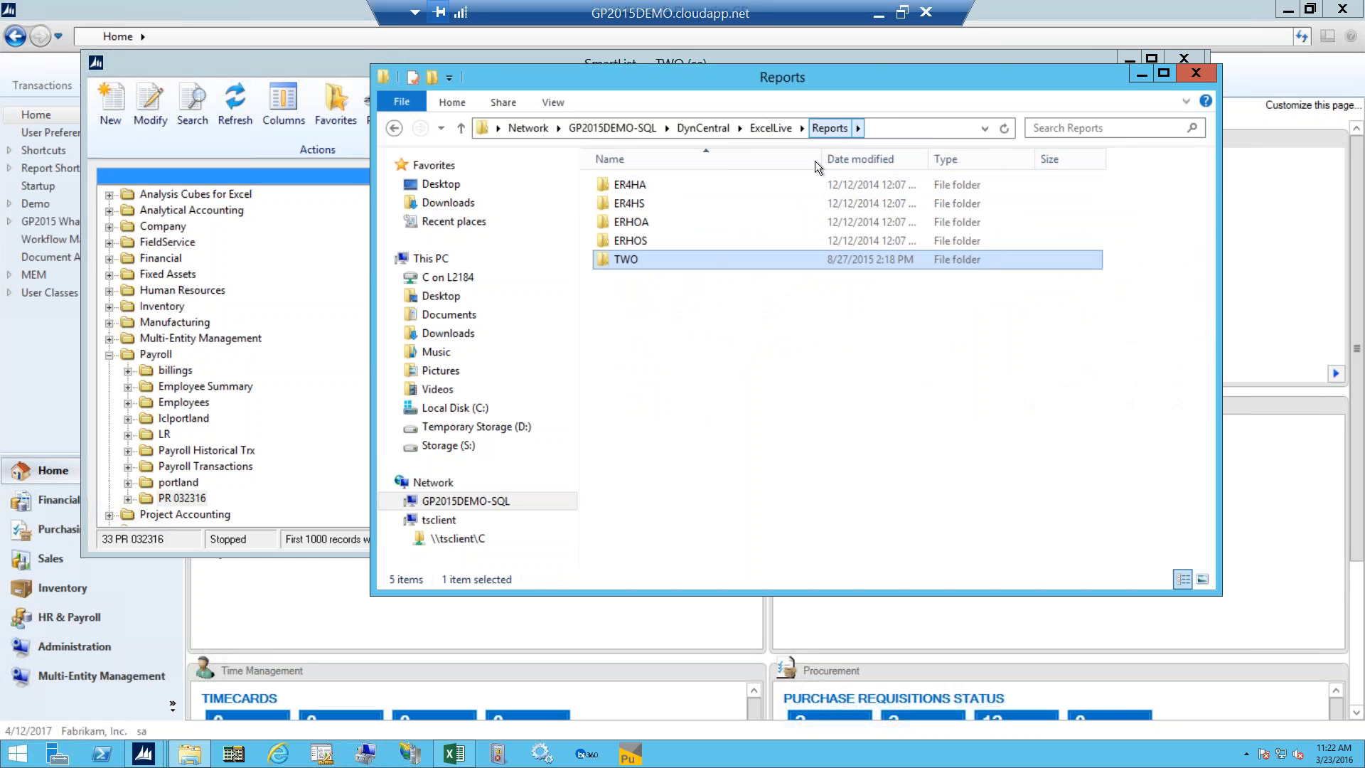
pyautogui.doubleClick(629, 261)
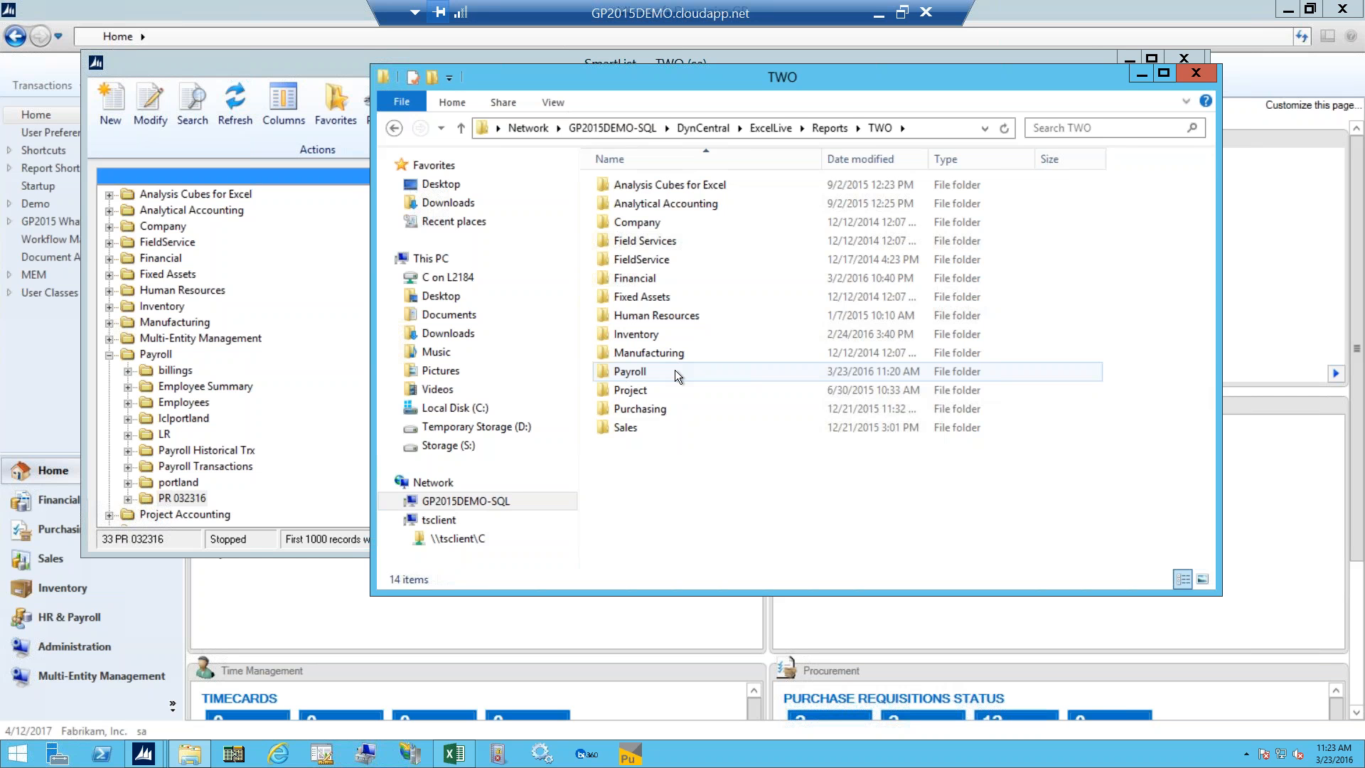
pyautogui.doubleClick(675, 369)
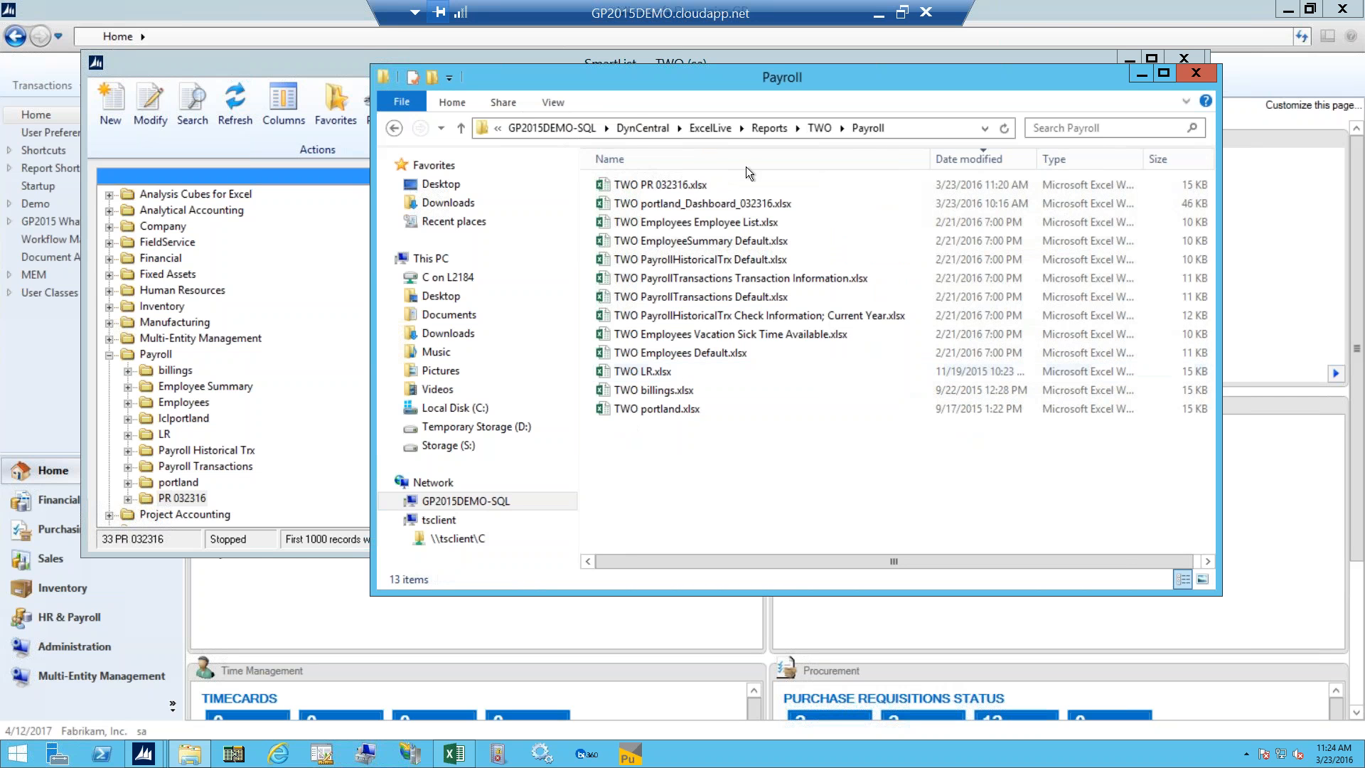
pyautogui.click(677, 183)
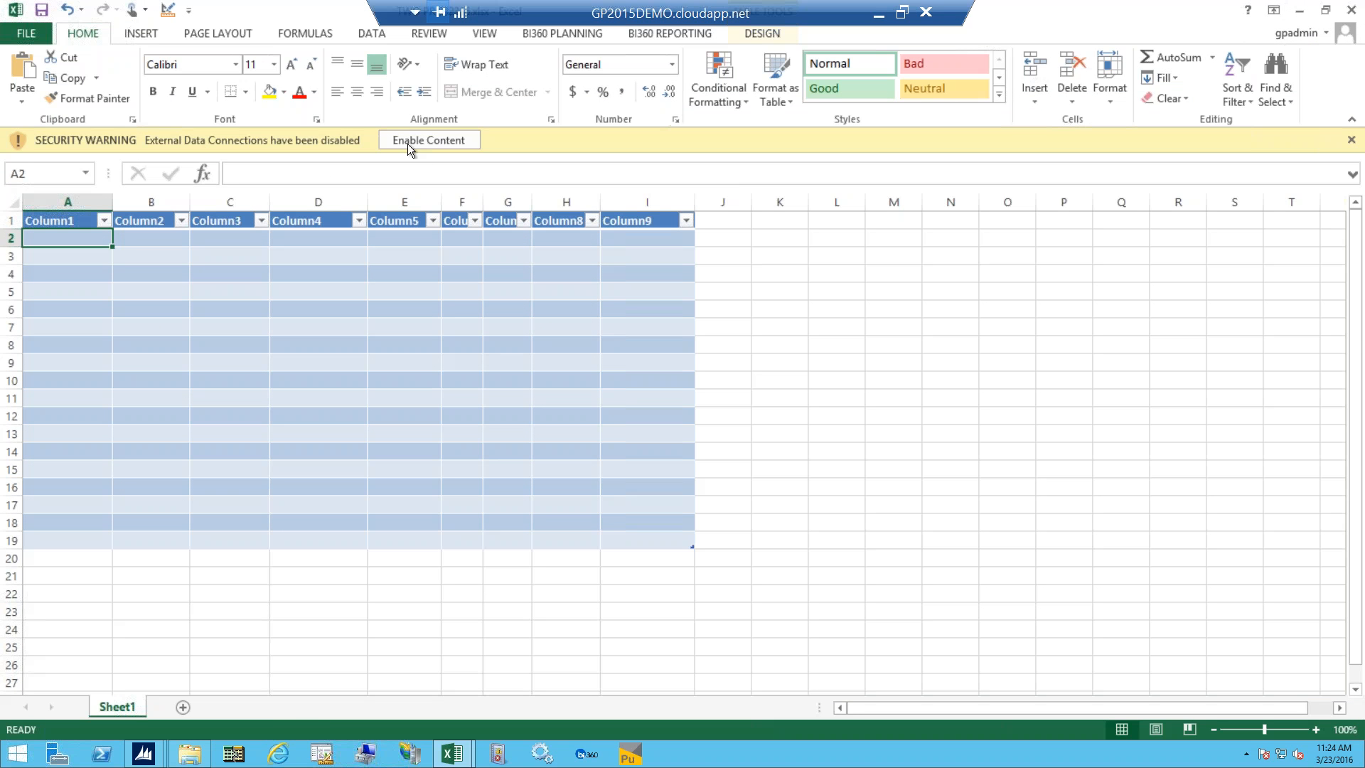
pyautogui.click(419, 146)
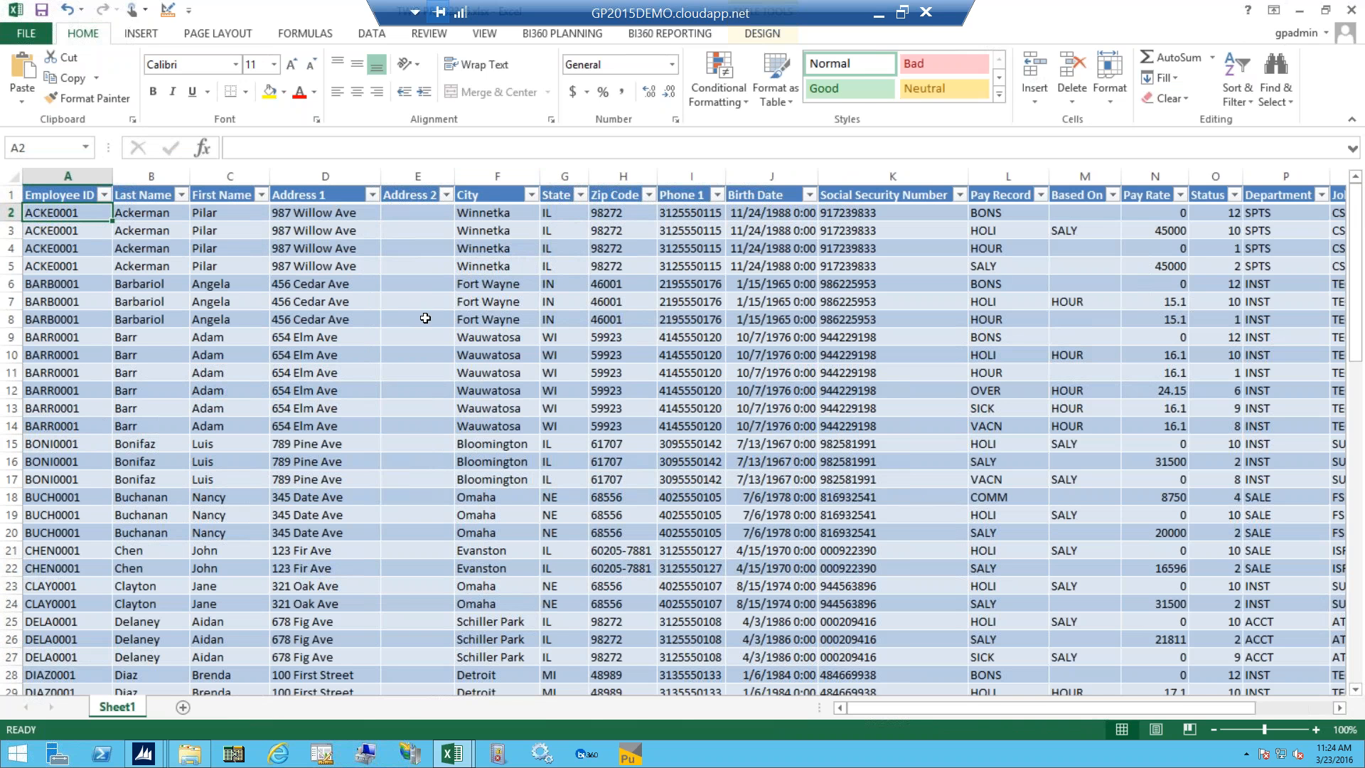
# Step: Refresh all data connections in the TWO PR 032316 workbook and look through the employee rows
pyautogui.click(371, 32)
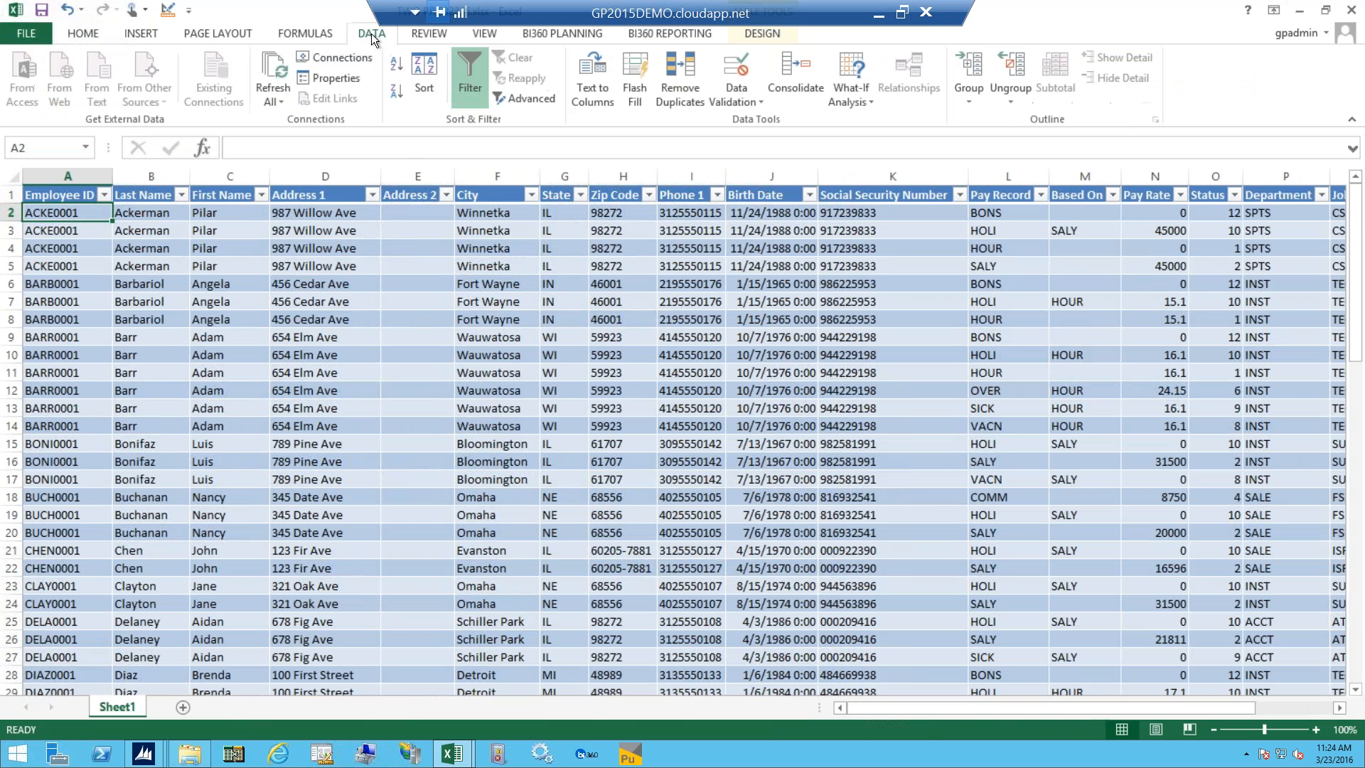
pyautogui.click(272, 91)
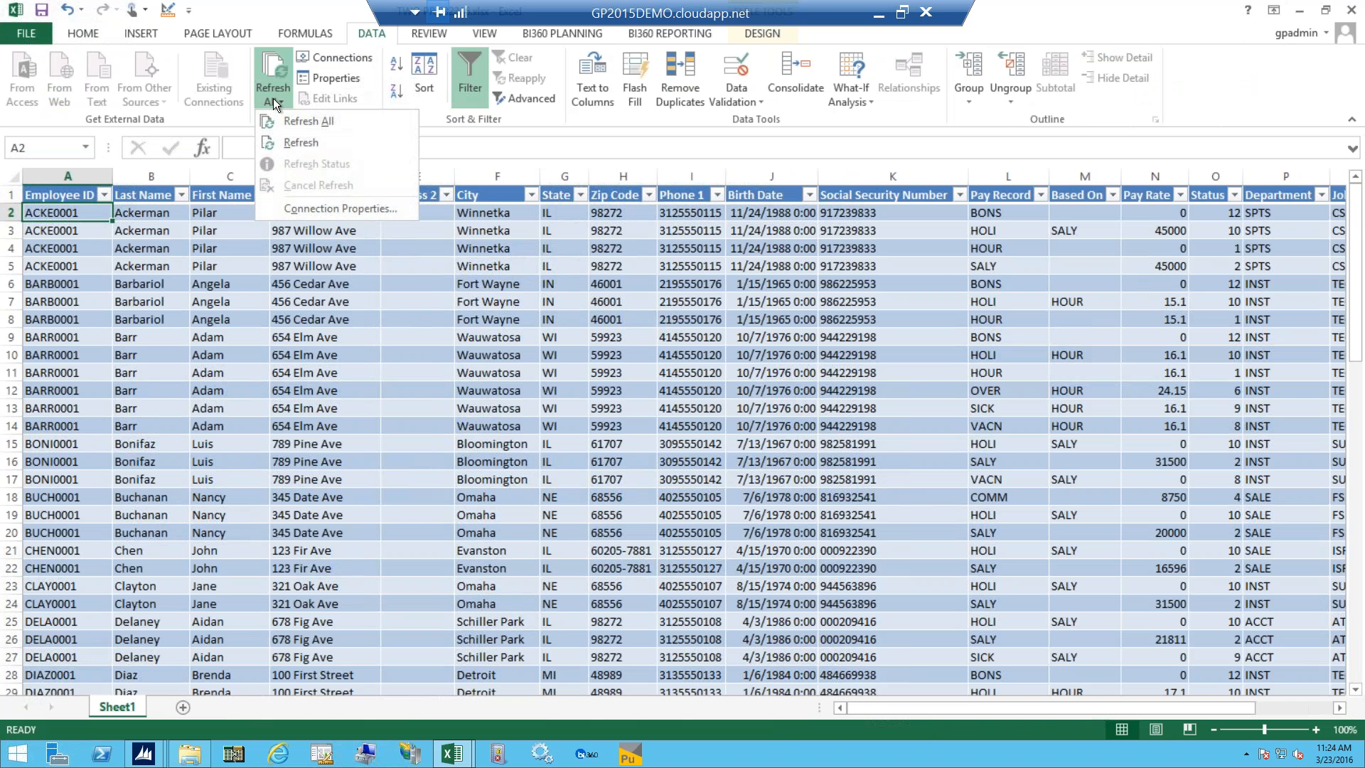
pyautogui.click(283, 122)
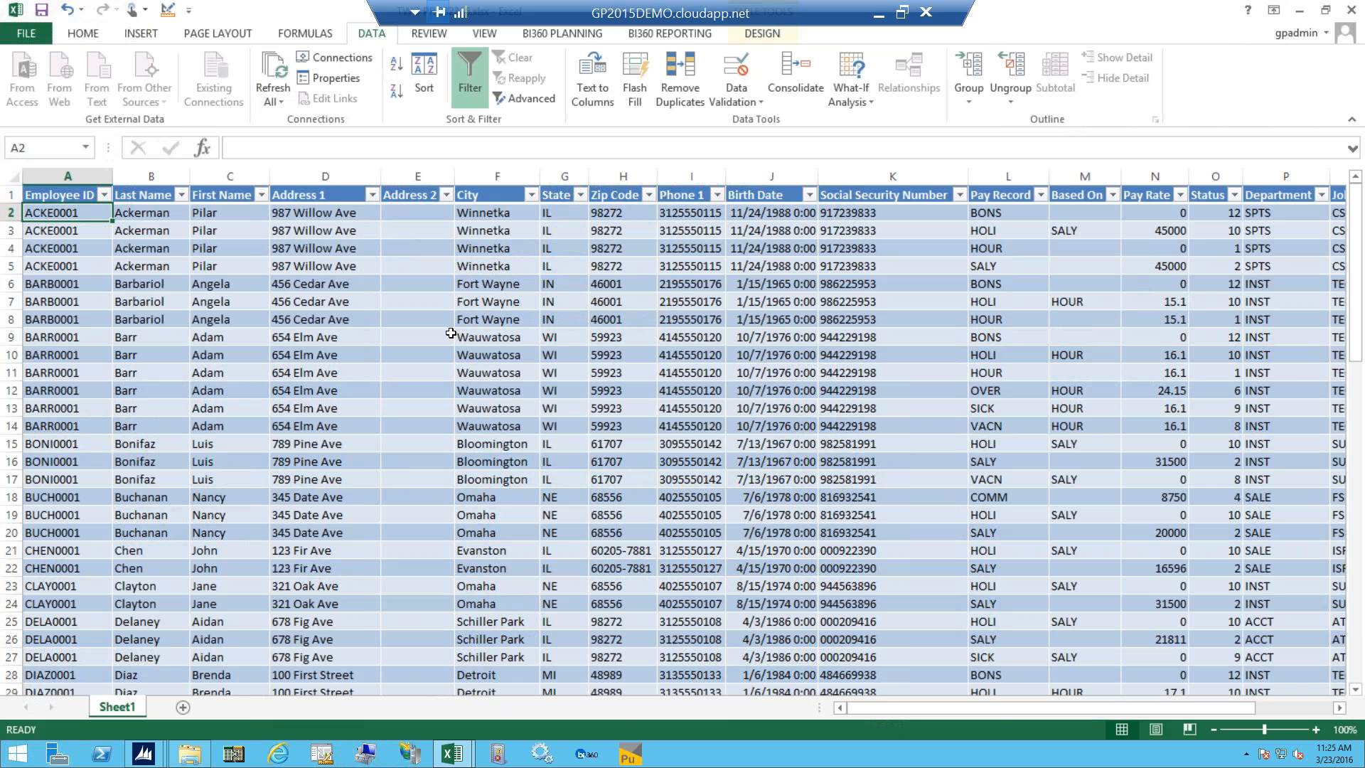
pyautogui.scroll(-1, 451, 333)
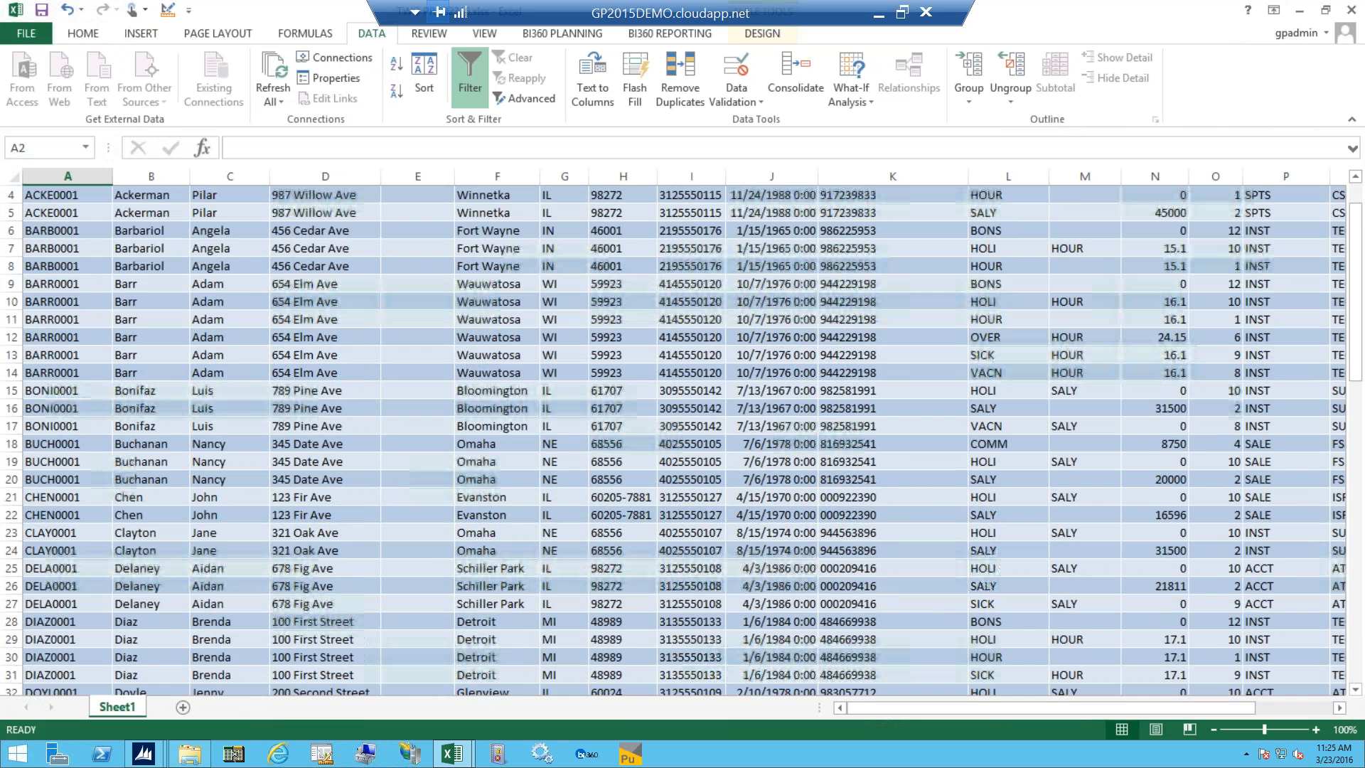
# Step: Look through the remaining employee rows and close TWO PR 032316.xlsx without saving the changes
pyautogui.scroll(-2, 462, 340)
pyautogui.click(448, 338)
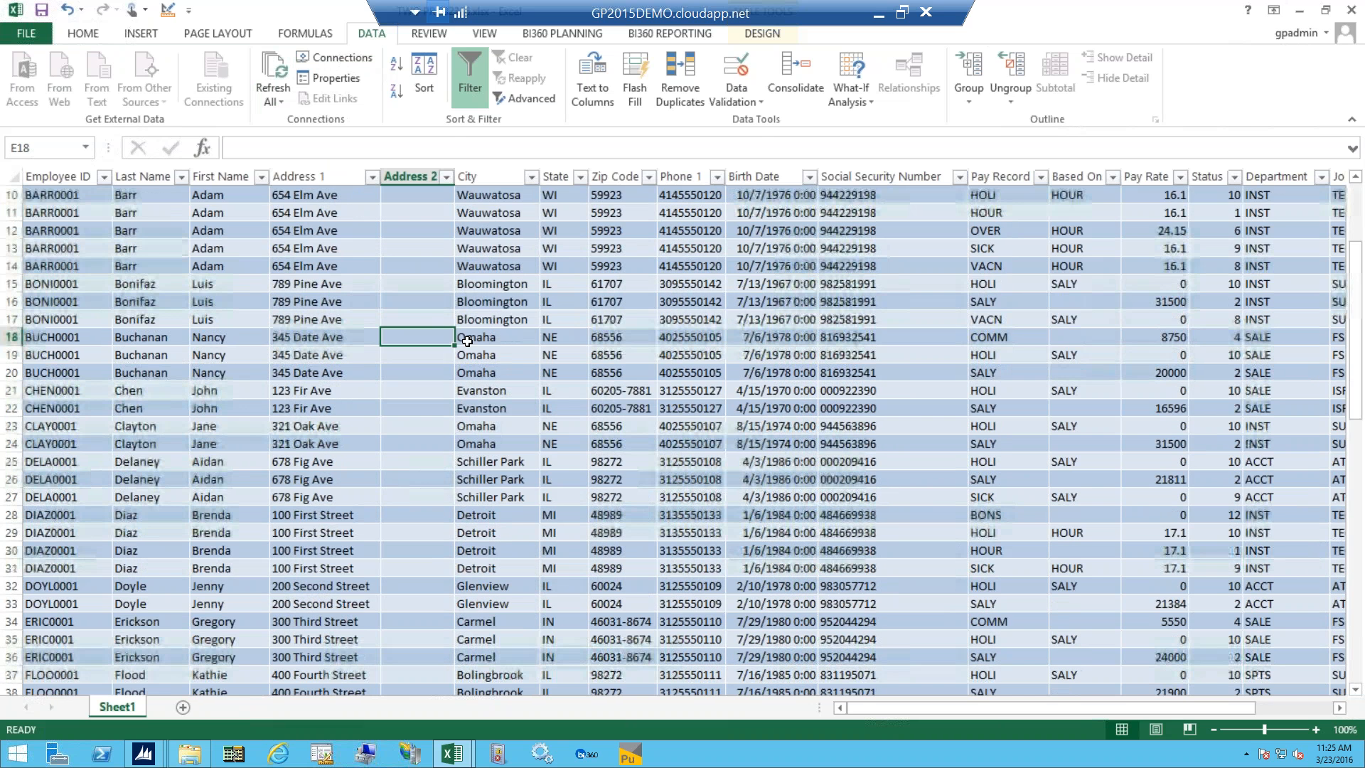
pyautogui.scroll(3, 466, 341)
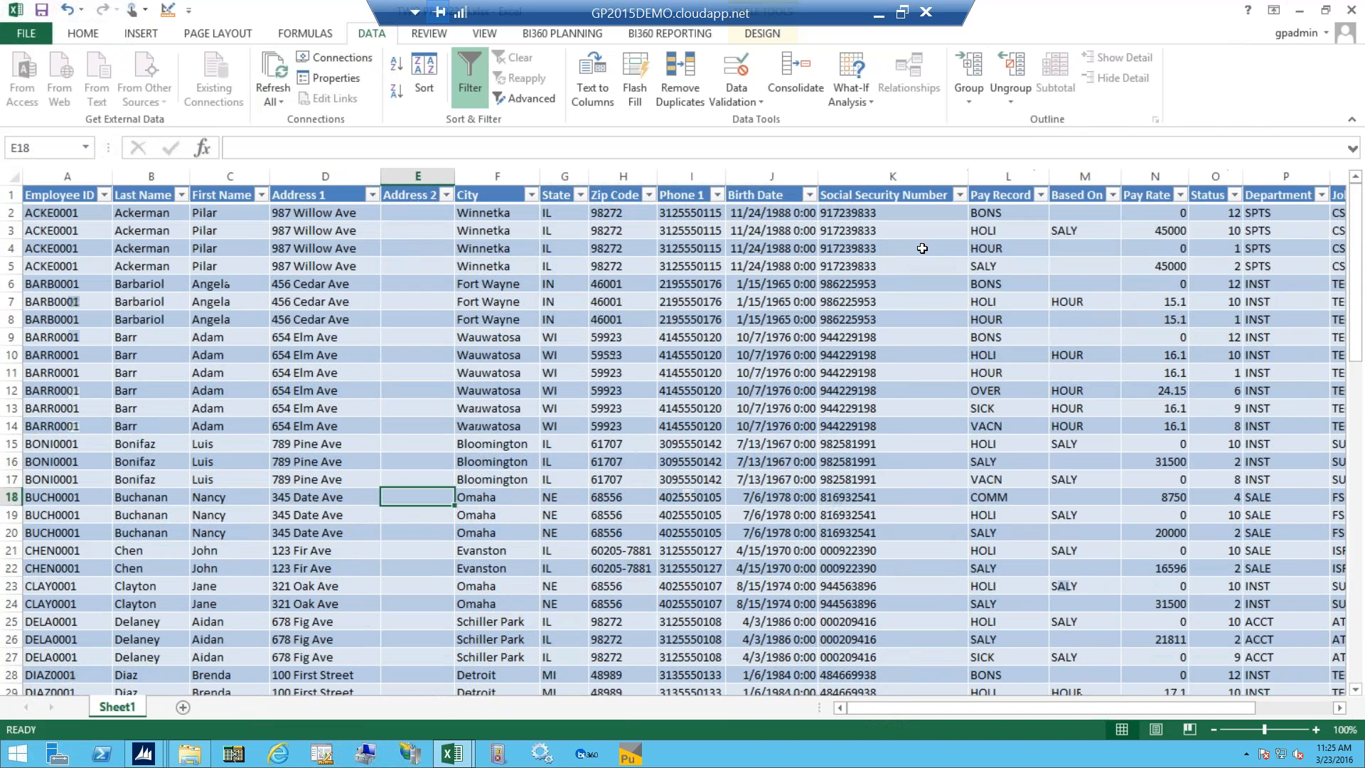
pyautogui.click(1350, 12)
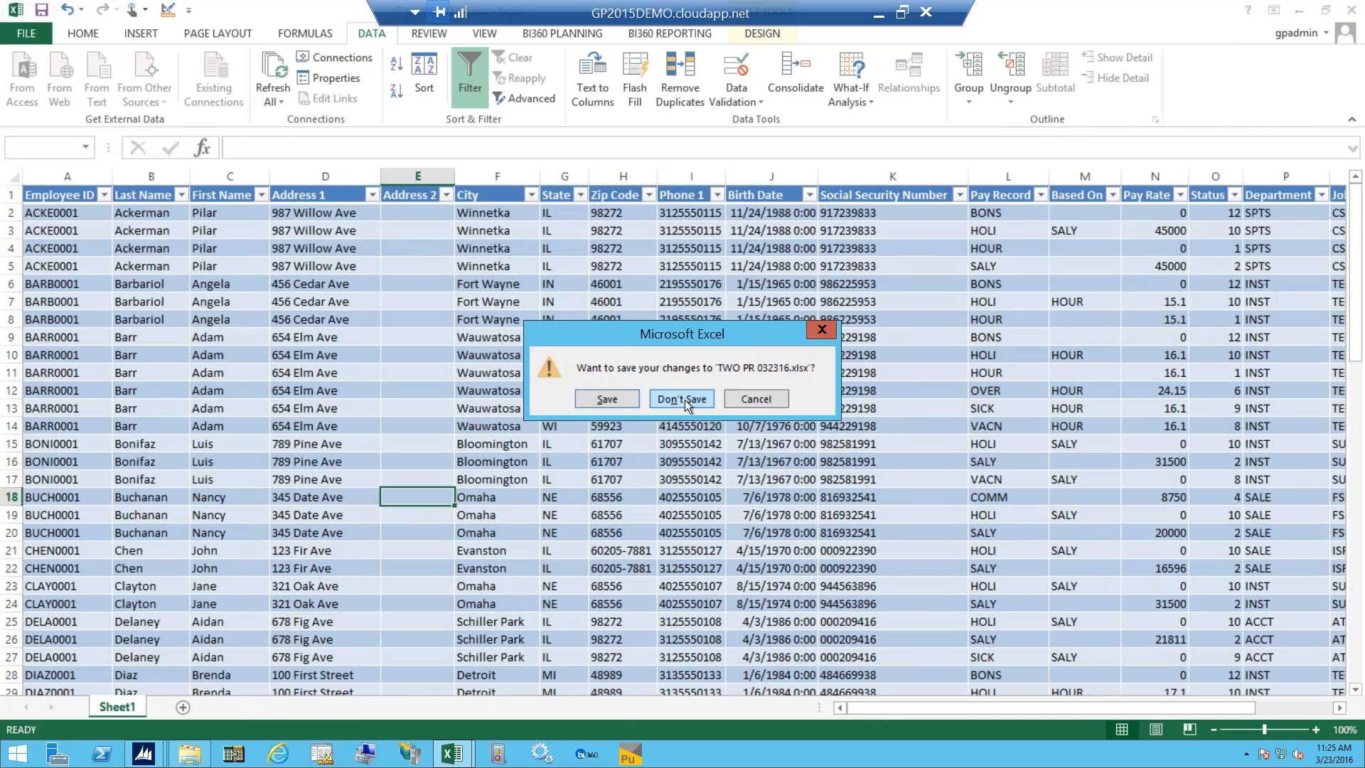
pyautogui.click(687, 399)
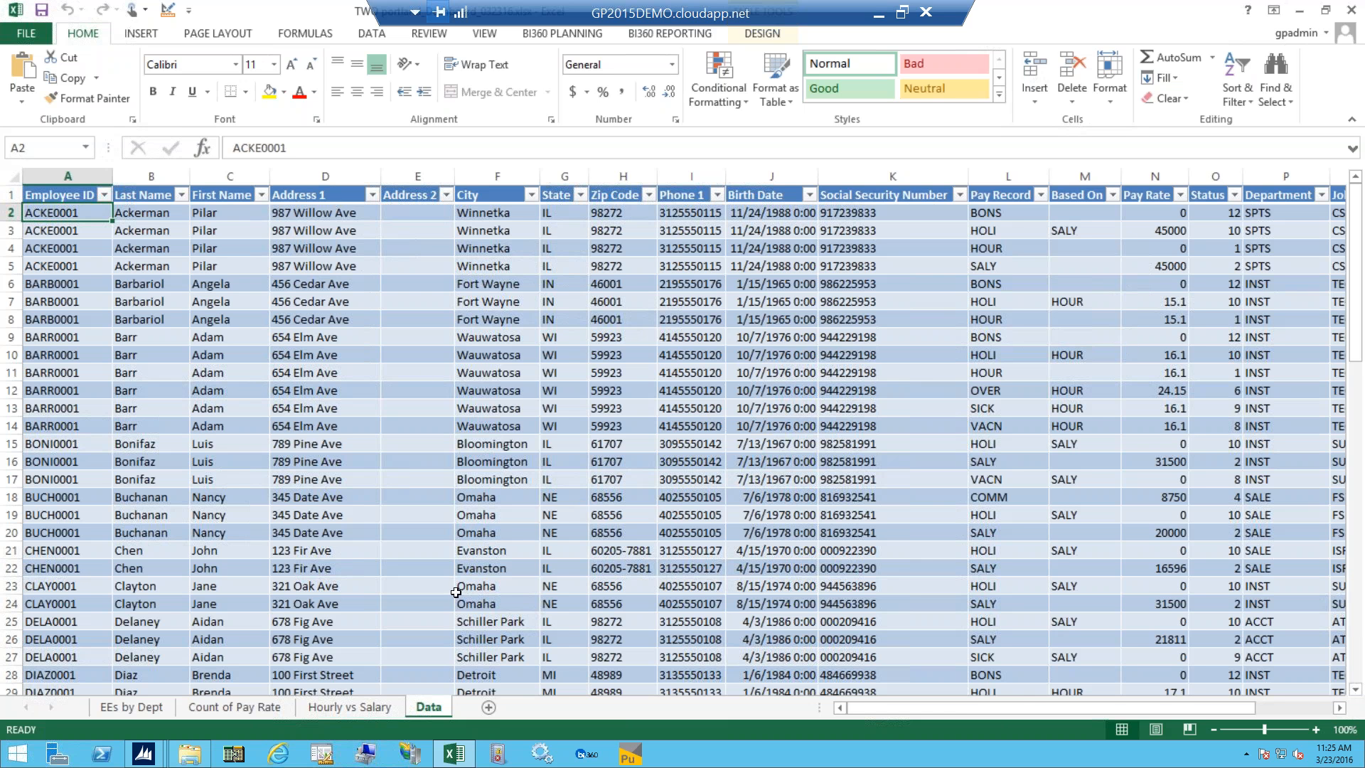
# Step: Examine the pivot tables and charts on the Hourly vs Salary, Count of Pay Rate and EEs by Dept sheets alongside the Data sheet
pyautogui.click(364, 705)
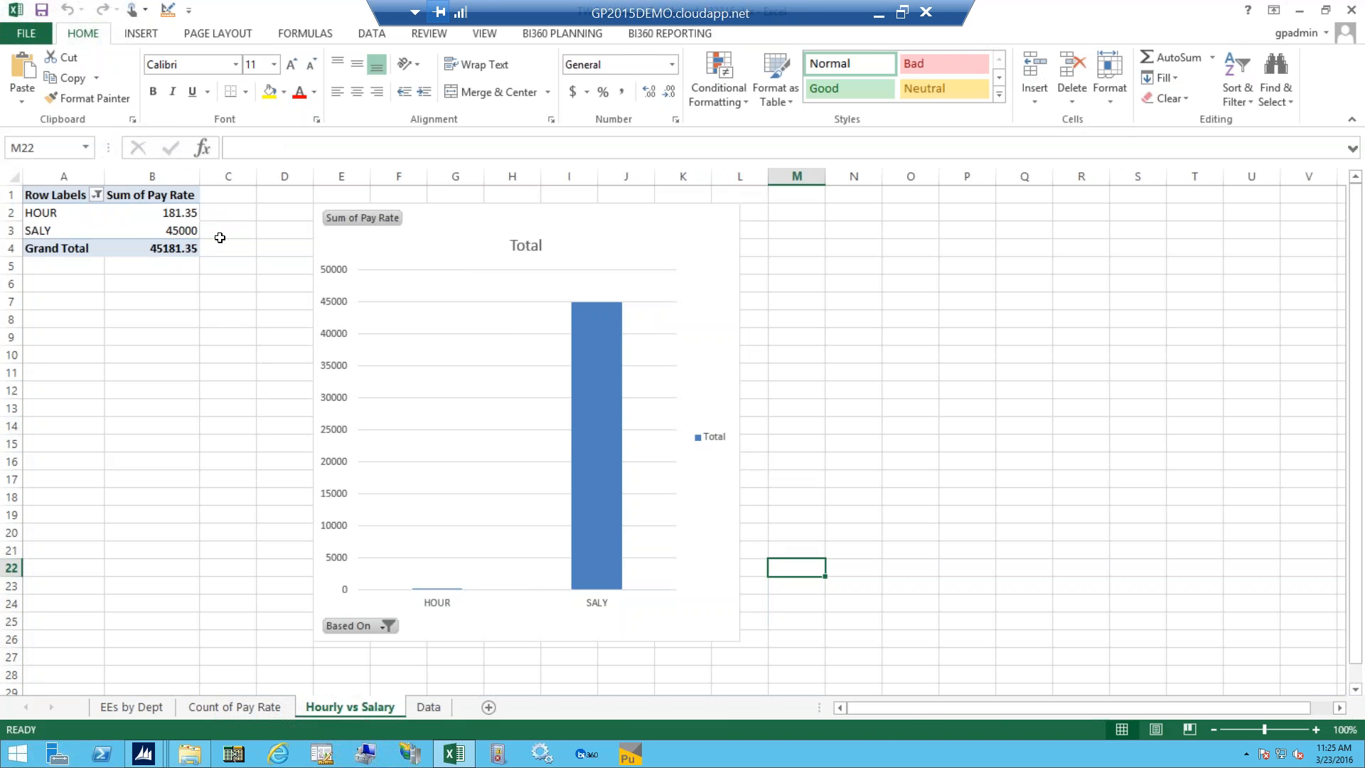
pyautogui.click(232, 709)
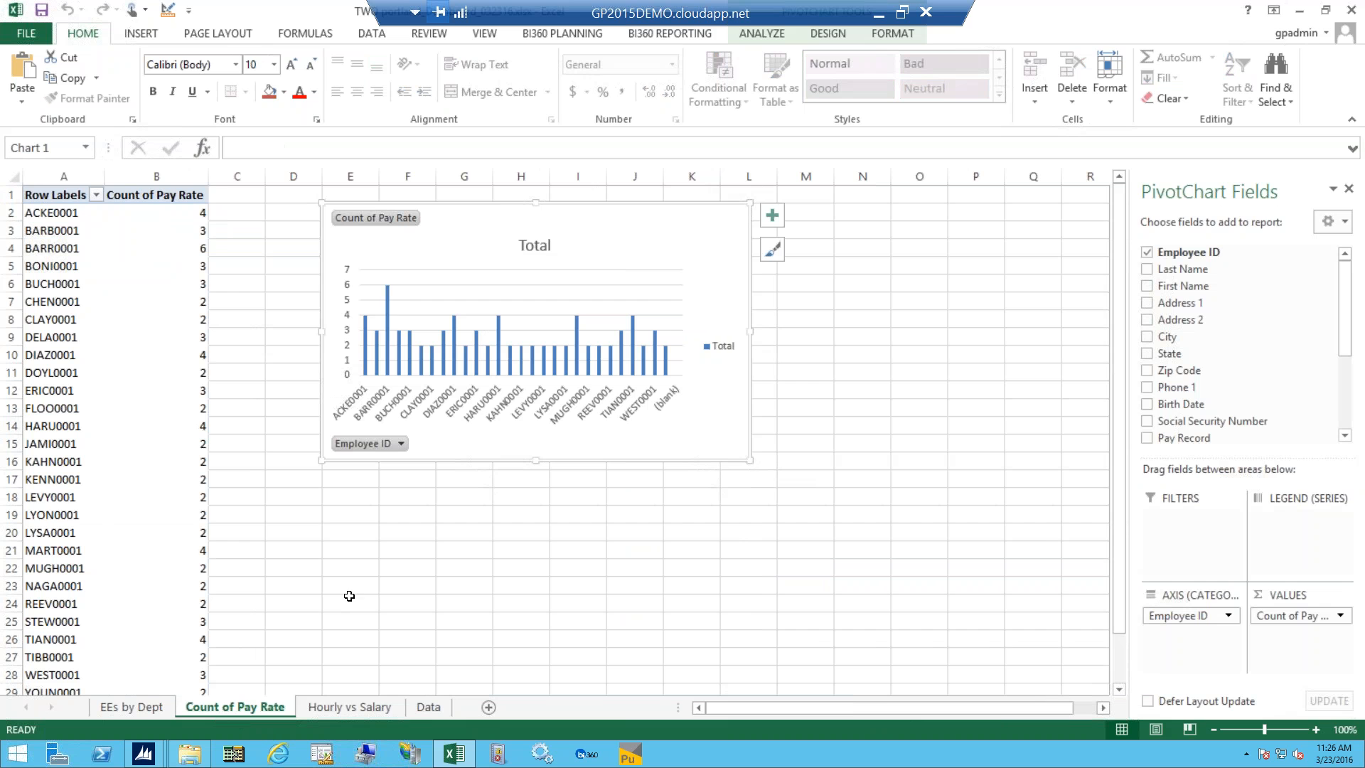
pyautogui.click(142, 708)
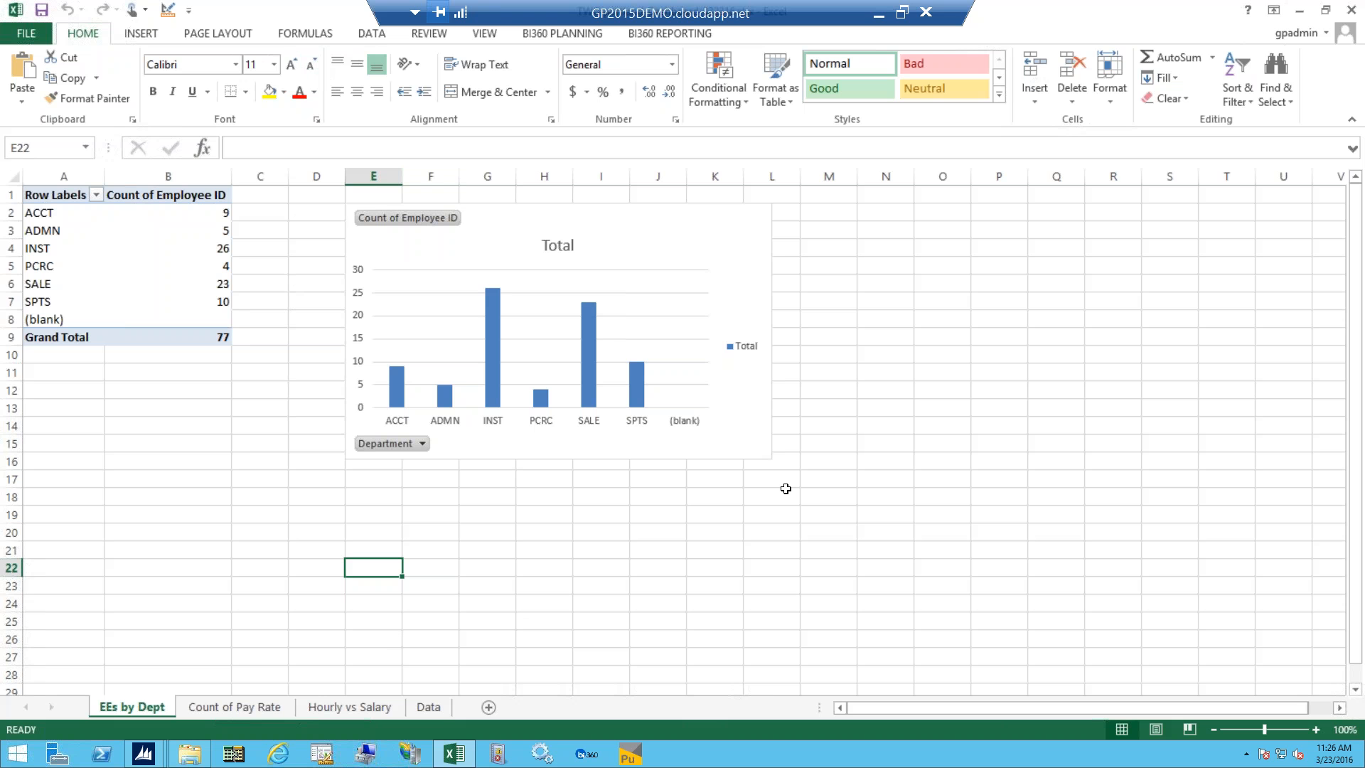
pyautogui.click(437, 707)
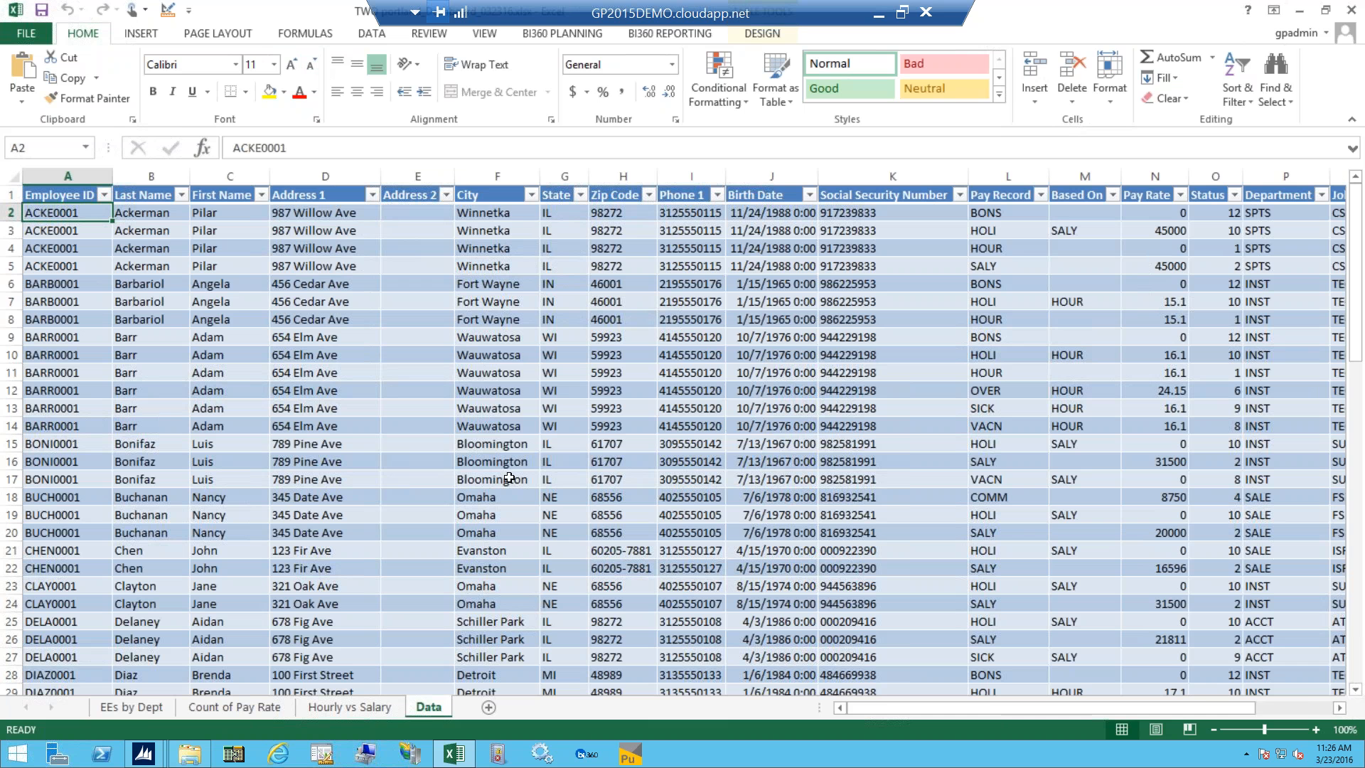
pyautogui.click(142, 708)
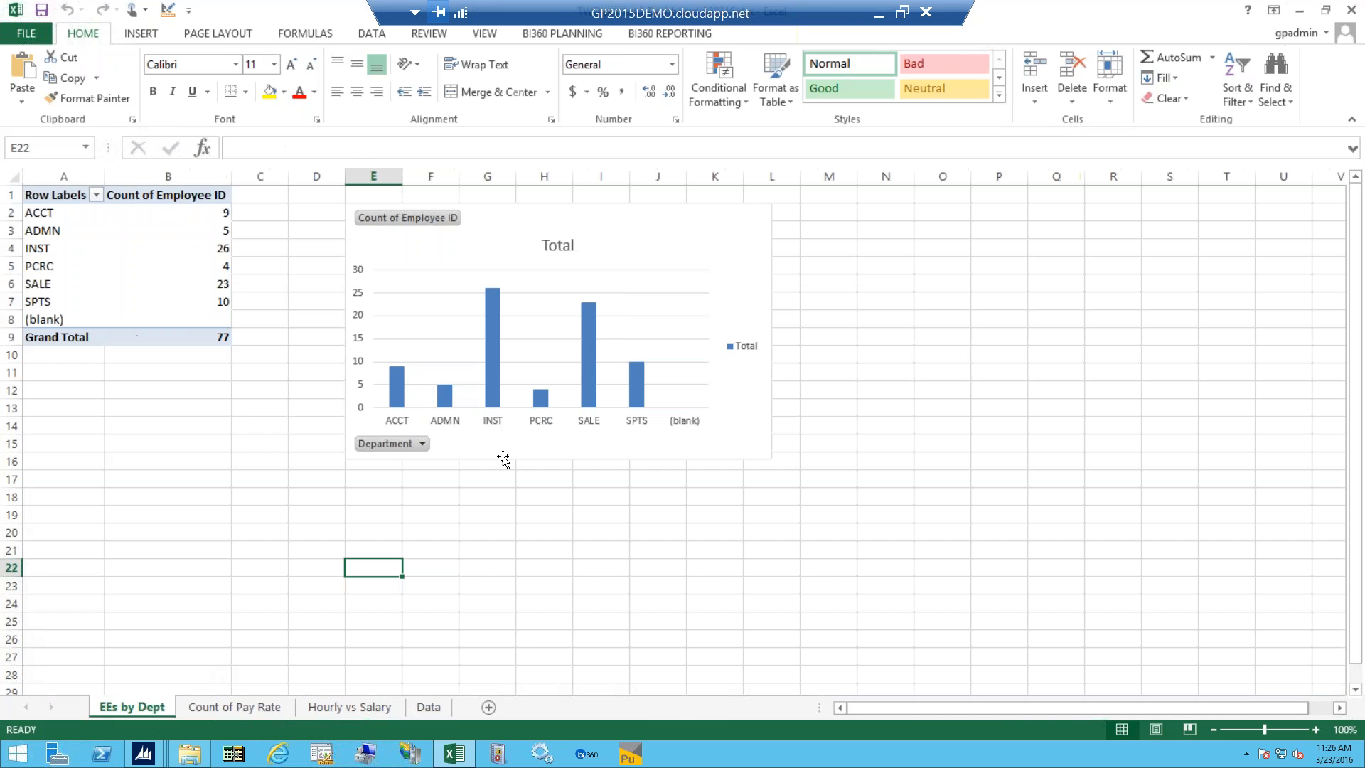
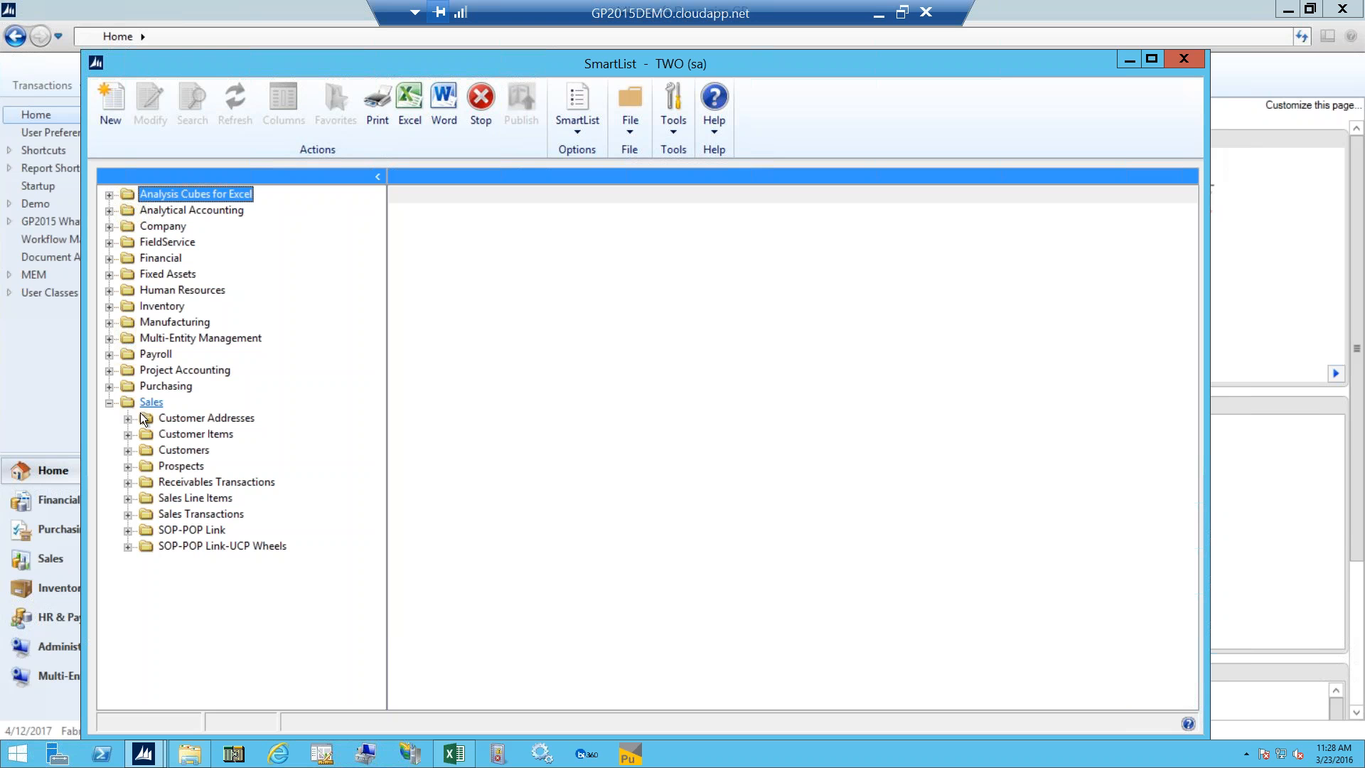
# Step: Display the Customers list in the Sales series of SmartList and create a new list from it named Customers2
pyautogui.click(186, 452)
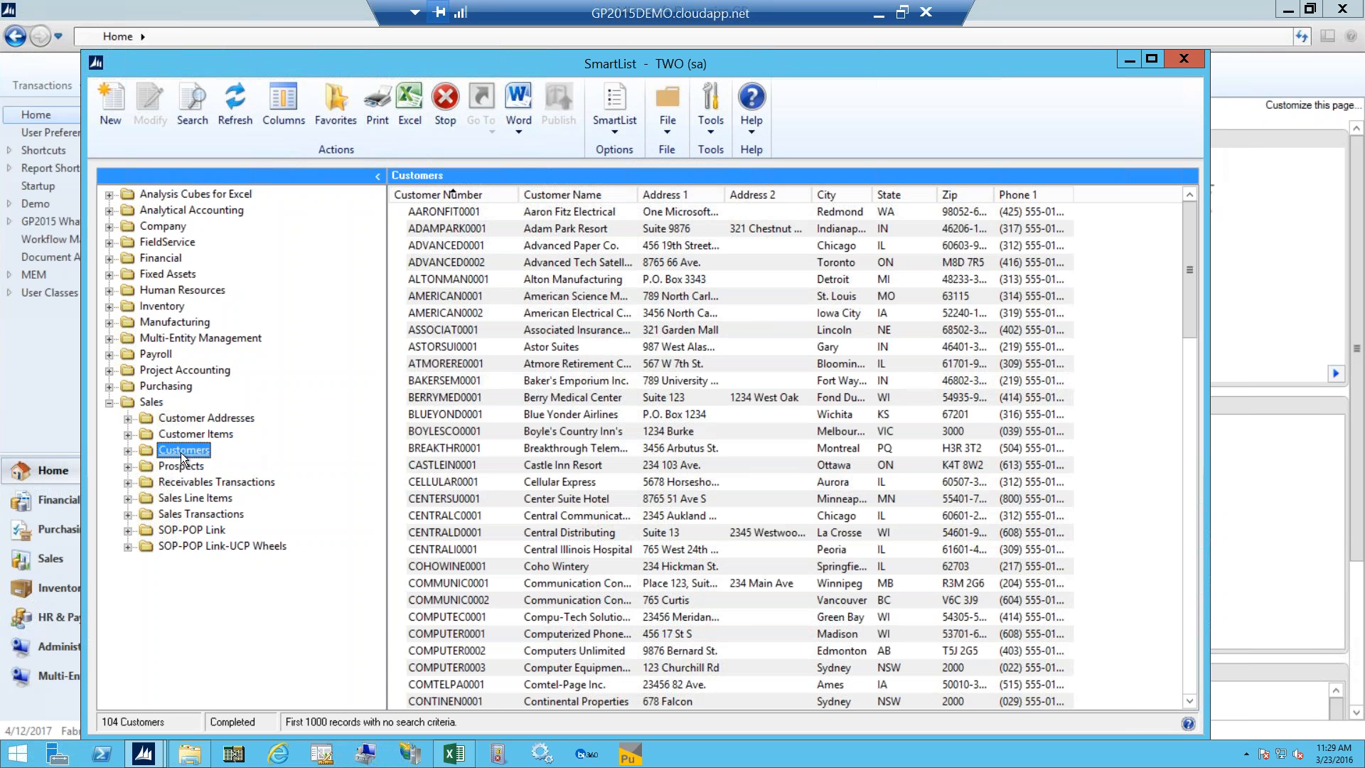
pyautogui.click(110, 110)
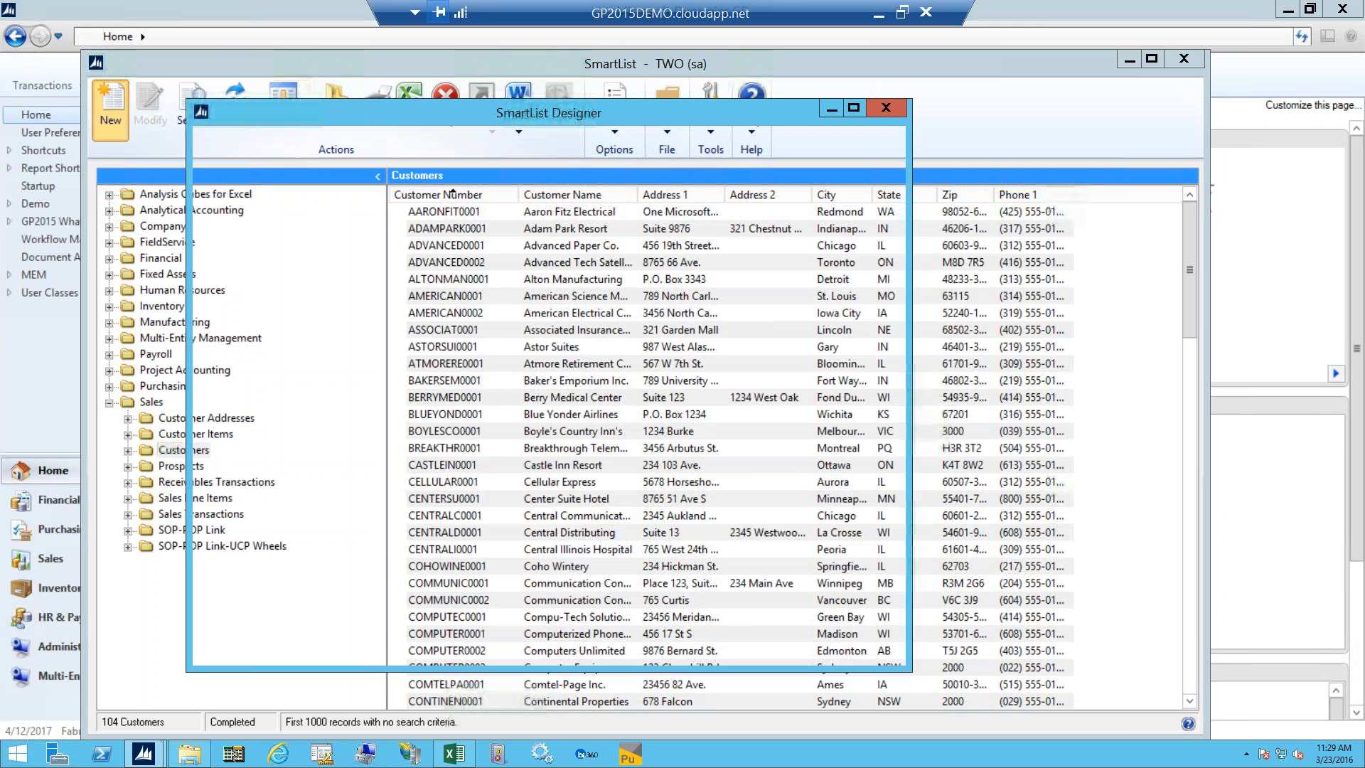
pyautogui.write('Customers2')
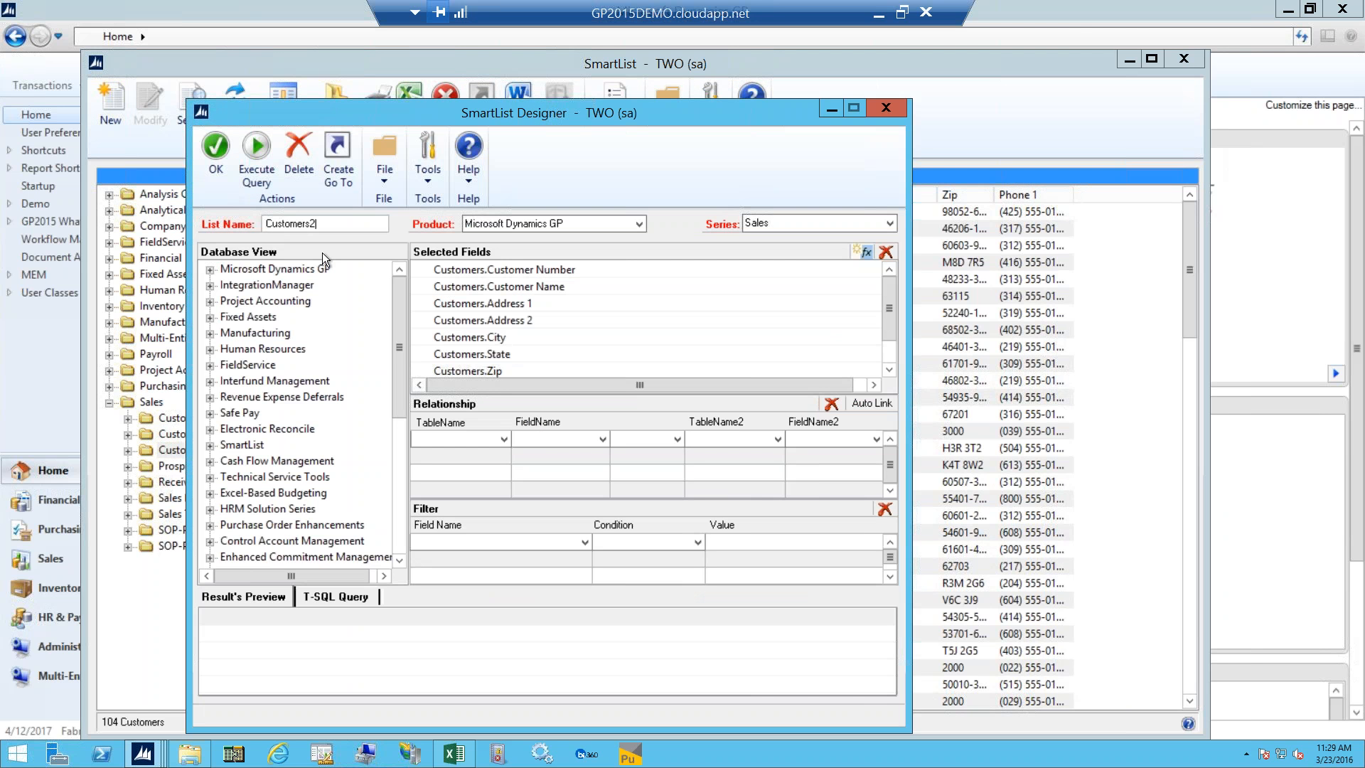
pyautogui.press('Tab')
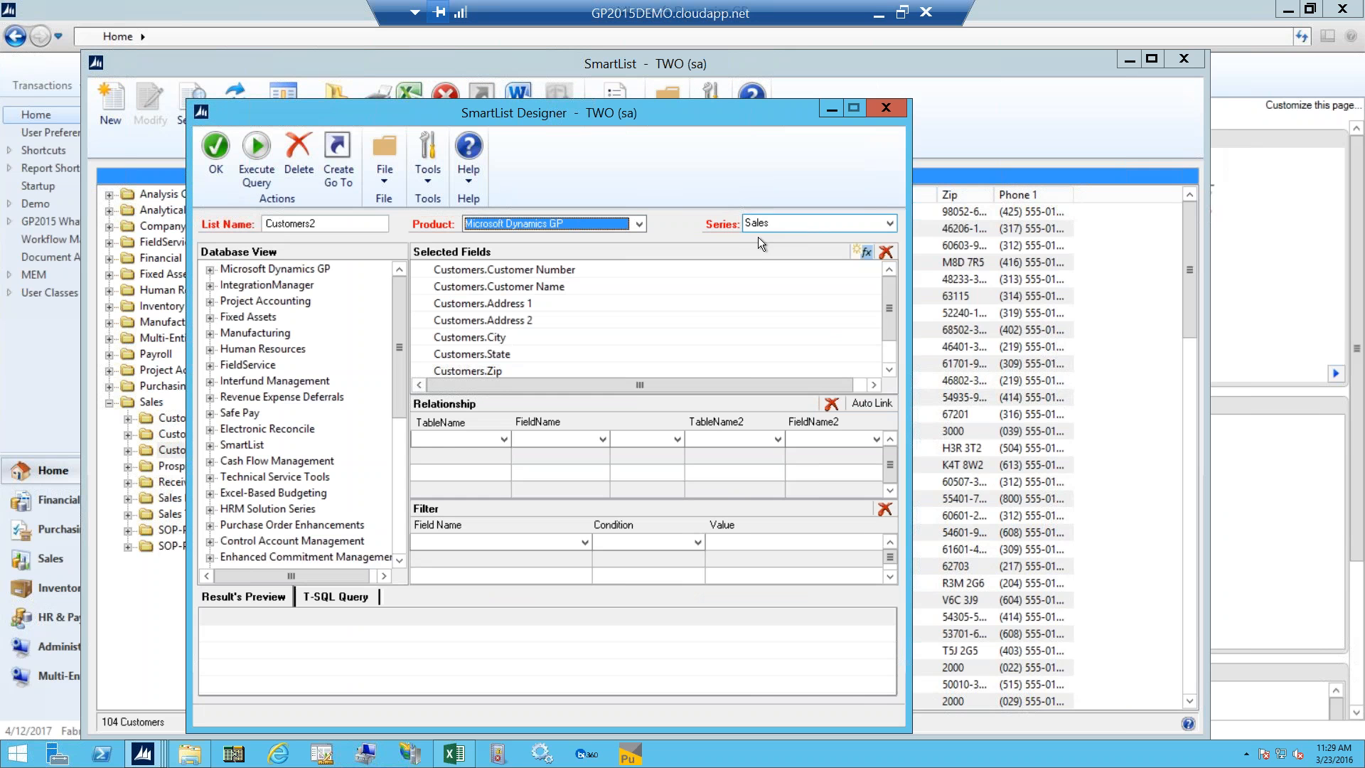
# Step: Browse the Microsoft Dynamics GP Sales tables and expand RM Statements E-mail Addresses to show its fields
pyautogui.click(209, 271)
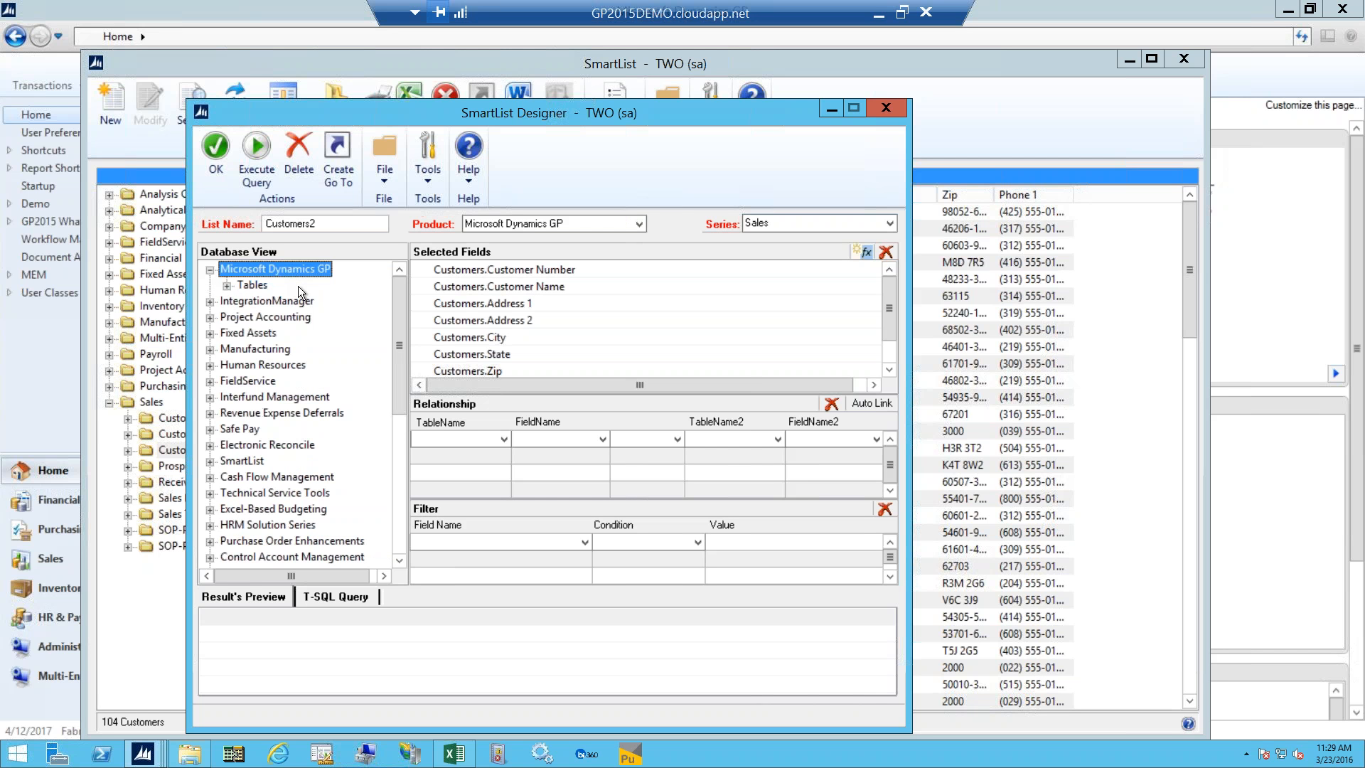
pyautogui.click(228, 285)
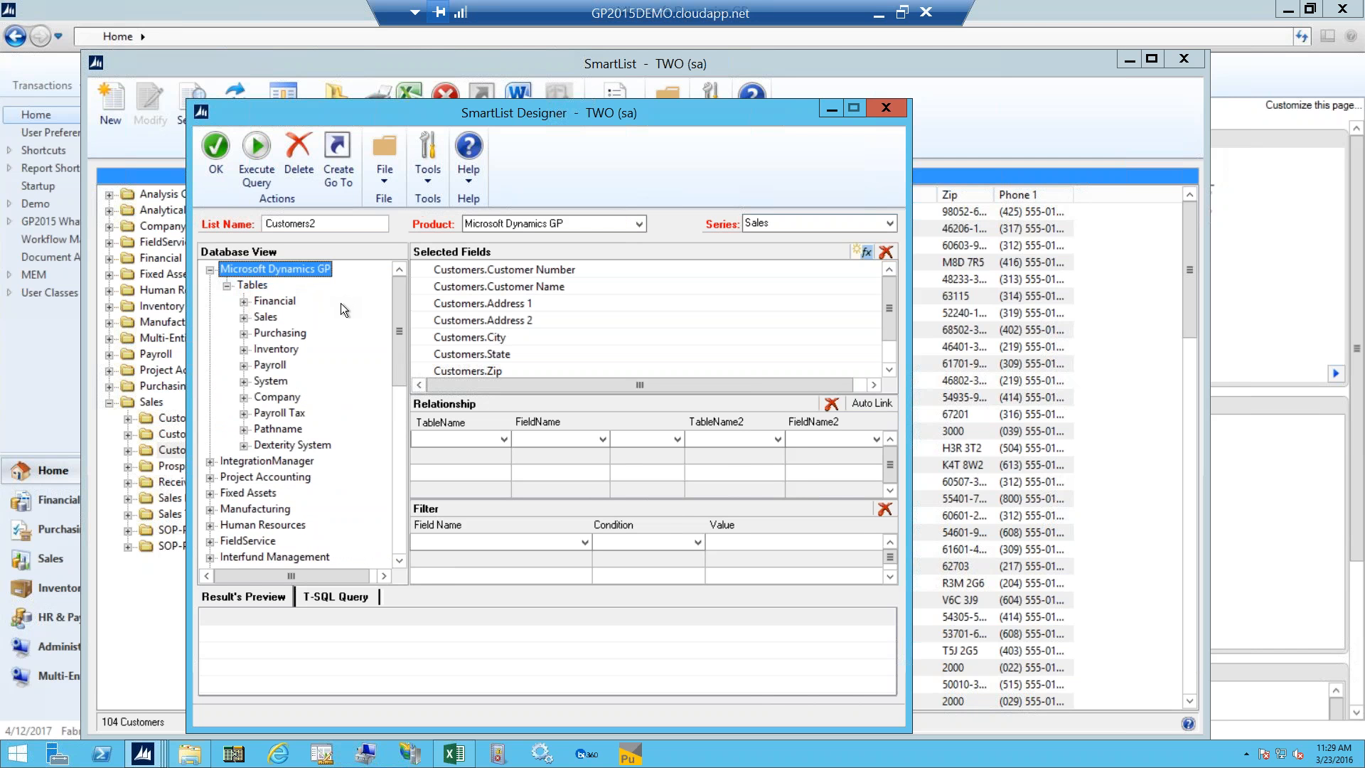
pyautogui.click(244, 317)
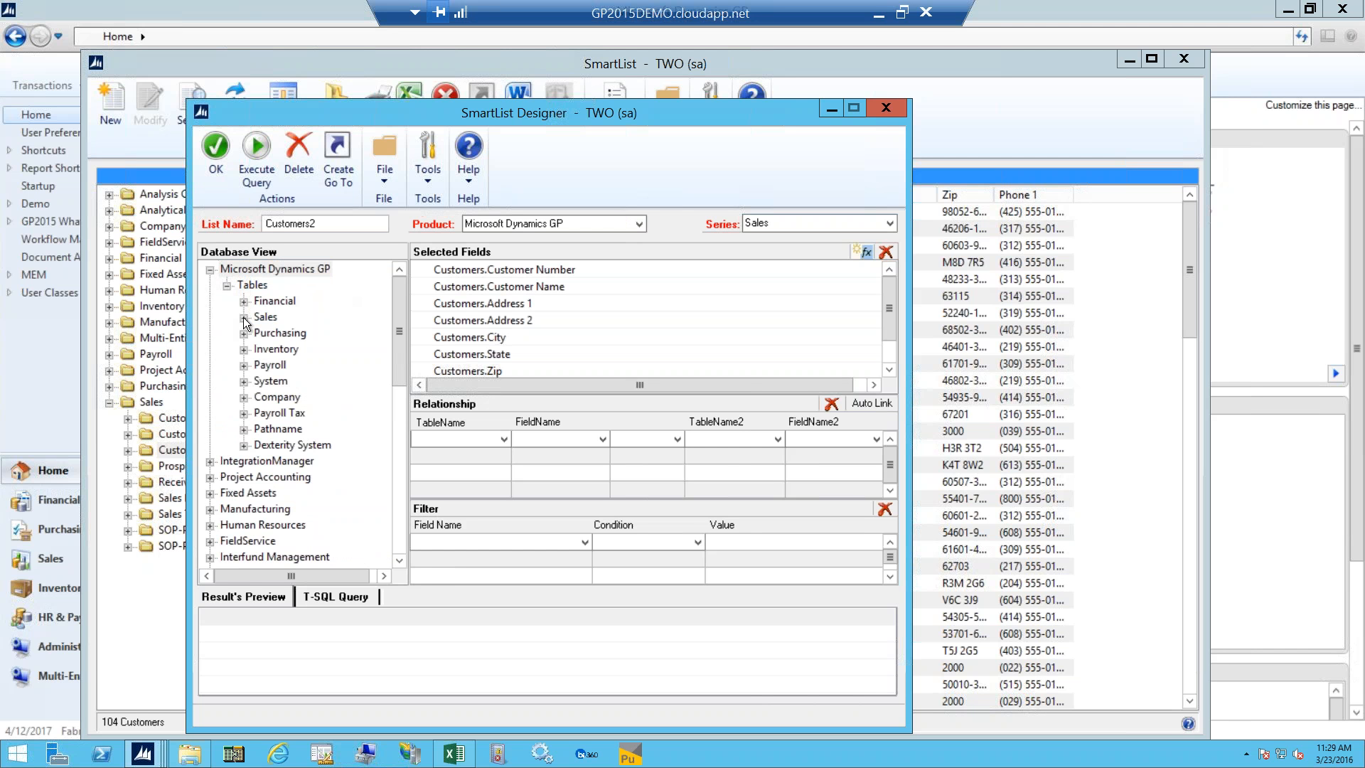
pyautogui.click(244, 318)
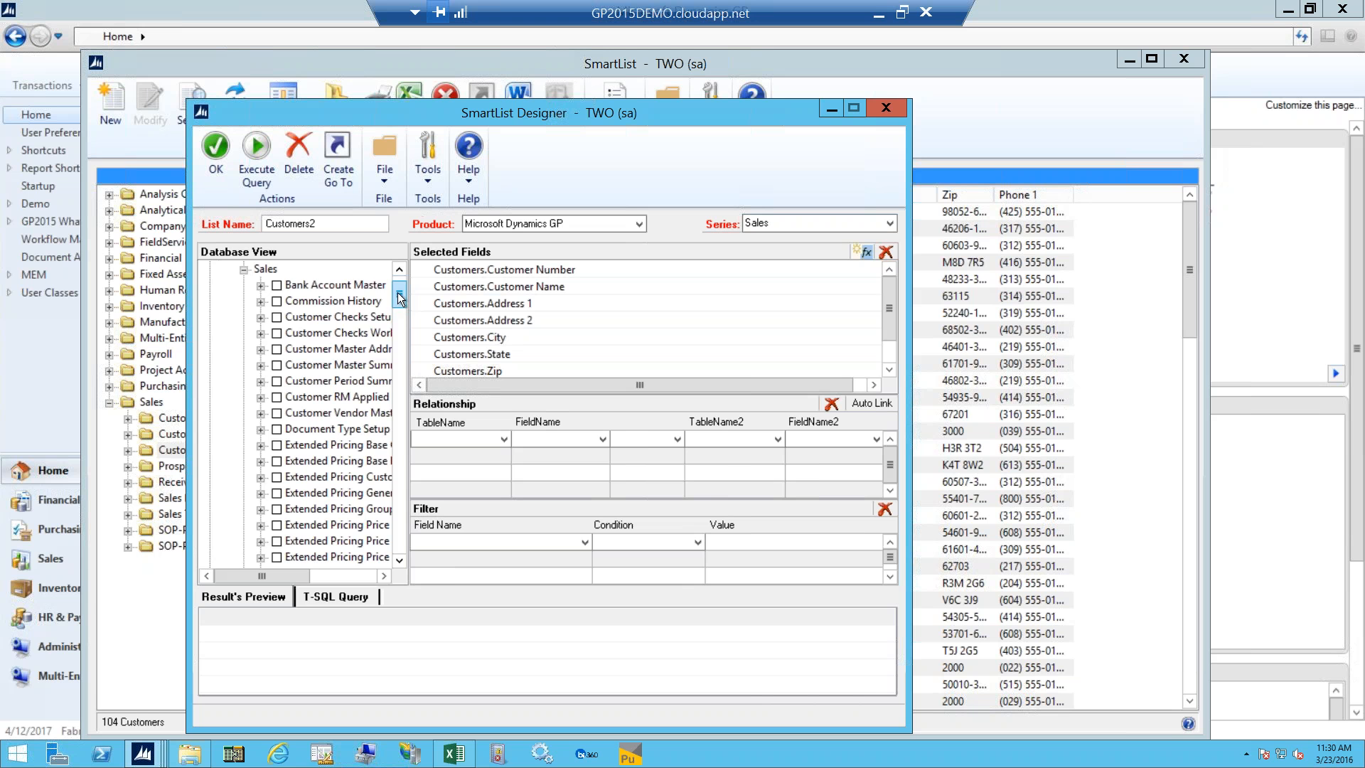
pyautogui.moveTo(400, 300); pyautogui.dragTo(403, 421)
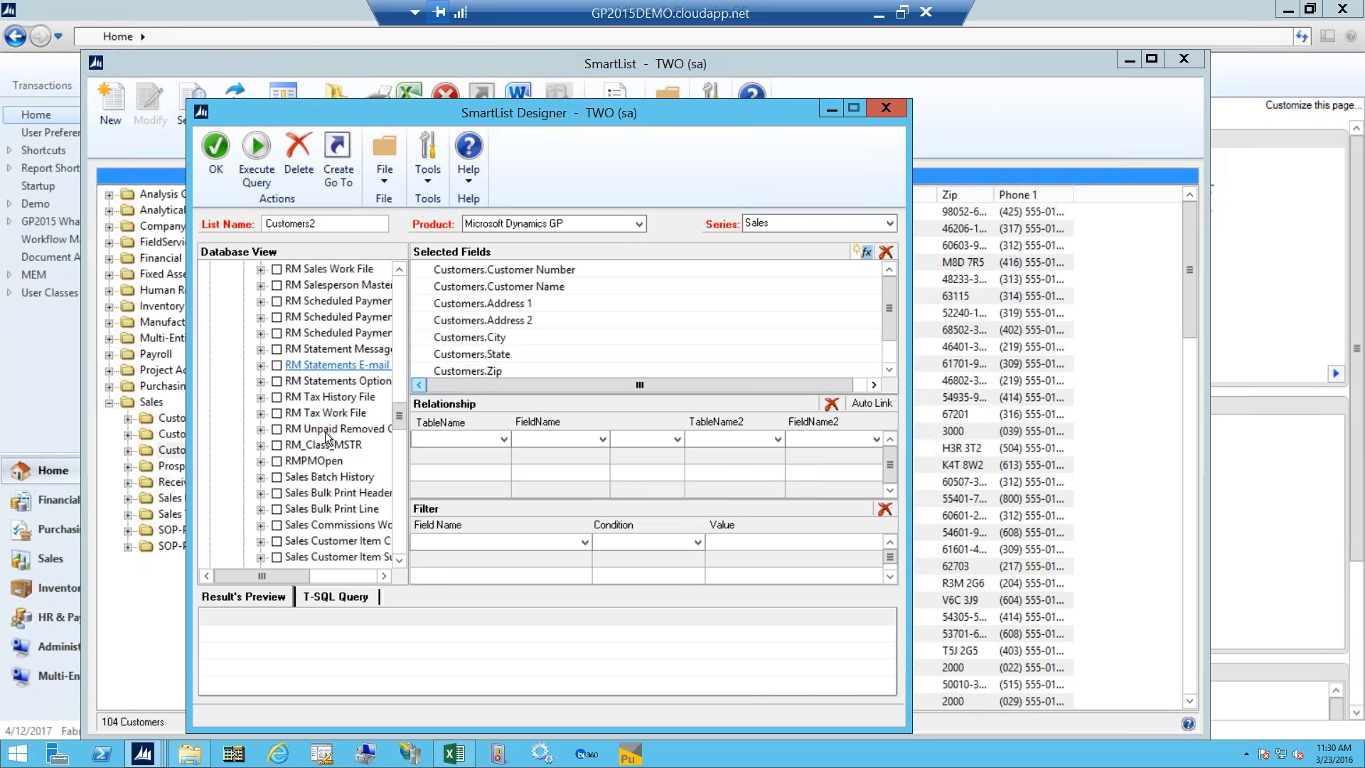
pyautogui.moveTo(279, 576); pyautogui.dragTo(317, 559)
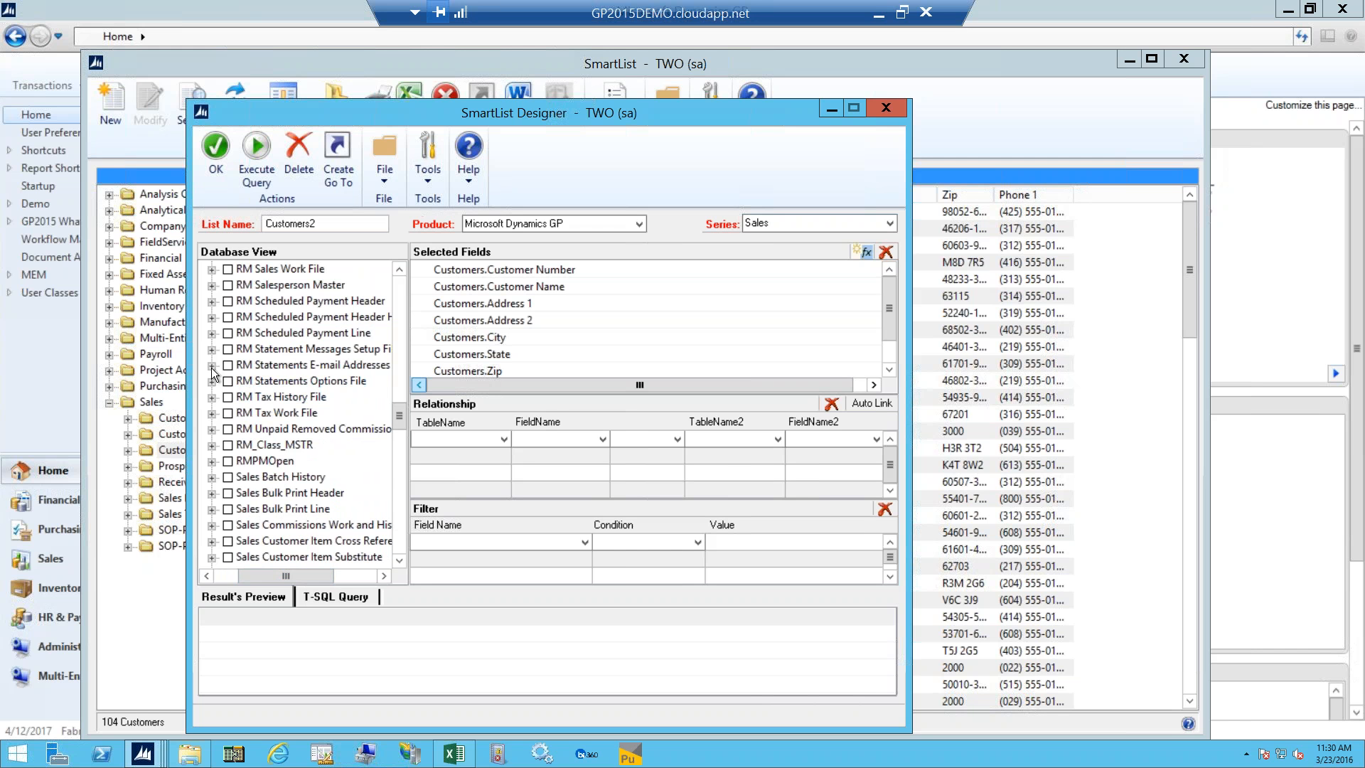
pyautogui.click(212, 366)
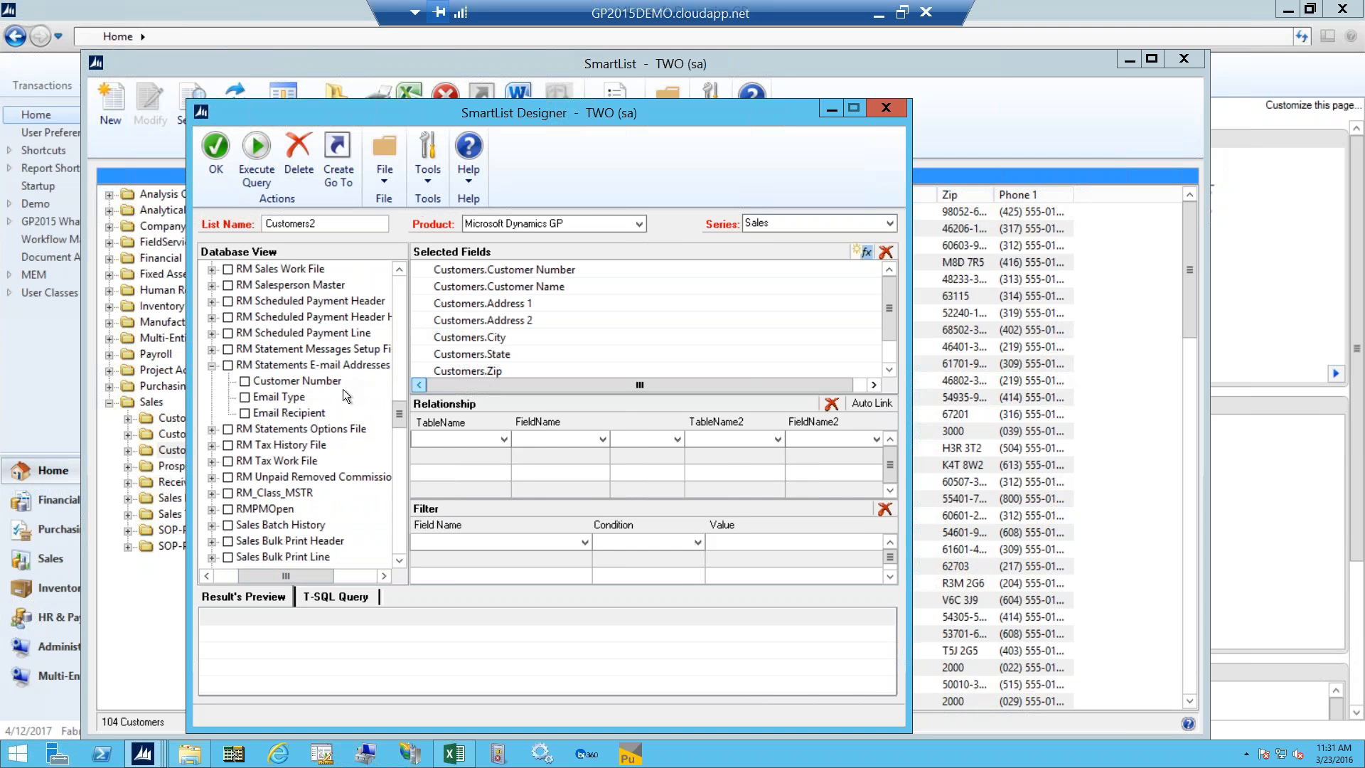
# Step: Try to execute the query with the unlinked RM Statements E-mail Addresses table, and rerun it with that table removed
pyautogui.click(228, 366)
pyautogui.click(255, 158)
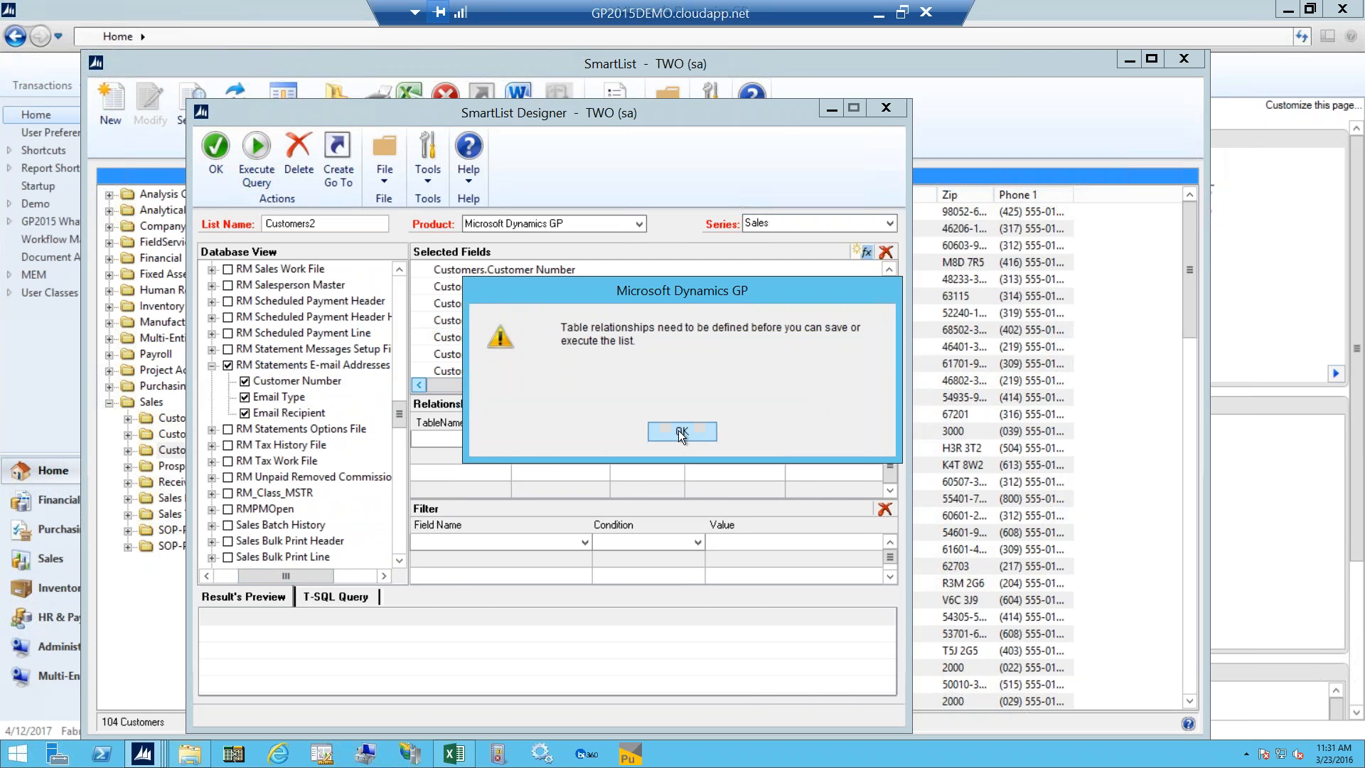
pyautogui.press('Return')
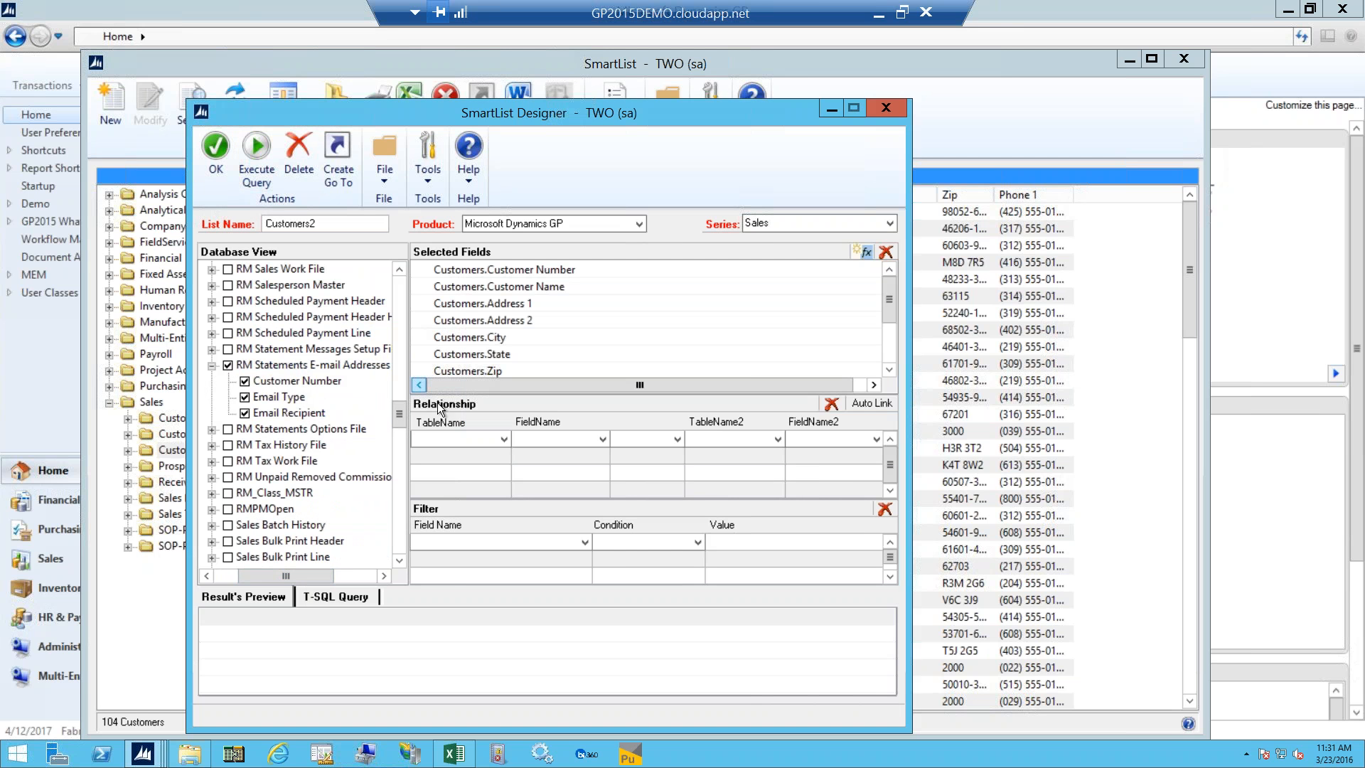
pyautogui.click(228, 365)
pyautogui.click(256, 157)
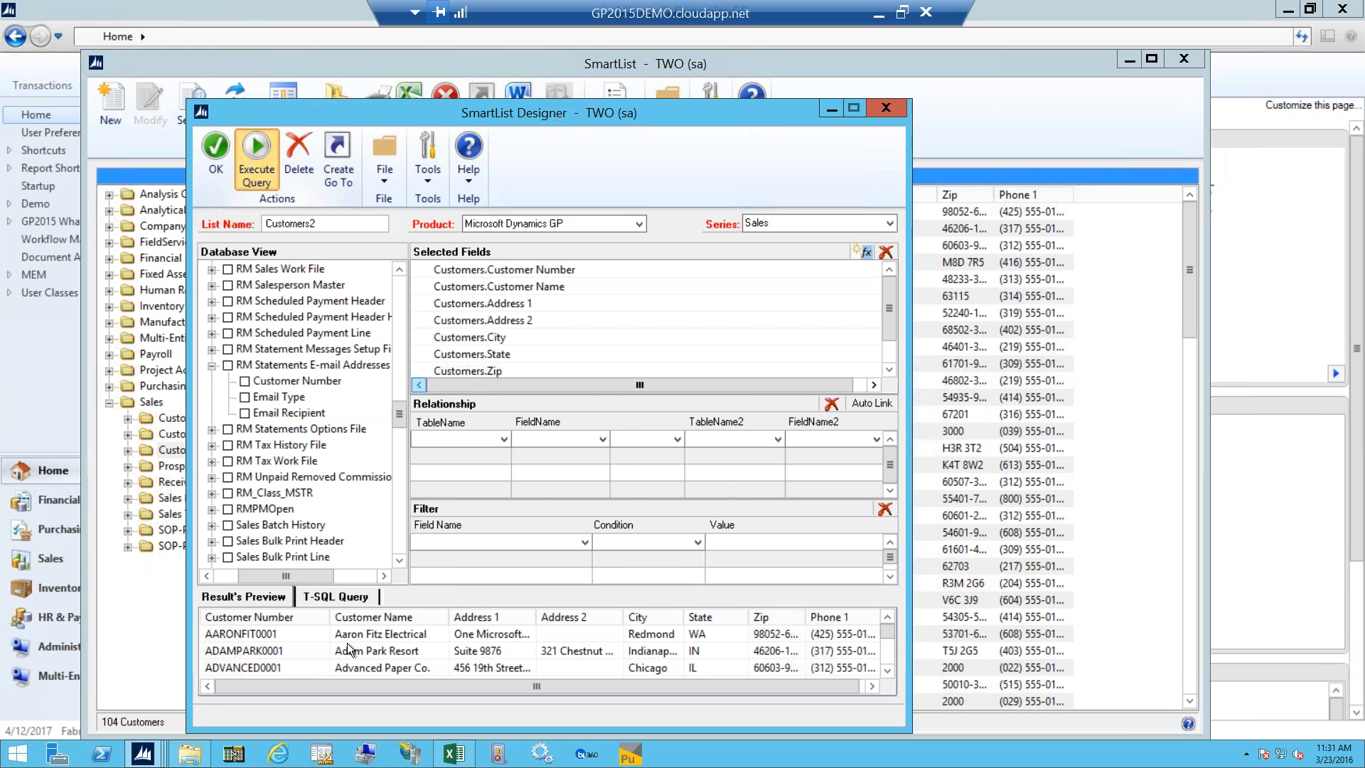
# Step: Add all RM Statements E-mail Addresses fields and relate Customers to that table with a Left Join on Customer Number
pyautogui.click(228, 366)
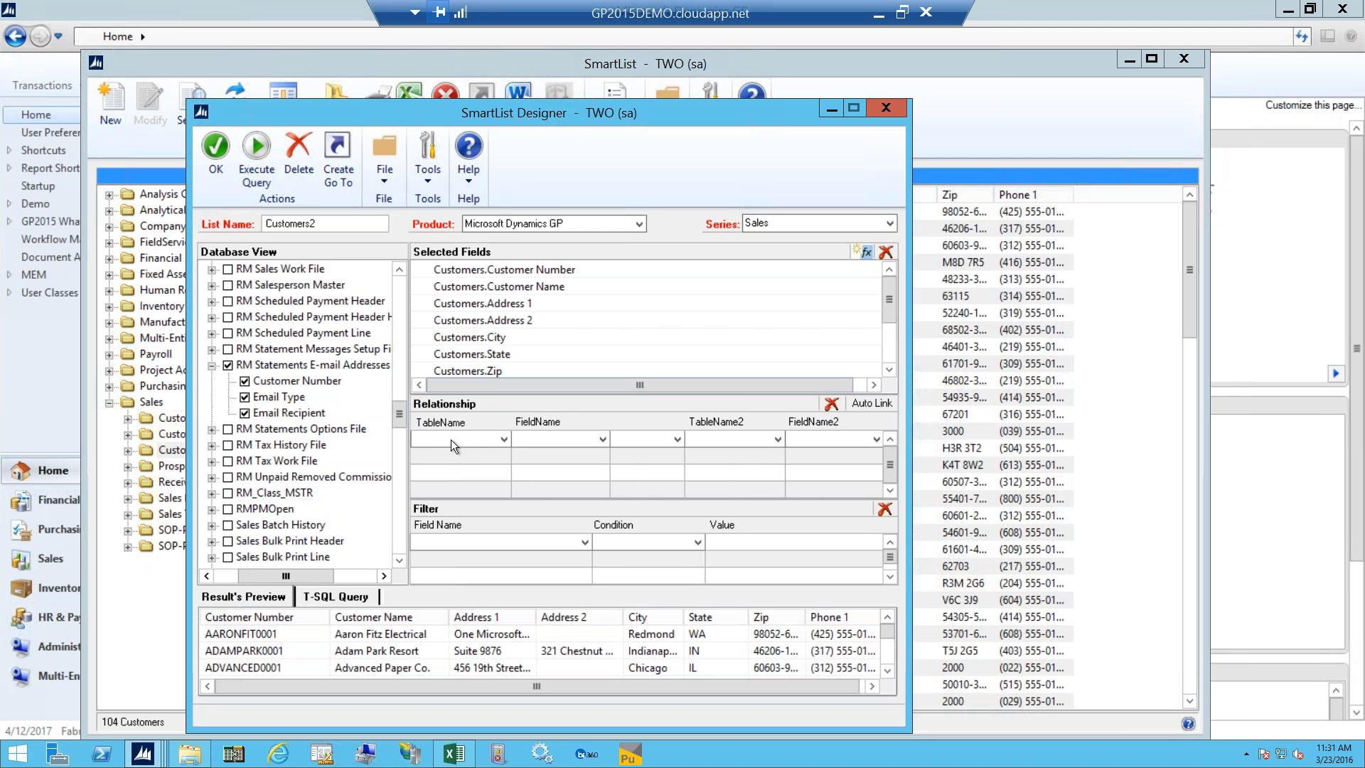
pyautogui.click(503, 438)
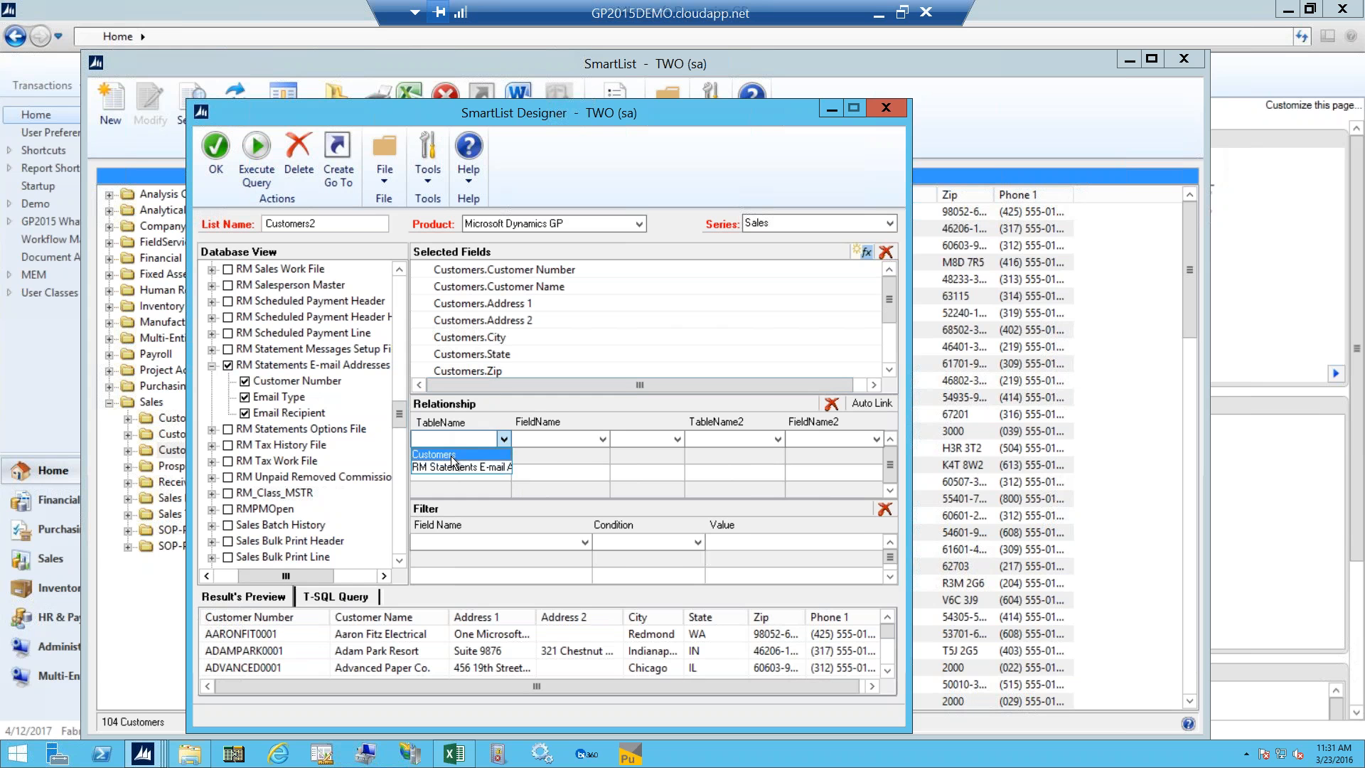
pyautogui.click(452, 455)
pyautogui.click(600, 438)
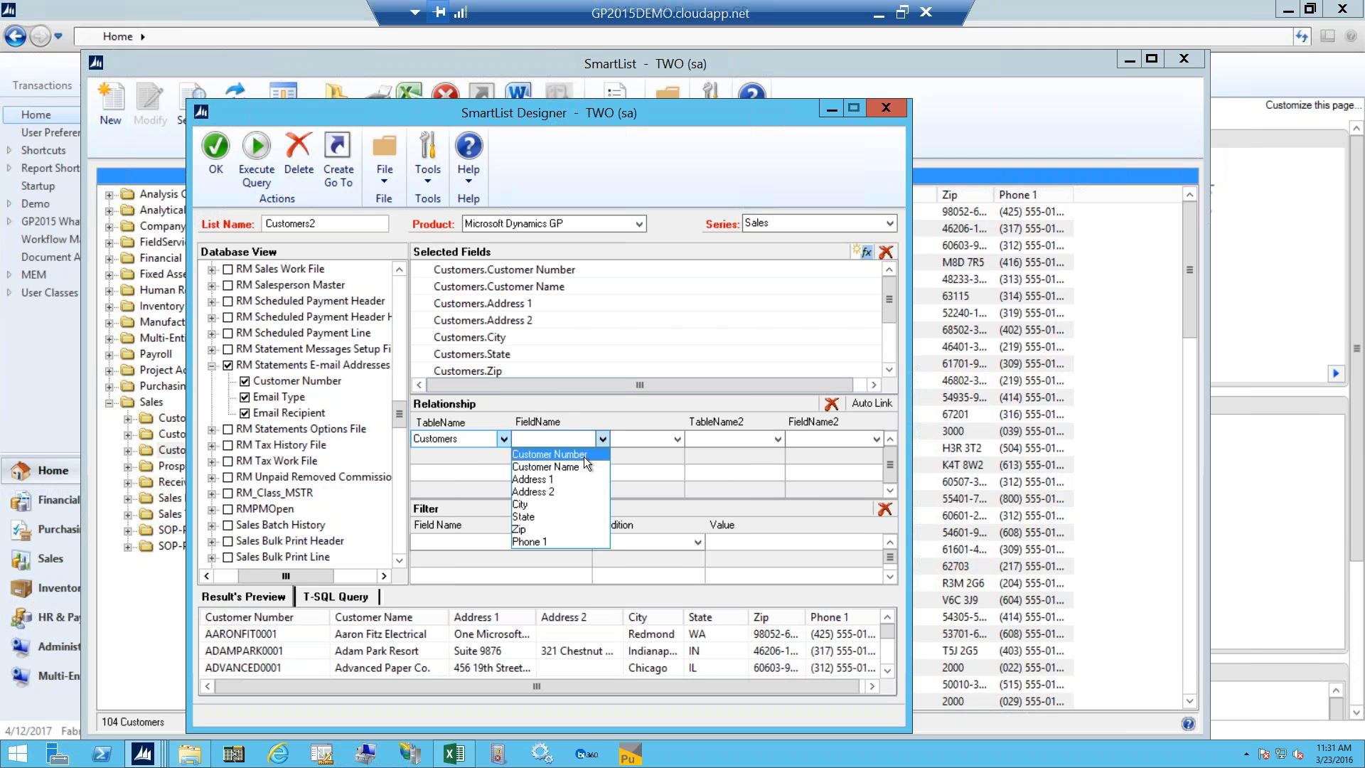
pyautogui.click(583, 454)
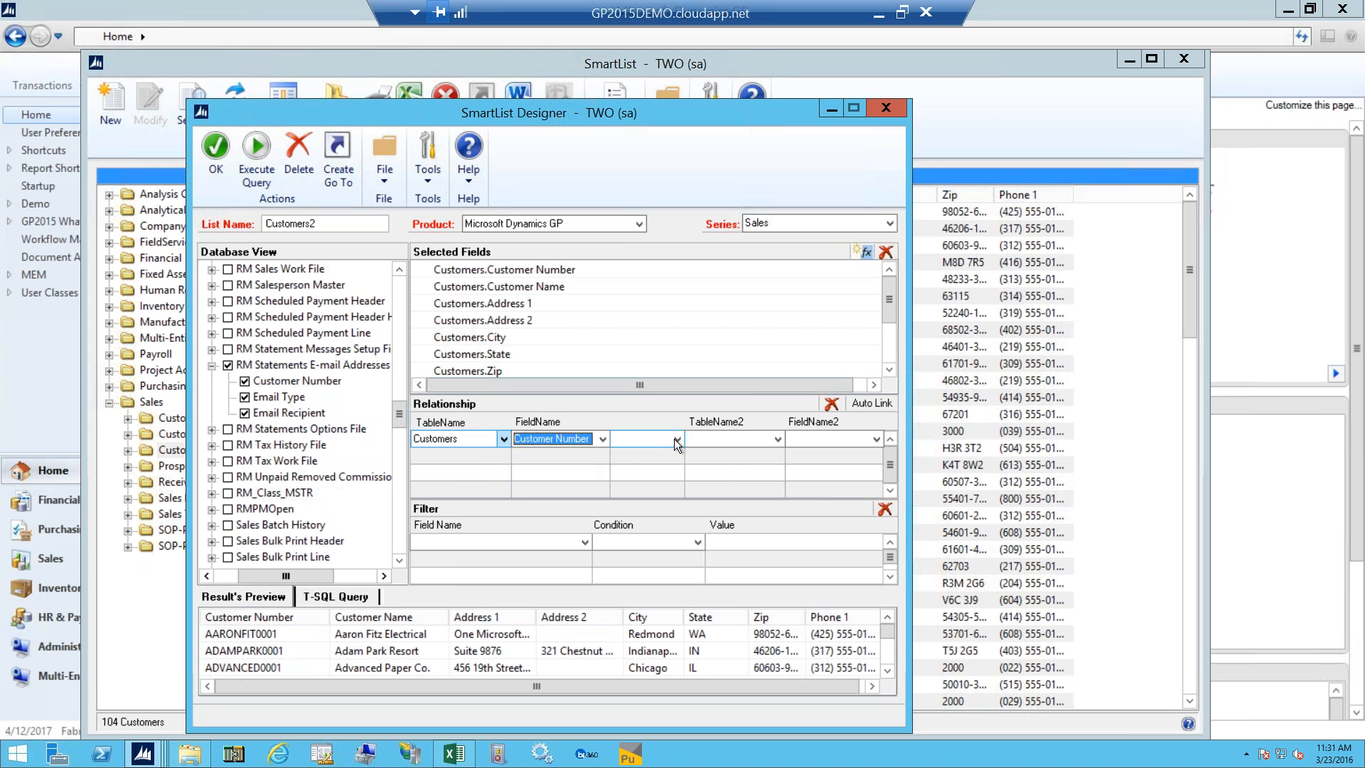
pyautogui.click(677, 439)
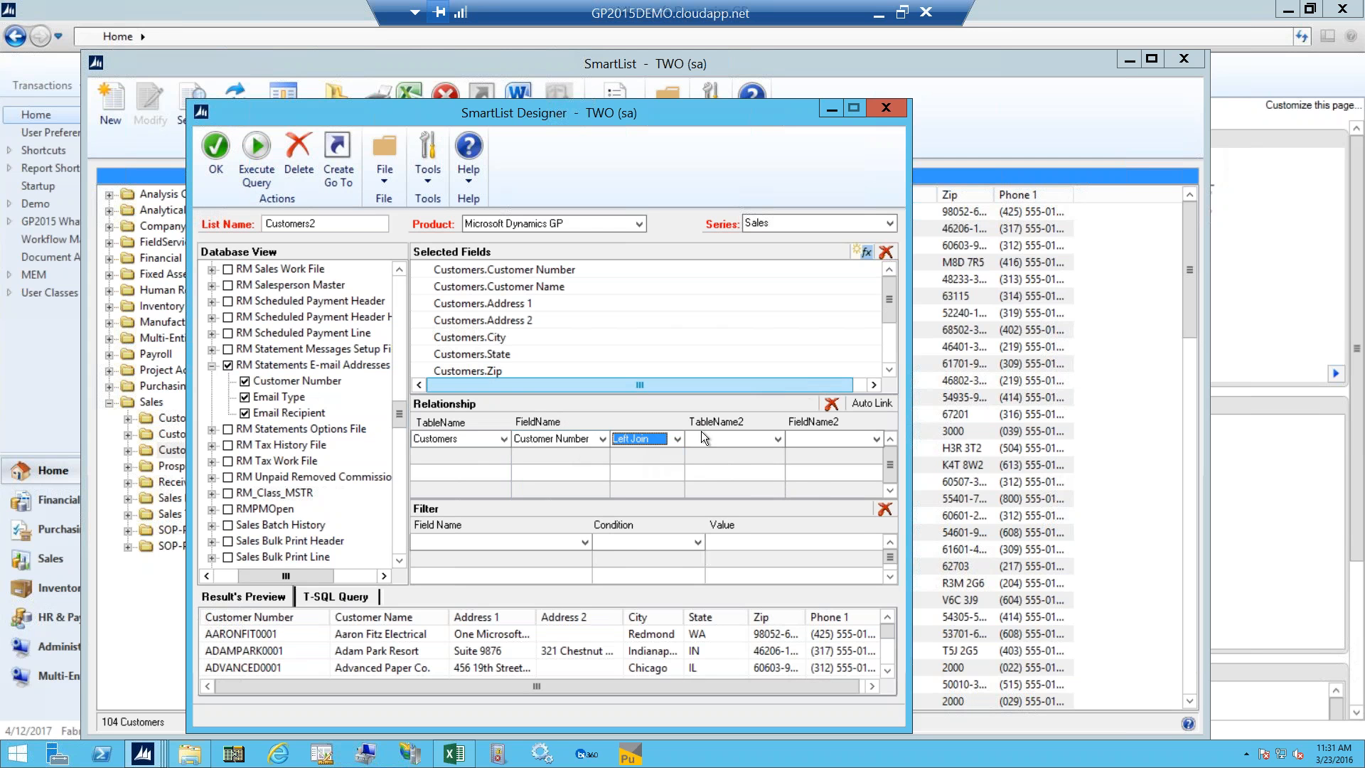
pyautogui.click(778, 438)
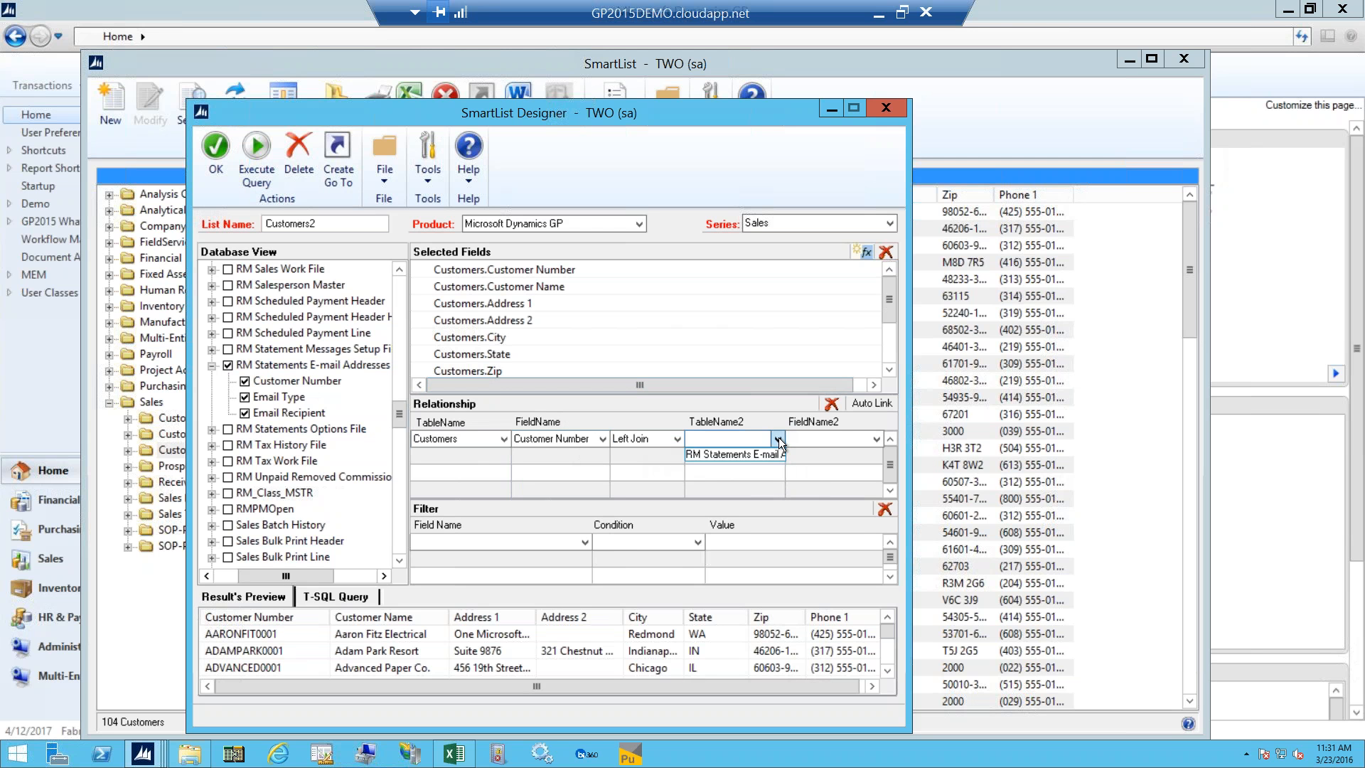
pyautogui.click(723, 456)
pyautogui.click(875, 441)
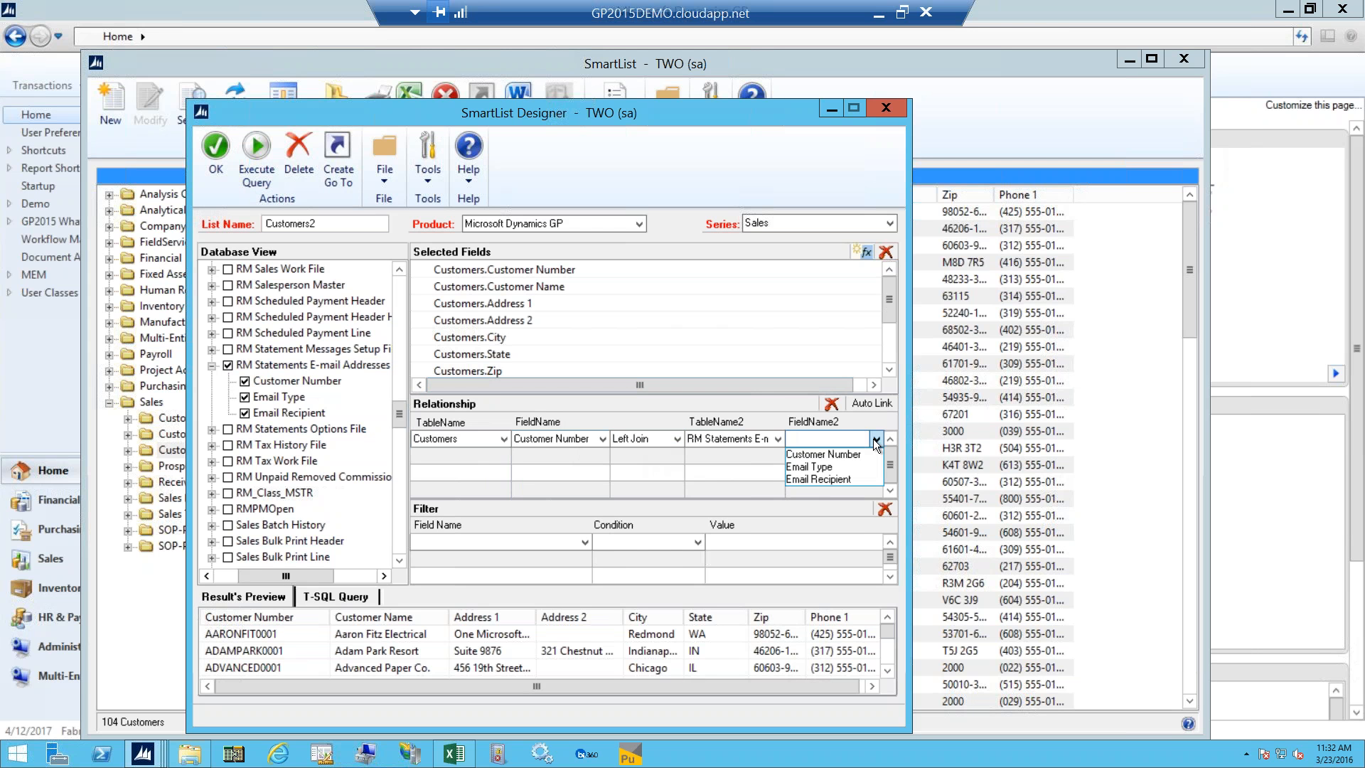
pyautogui.click(859, 455)
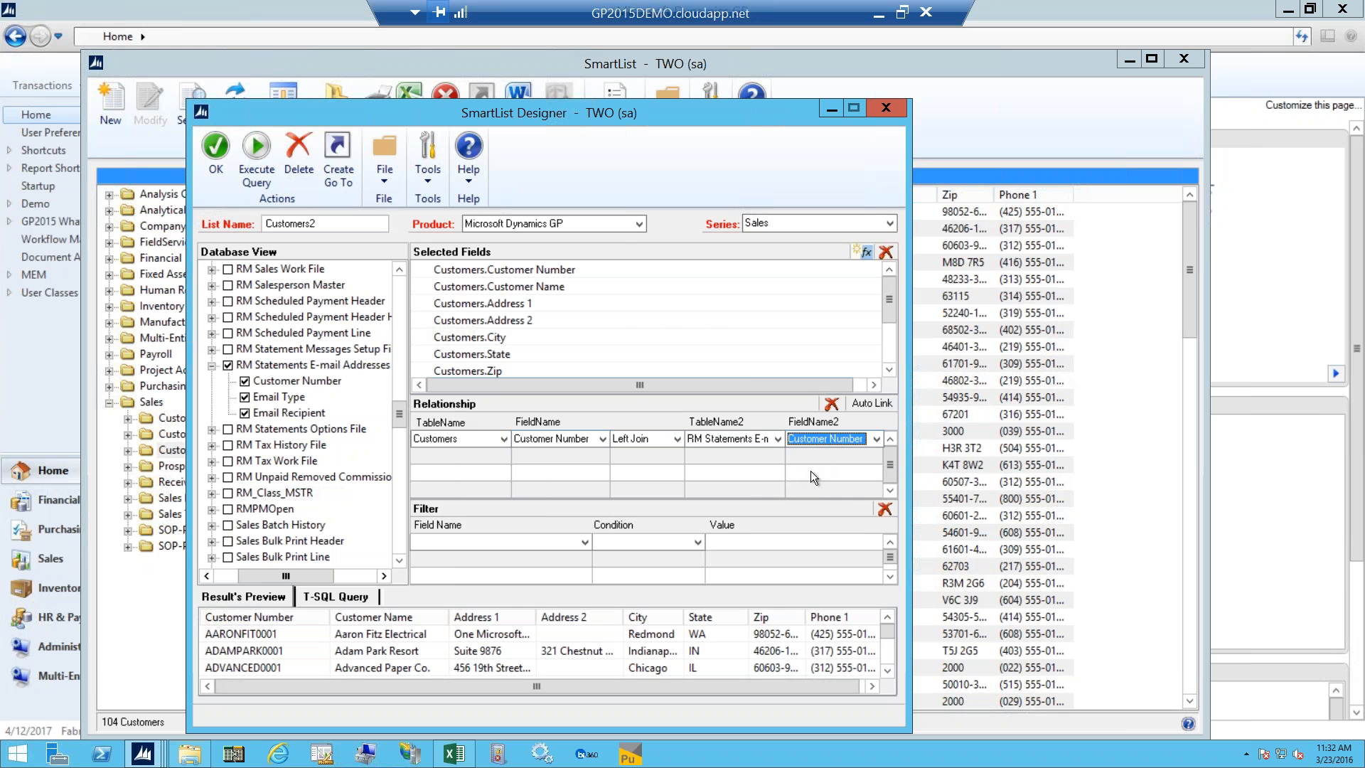
# Step: Execute the joined query, check the e-mail columns in the results preview, and open the Go To settings for Customers2
pyautogui.click(258, 165)
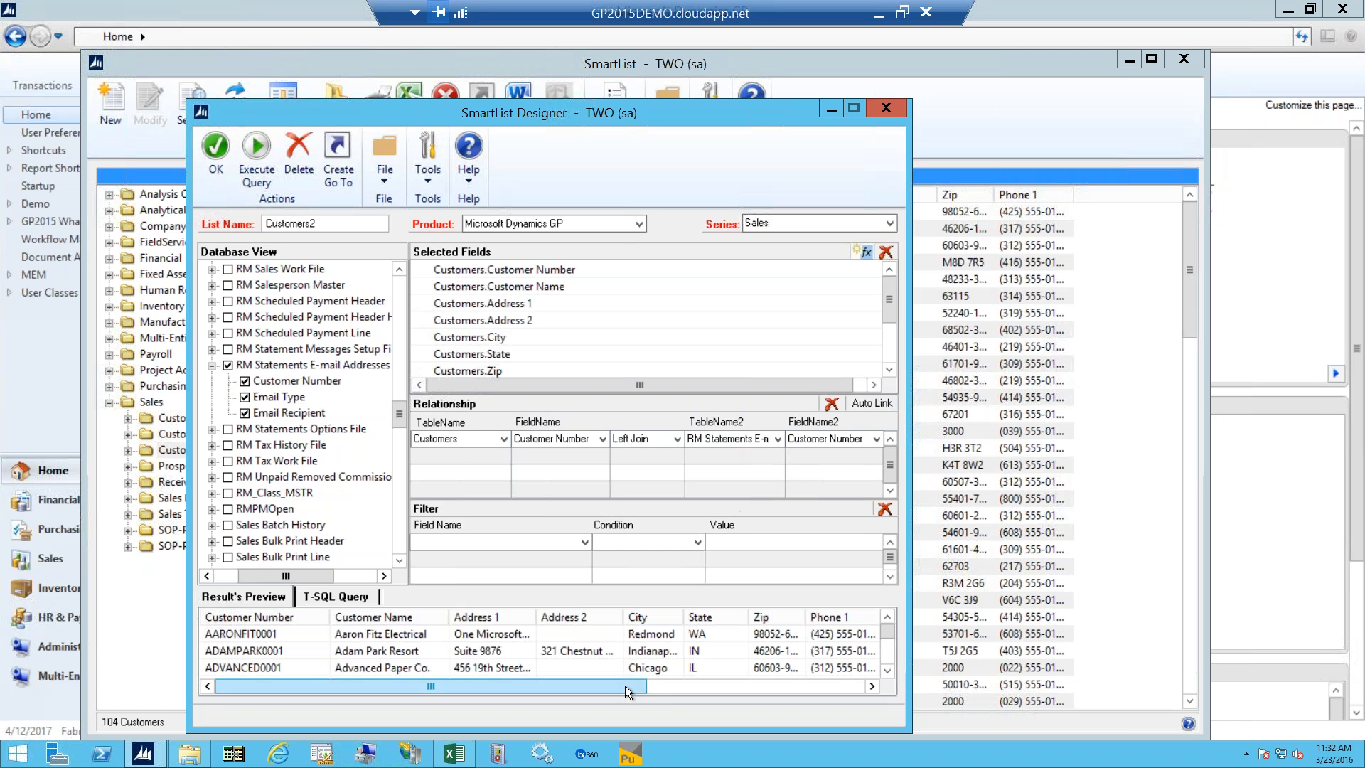
pyautogui.moveTo(651, 689); pyautogui.dragTo(869, 689)
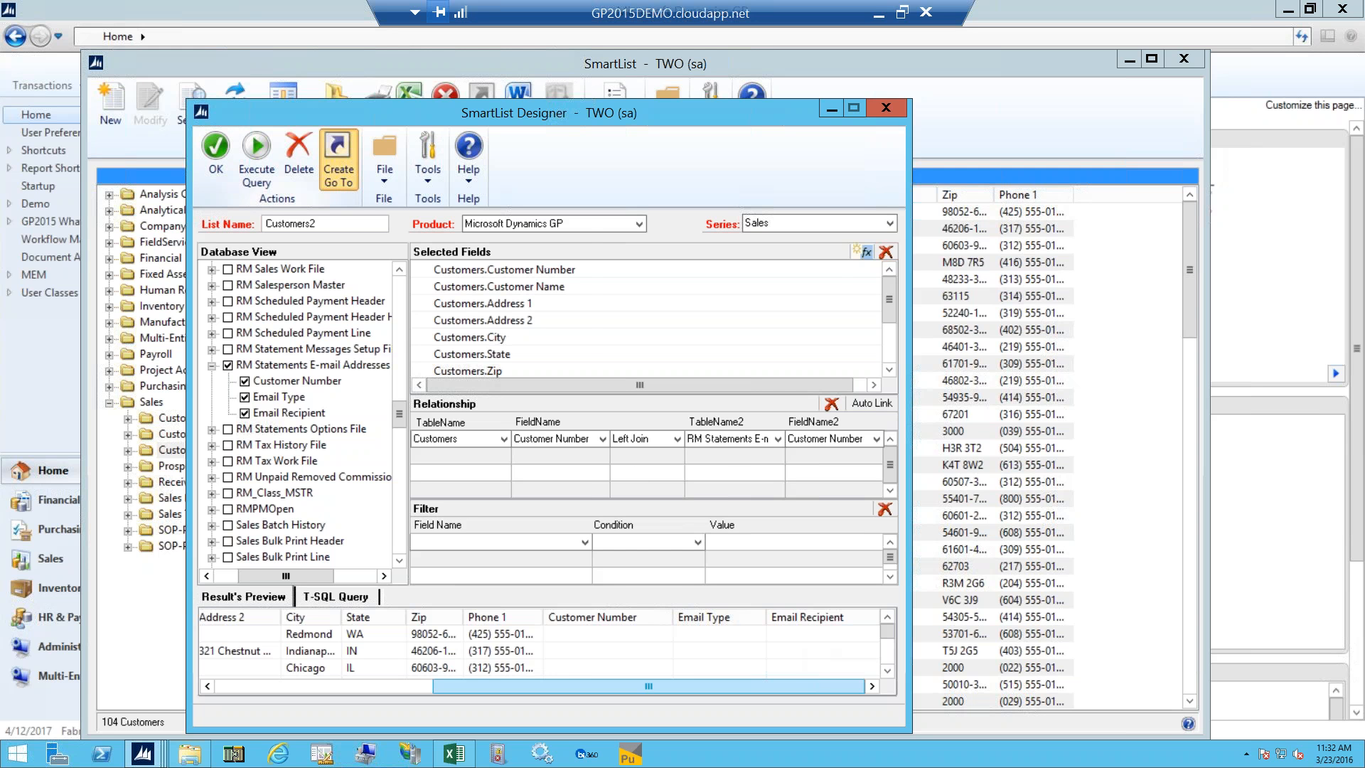
pyautogui.click(339, 158)
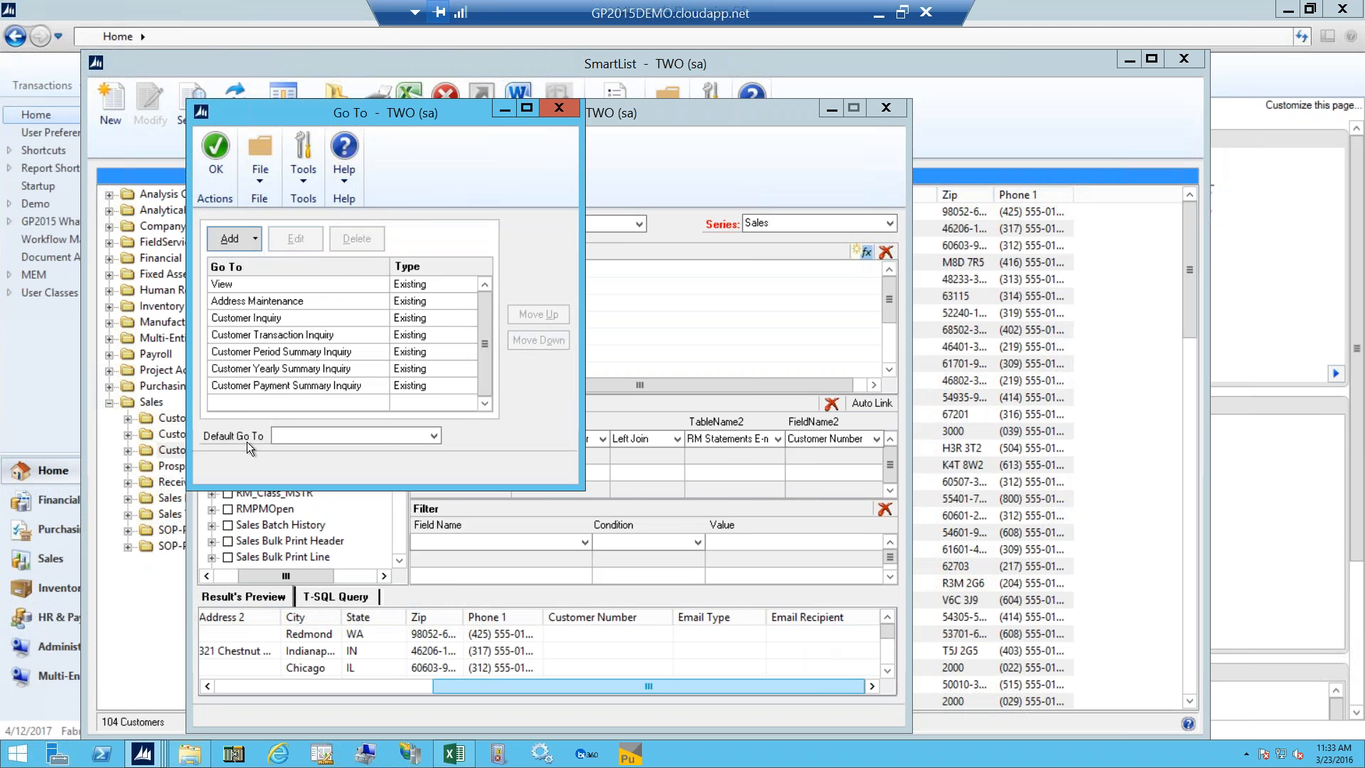
# Step: Check the Default Go To choices and the Customer Inquiry entry for Customers2, and accept the Go To settings
pyautogui.click(433, 435)
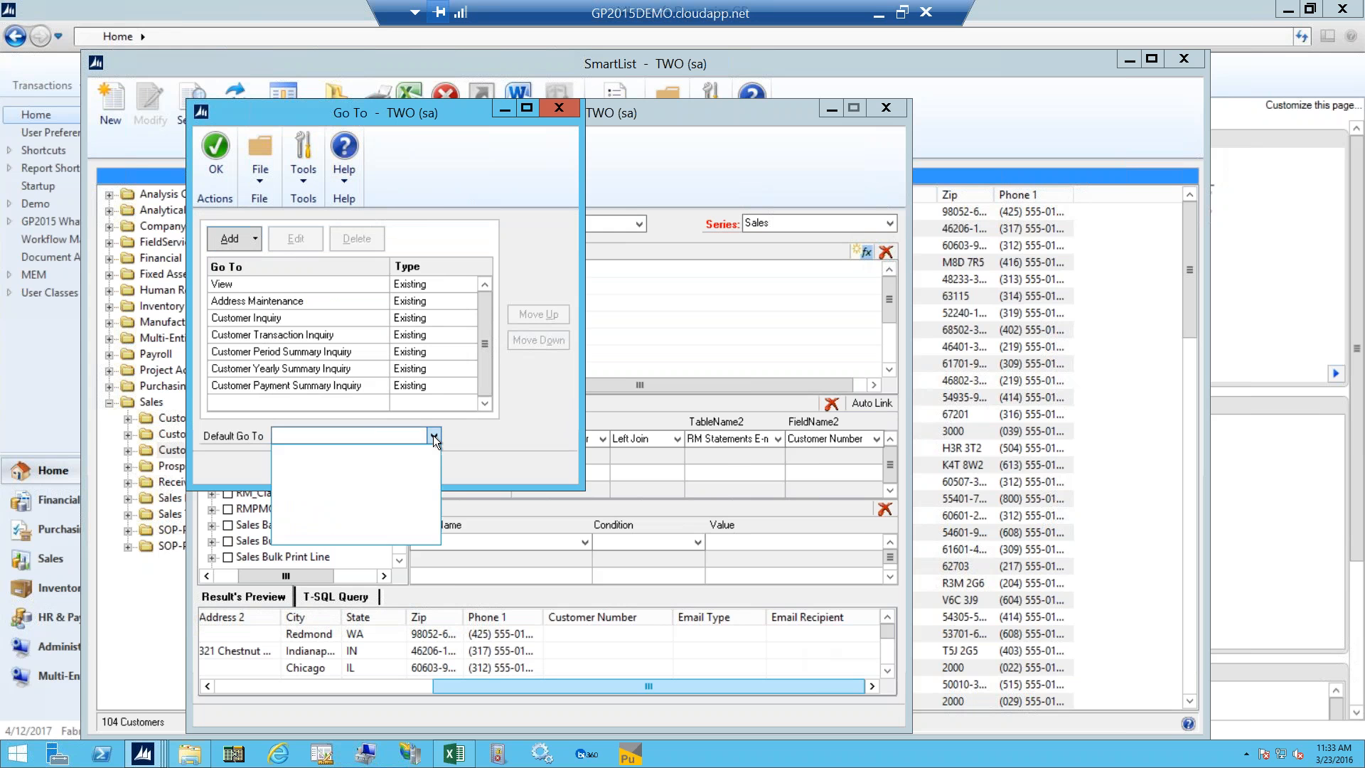
pyautogui.click(433, 435)
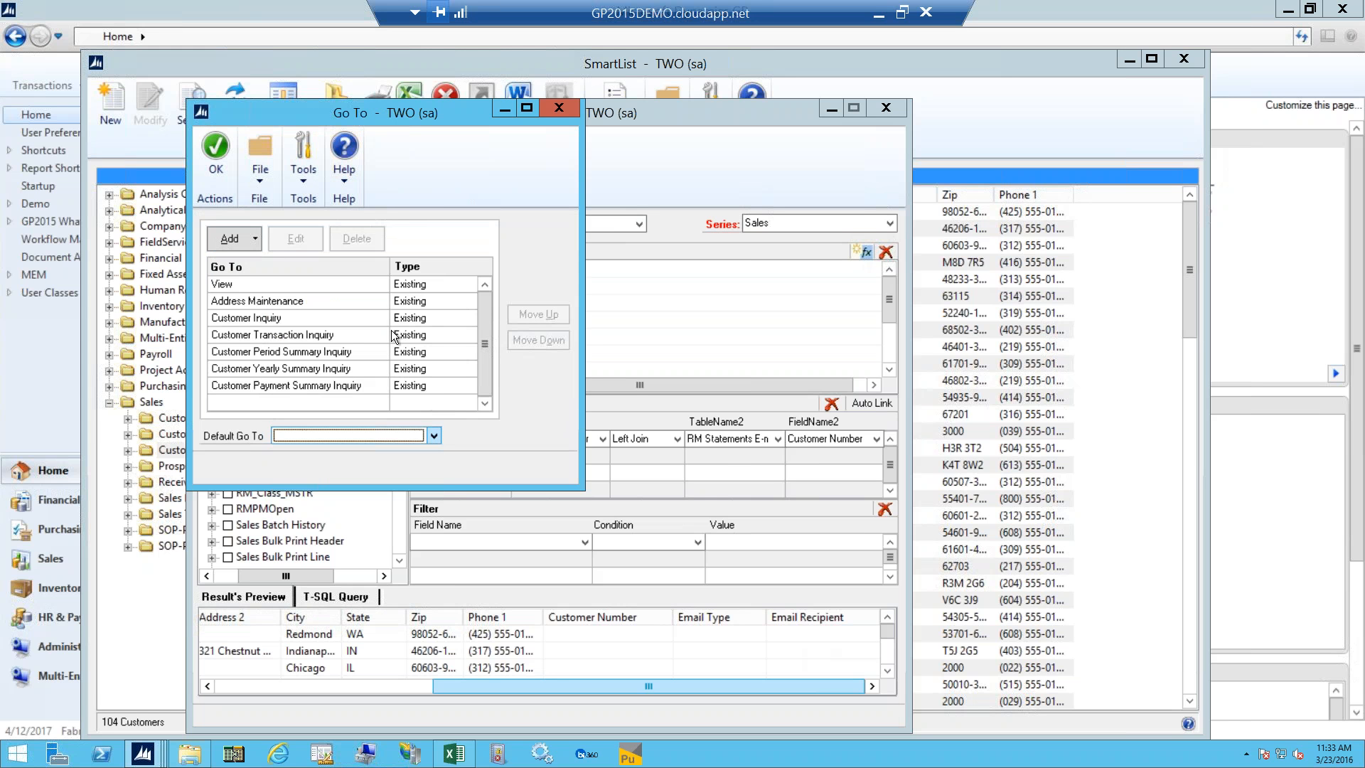
pyautogui.click(302, 319)
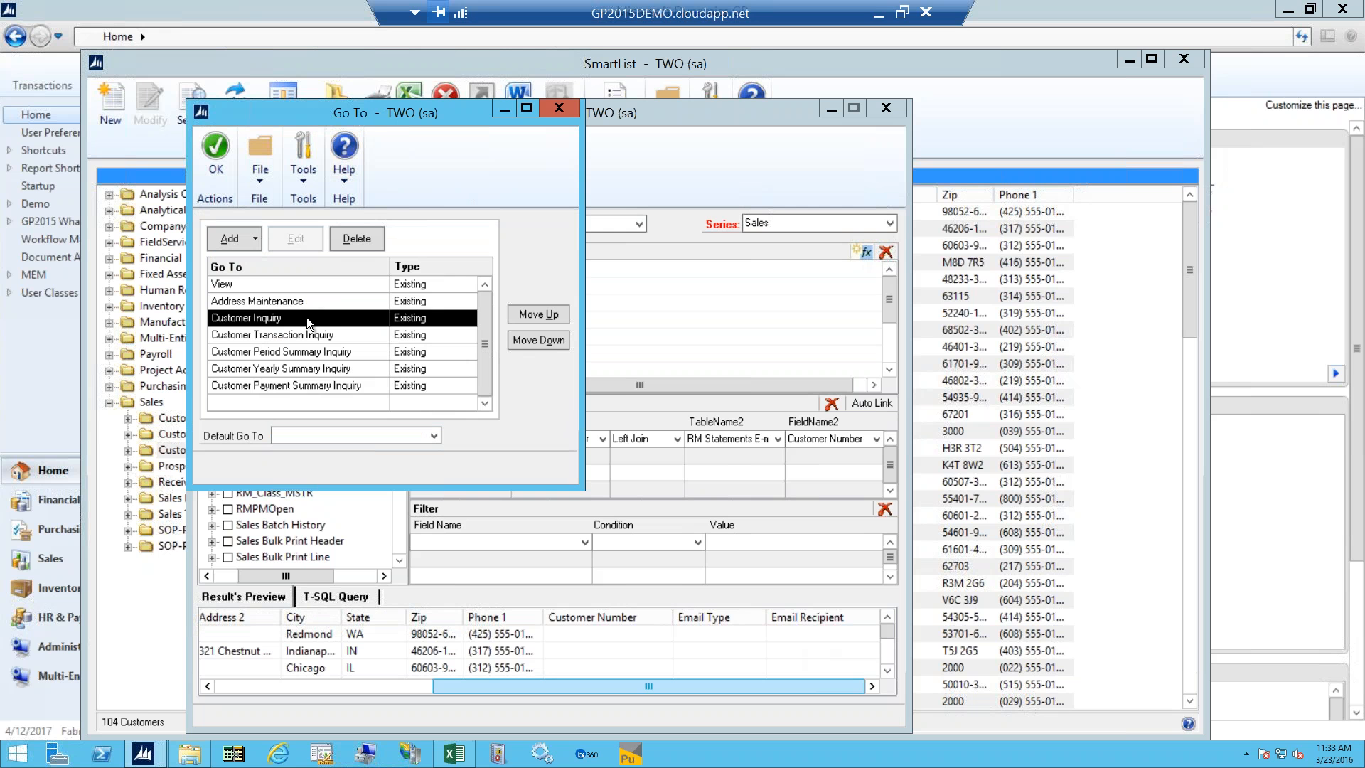
pyautogui.click(227, 165)
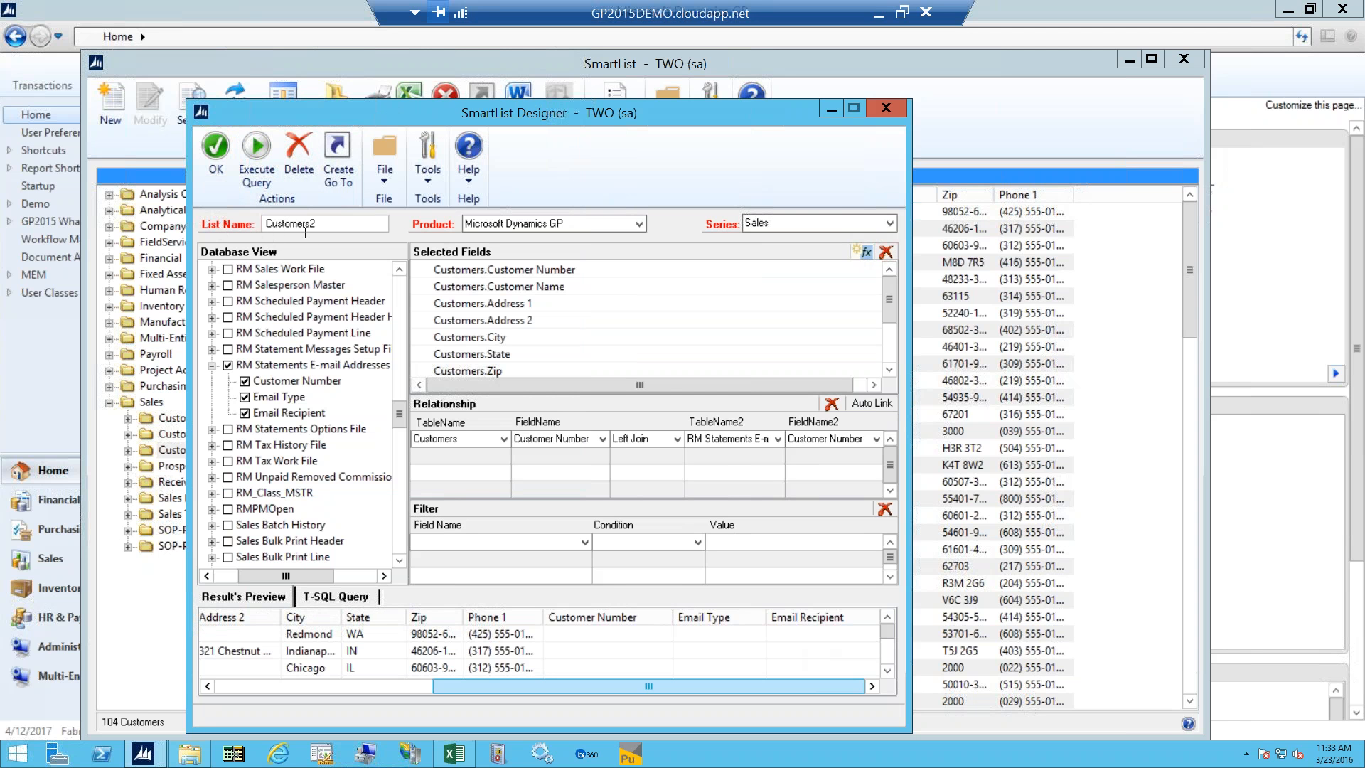
# Step: Save the Customers2 SmartList design and check the Email Type and Email Recipient columns in its results
pyautogui.click(222, 162)
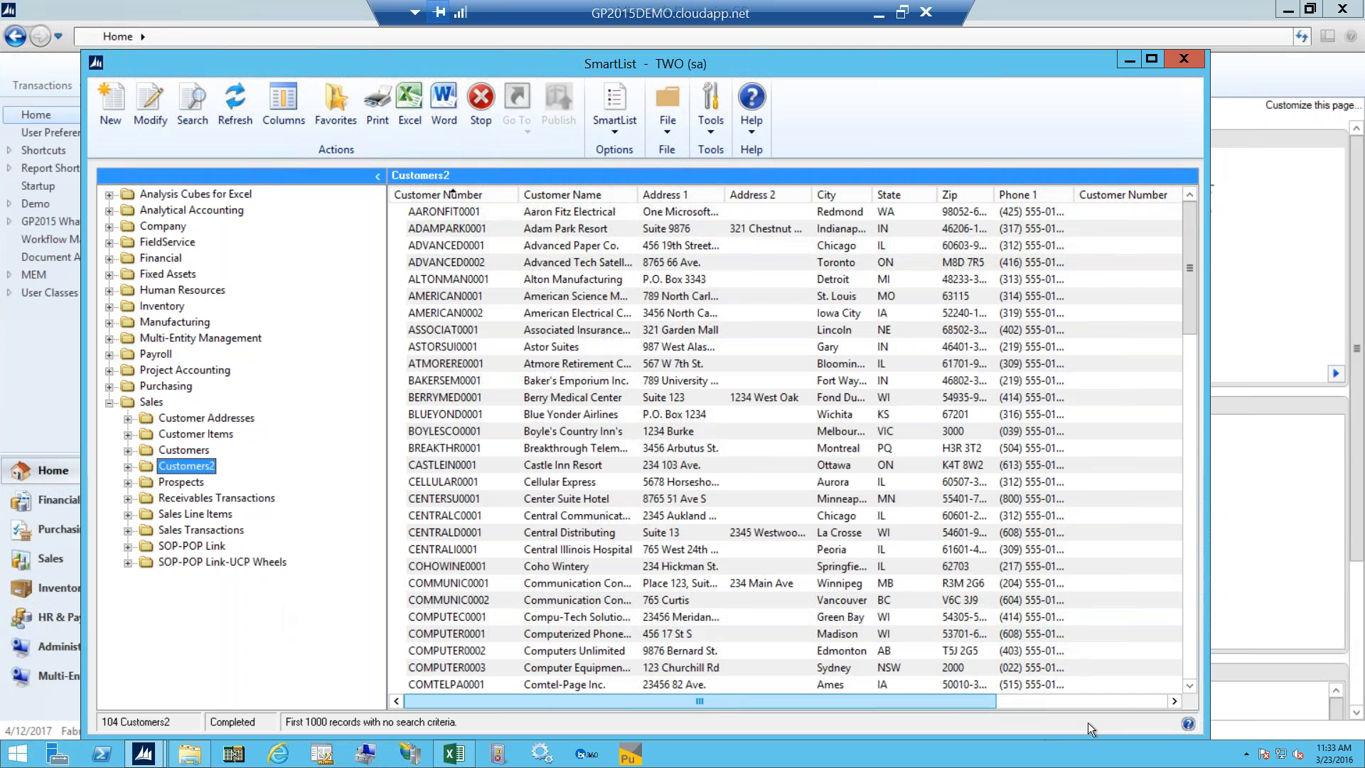
pyautogui.moveTo(1088, 722); pyautogui.dragTo(1133, 729)
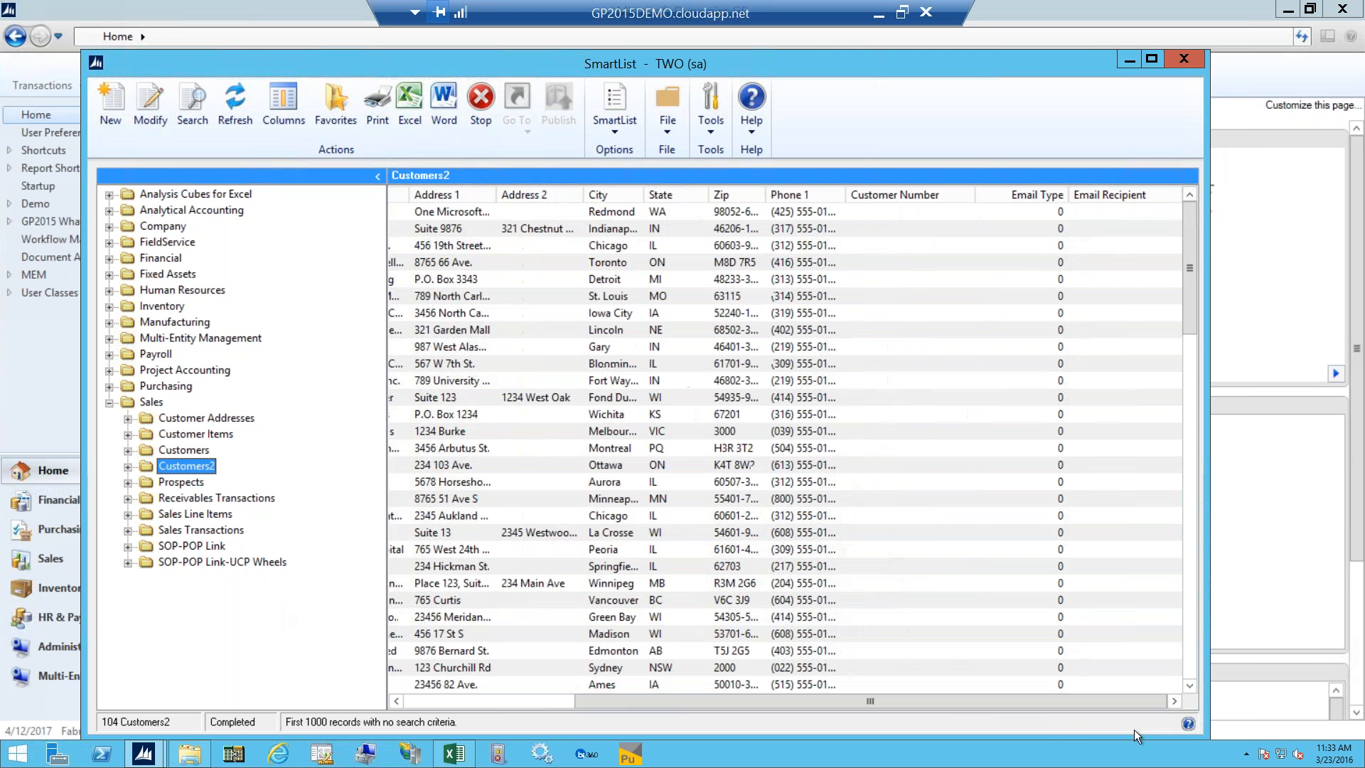
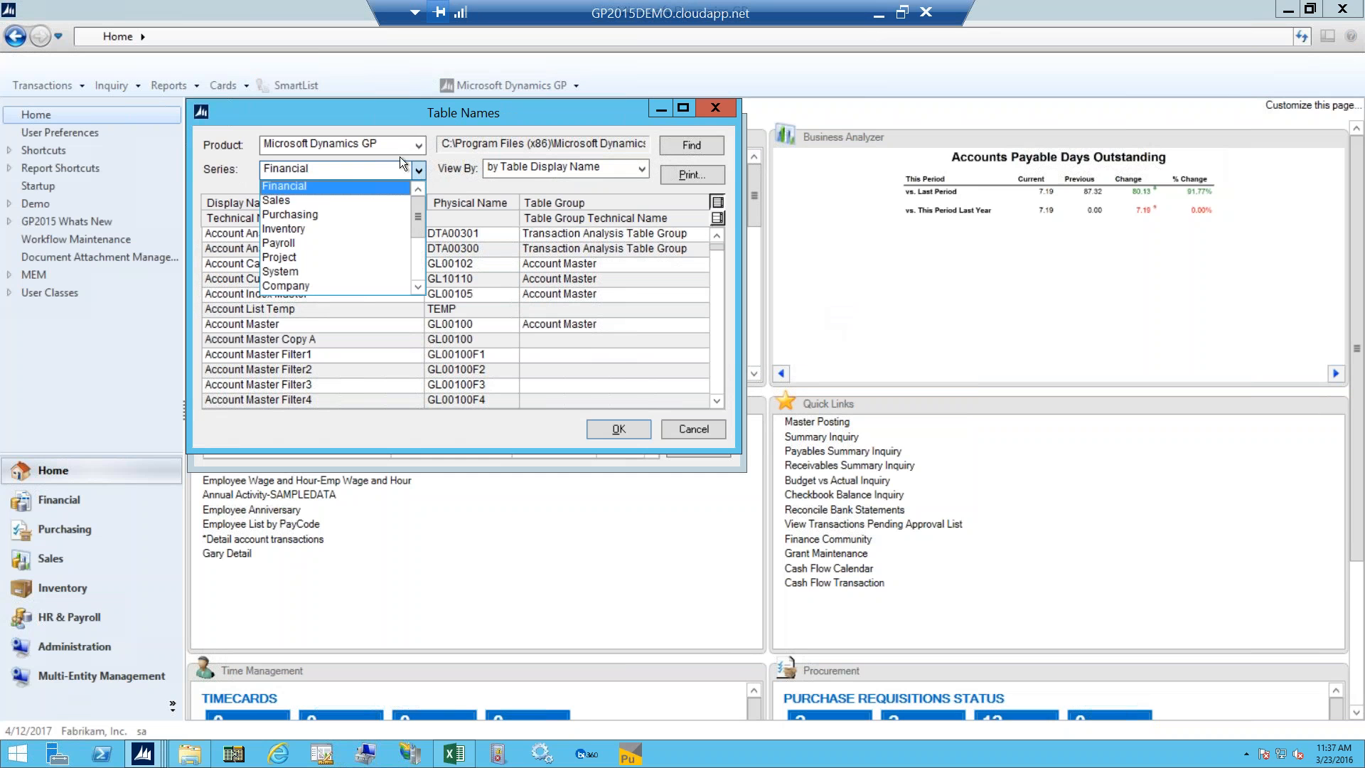
# Step: Dismiss the series choices in Table Names and switch to File Explorer to view the TWO Payroll reports folder
pyautogui.click(392, 110)
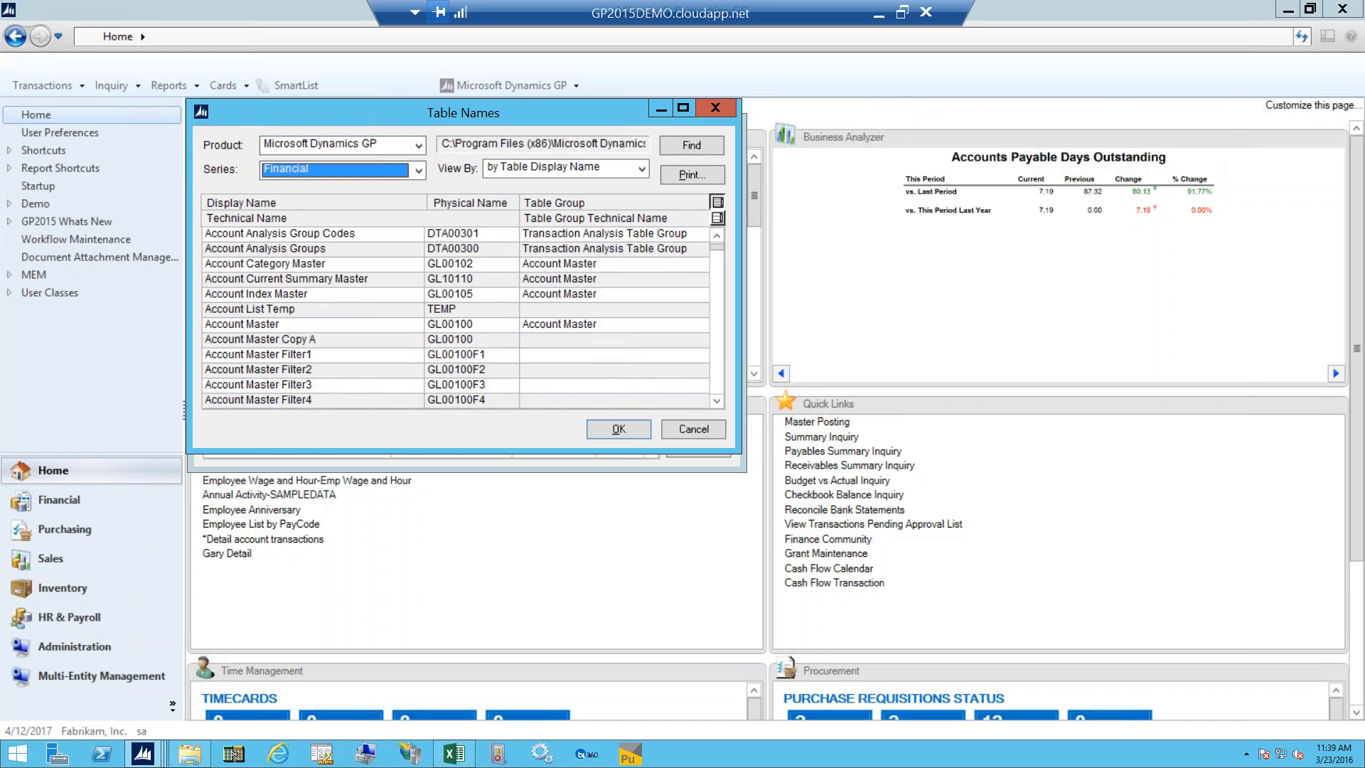
pyautogui.click(191, 755)
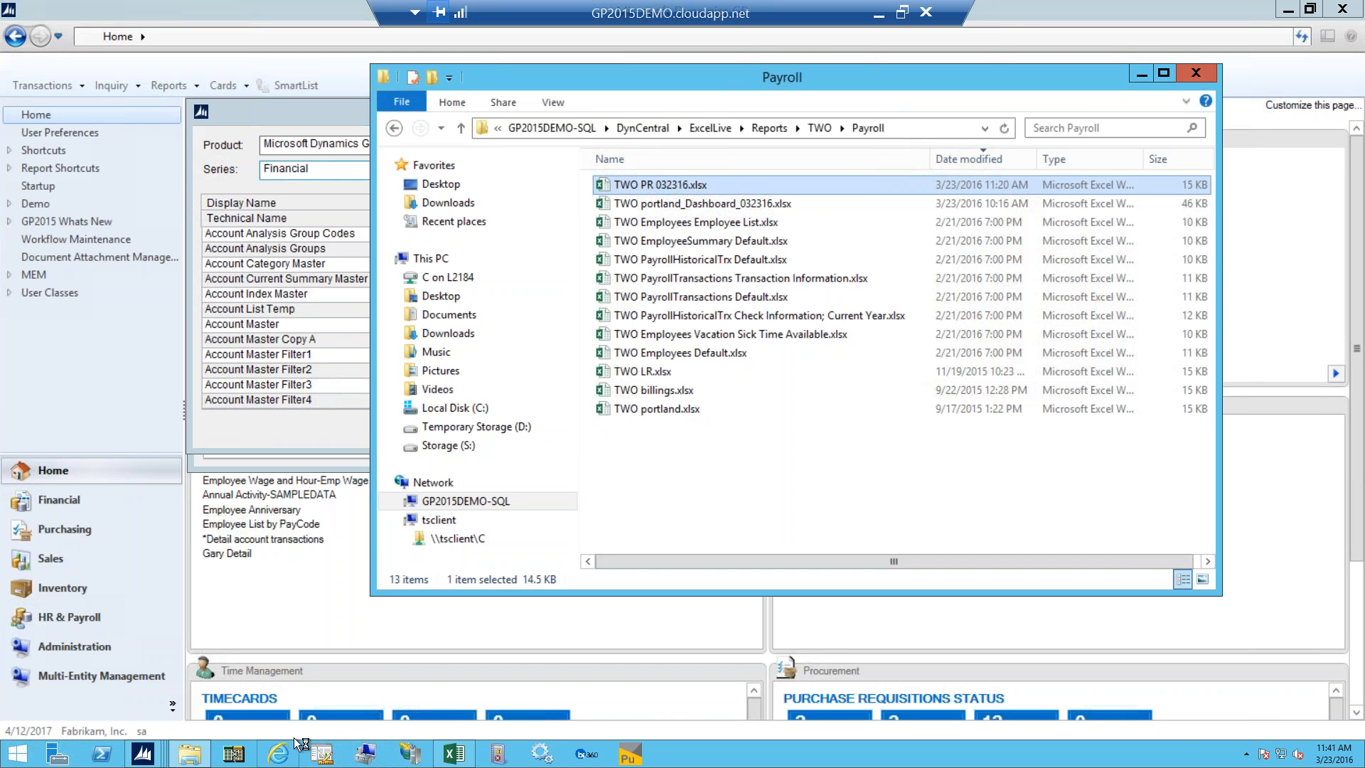
# Step: Switch to Internet Explorer and open the Project folder under TWO in the SQL Server Reporting Services Report Manager
pyautogui.click(320, 752)
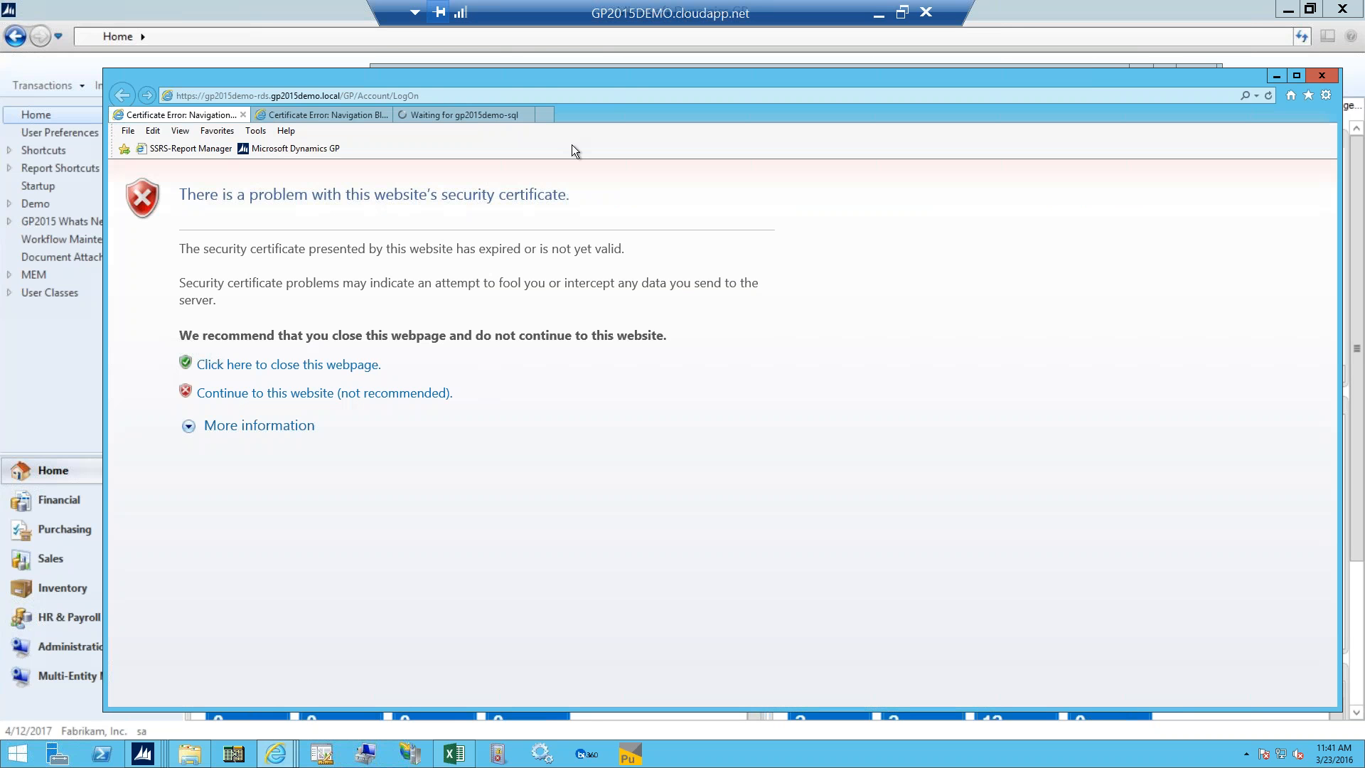
pyautogui.click(485, 115)
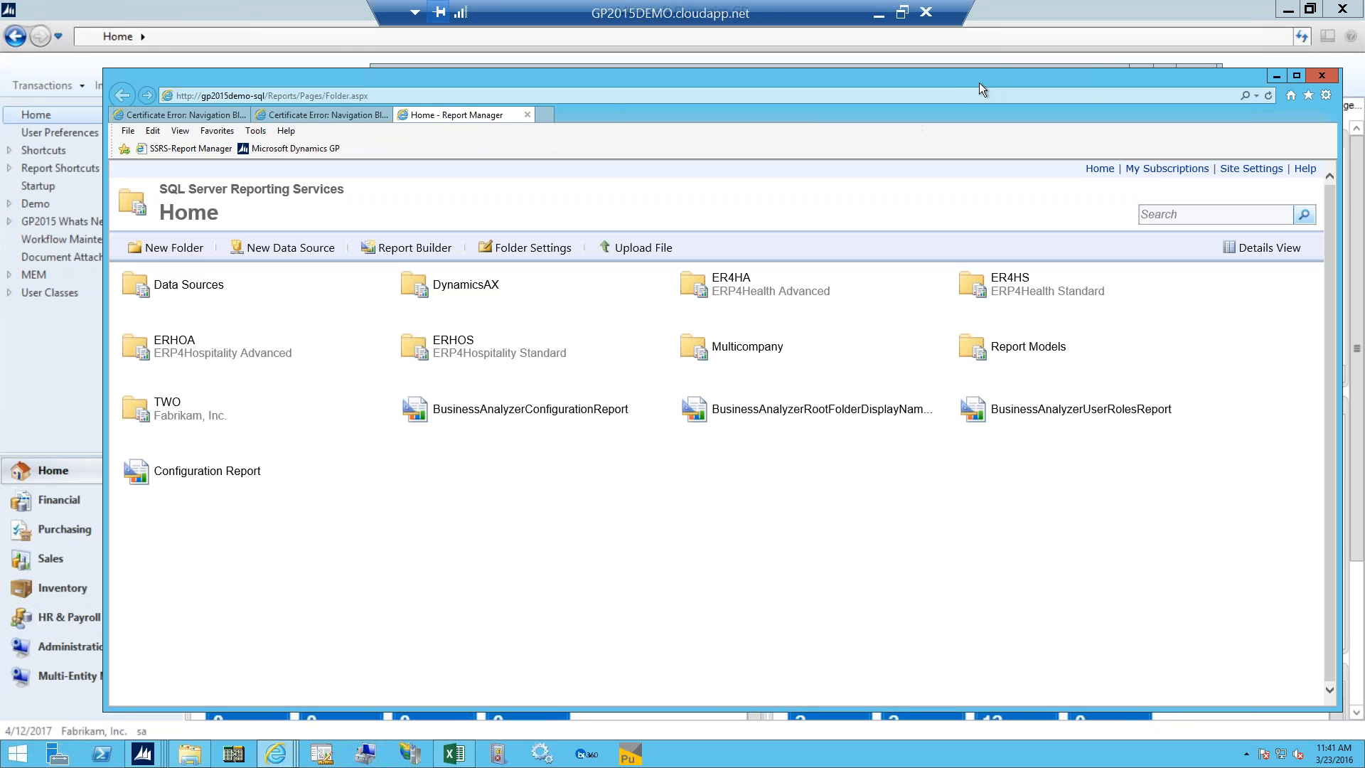
pyautogui.moveTo(951, 70); pyautogui.dragTo(908, 46)
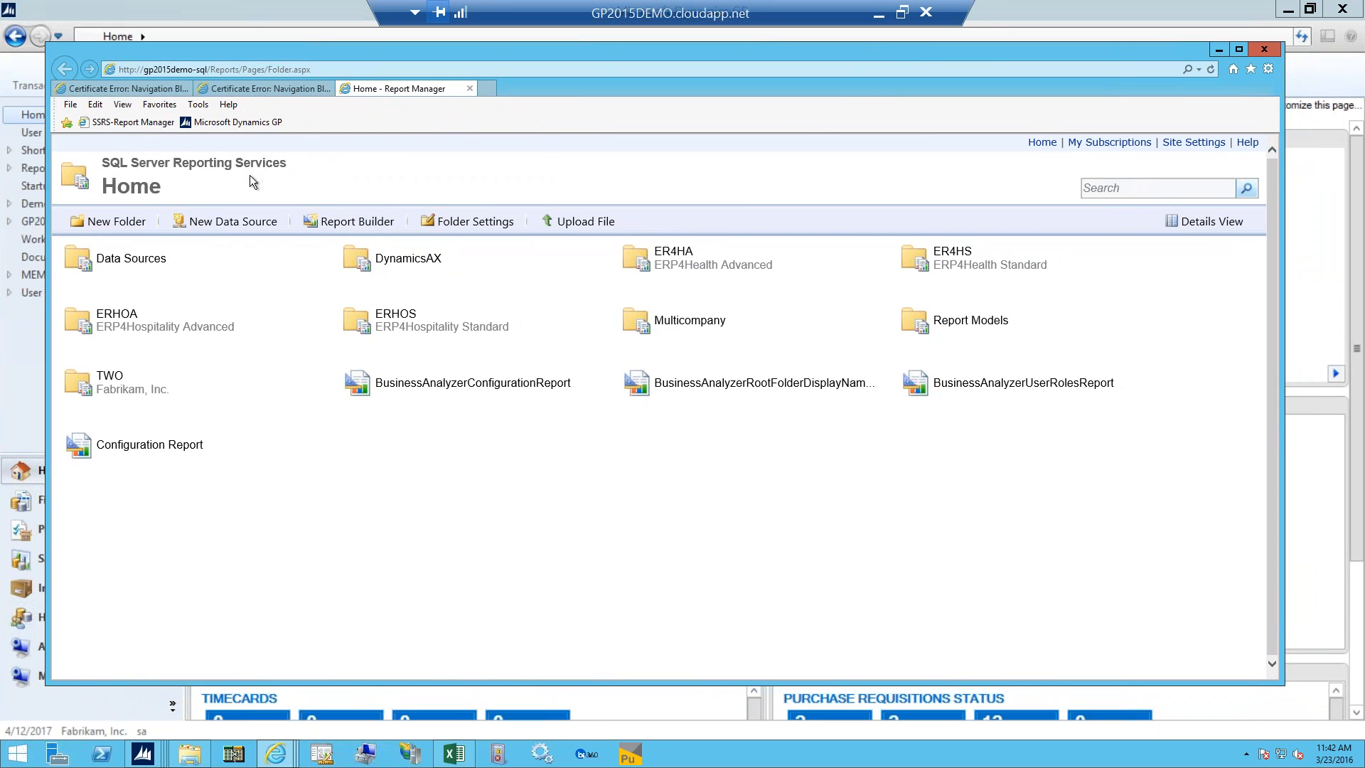
pyautogui.click(114, 382)
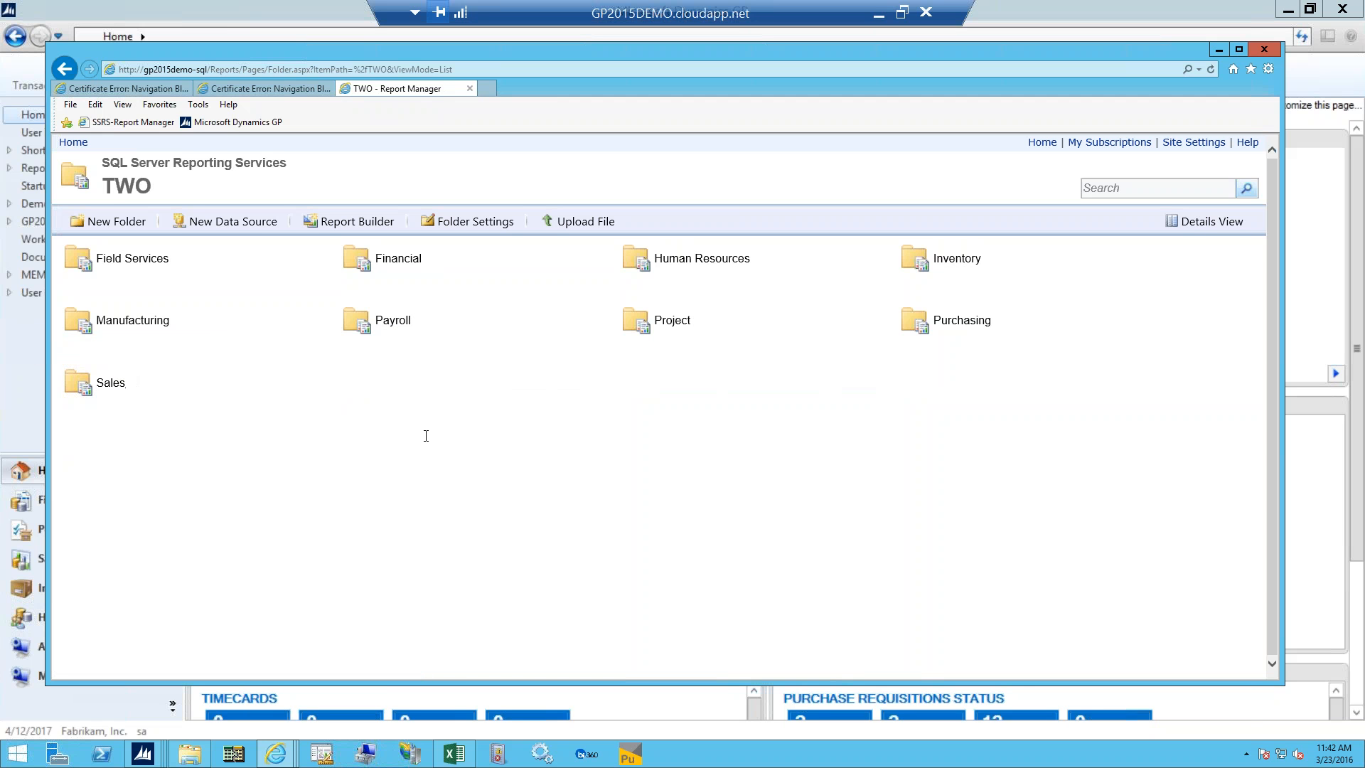
pyautogui.click(673, 321)
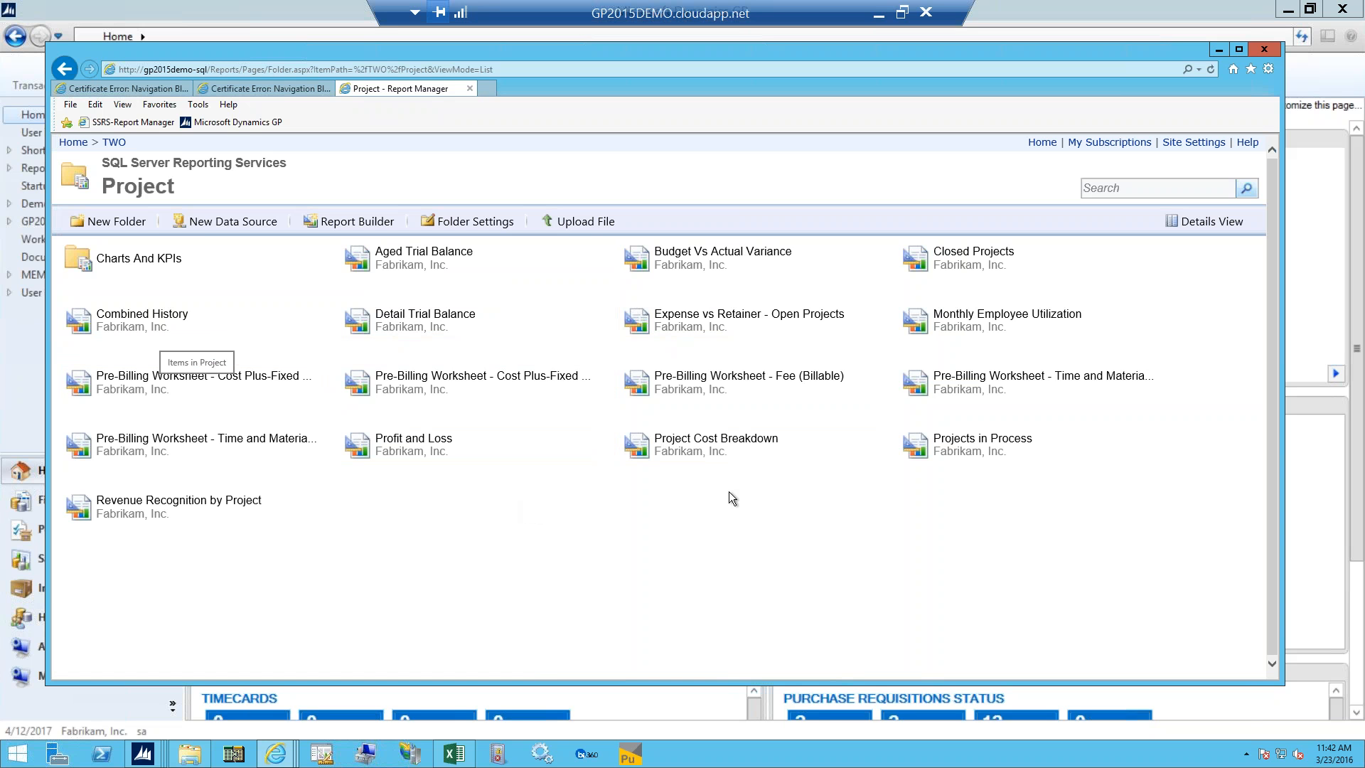
# Step: Open the Detail Trial Balance report and examine its available sort options without changing the sort
pyautogui.click(414, 320)
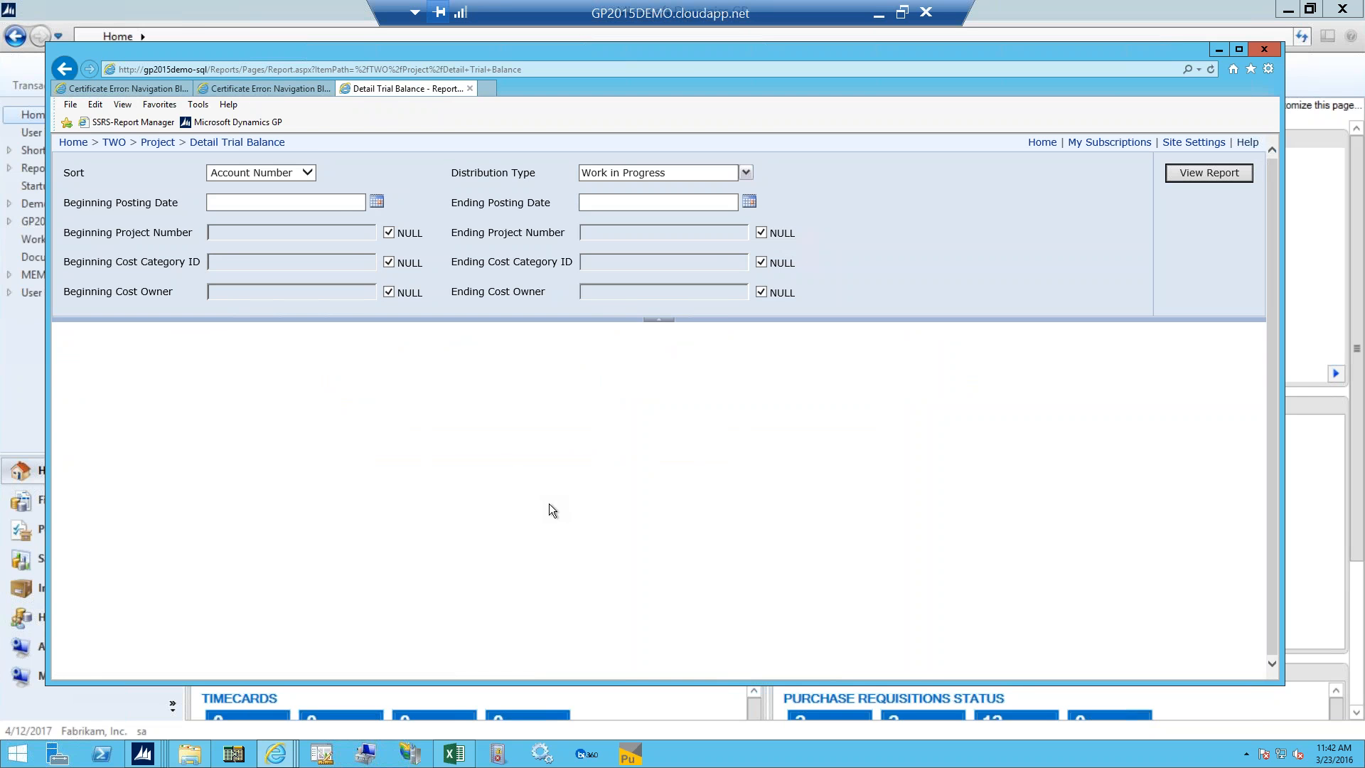
pyautogui.click(308, 173)
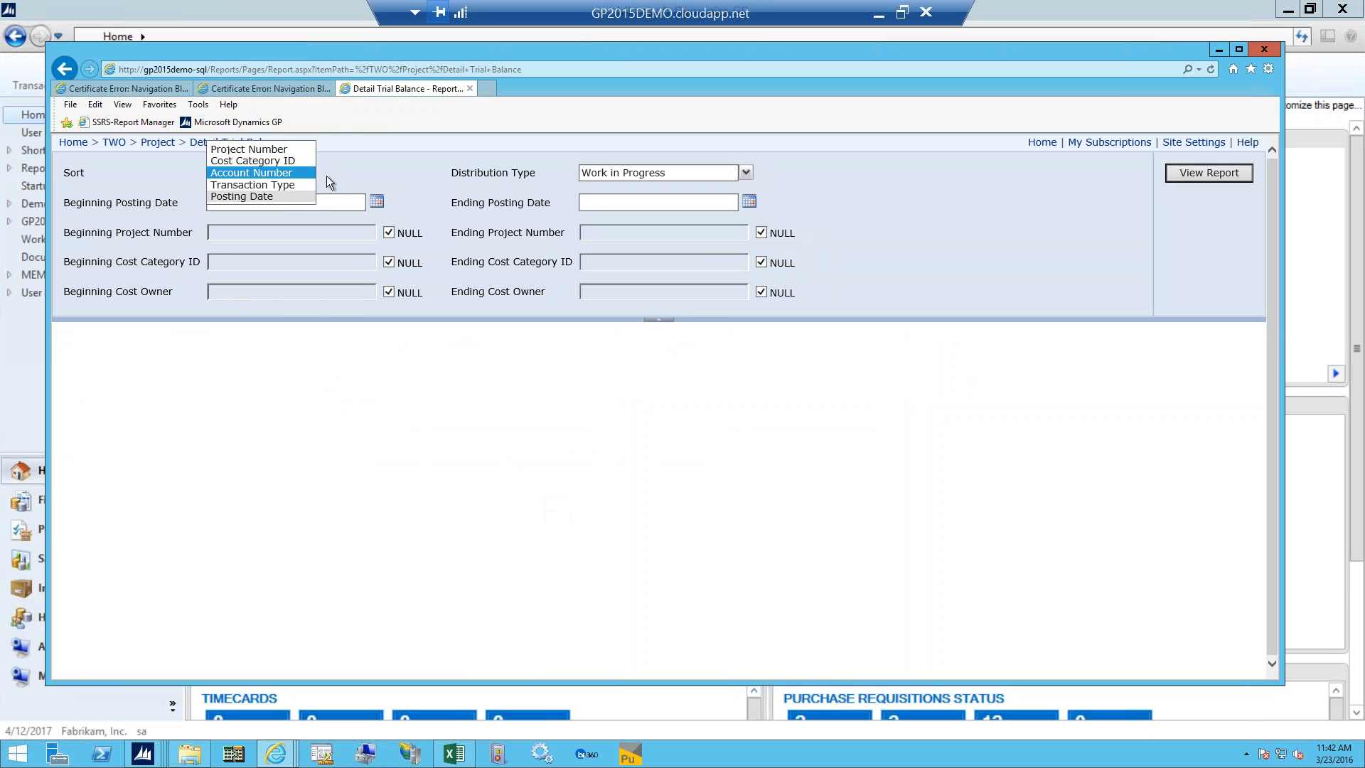
pyautogui.click(352, 168)
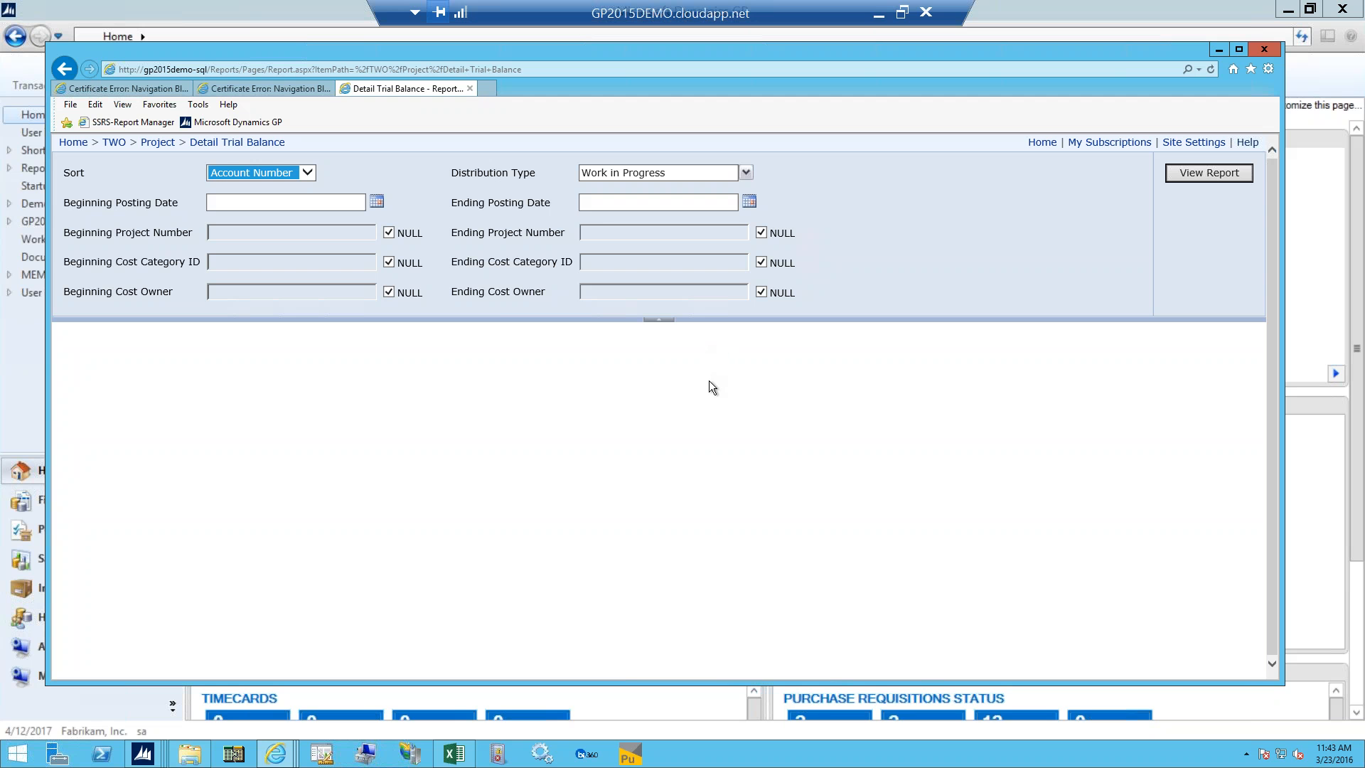
# Step: Minimize the remote session to return to PowerPoint and present the closing contact slide as a slide show
pyautogui.click(879, 14)
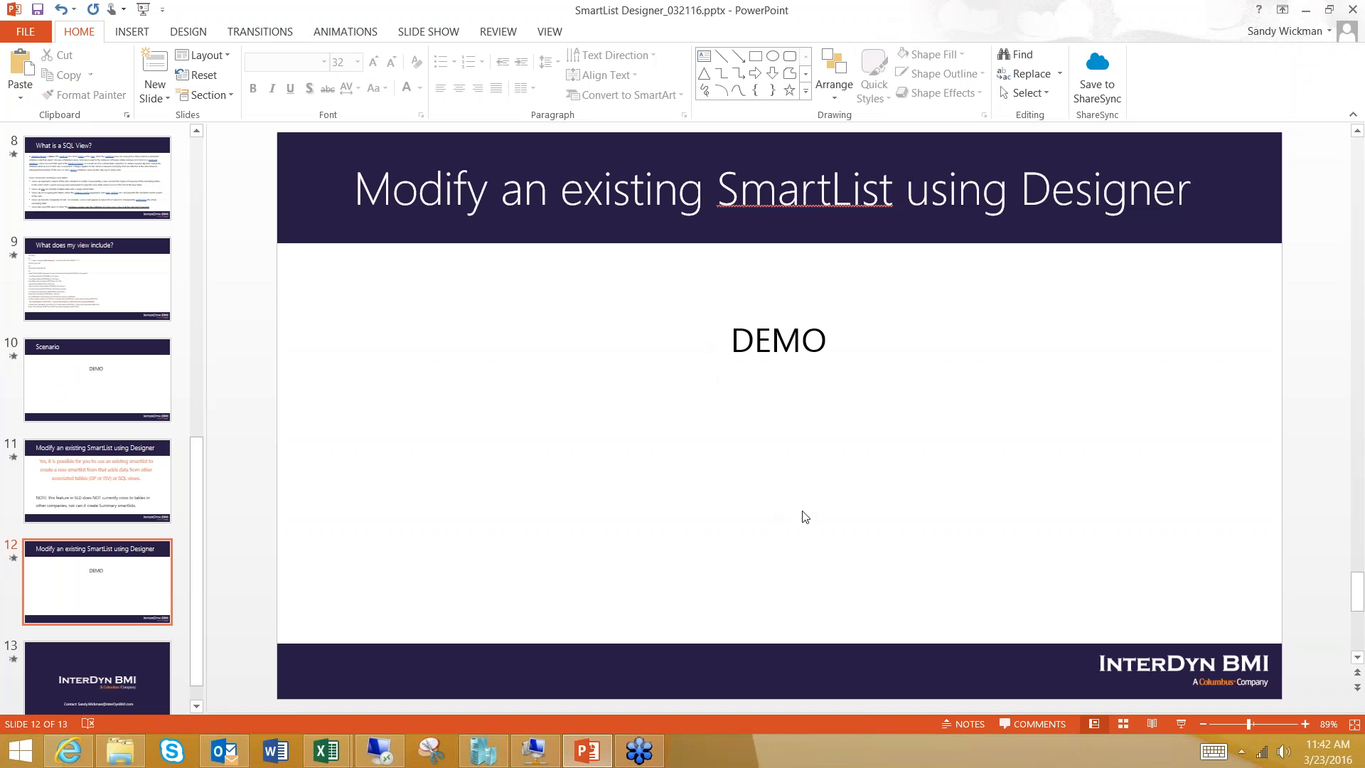
pyautogui.scroll(-1, 802, 511)
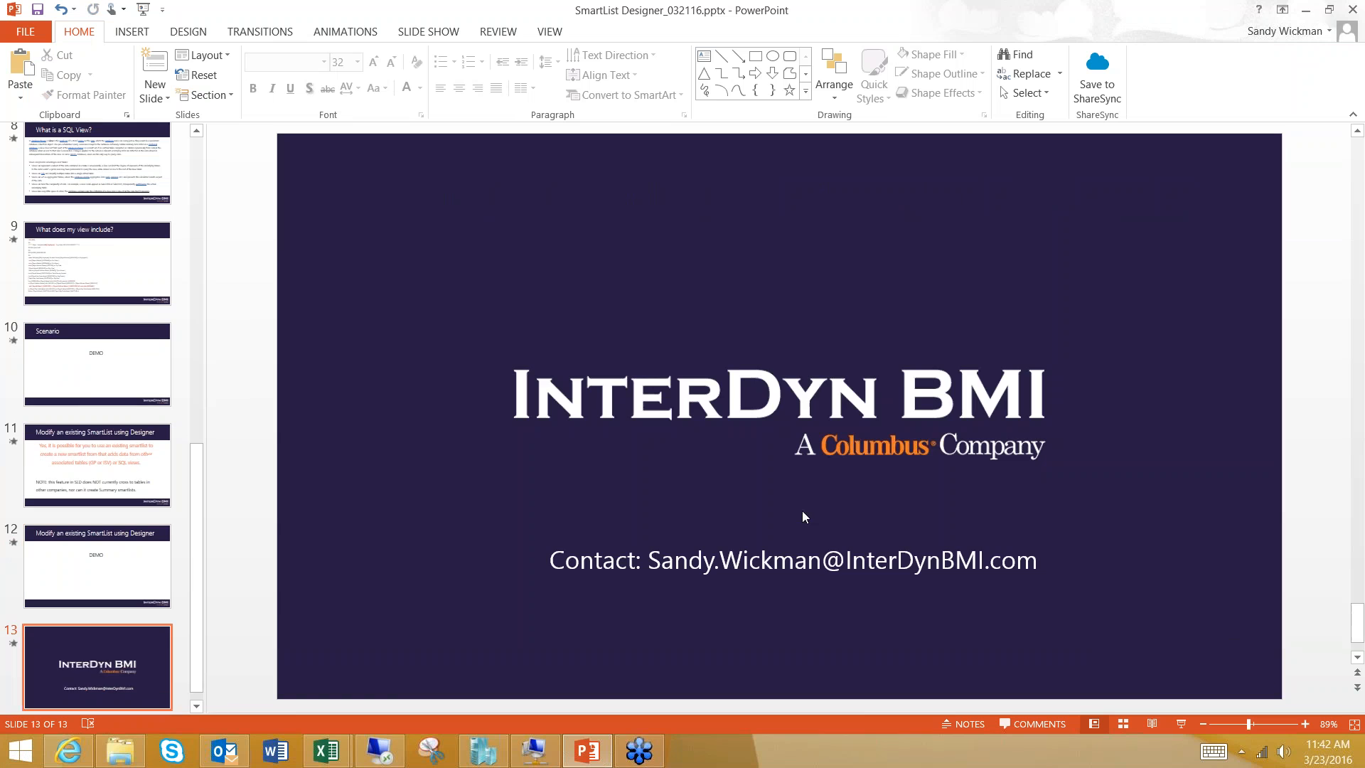
pyautogui.click(143, 10)
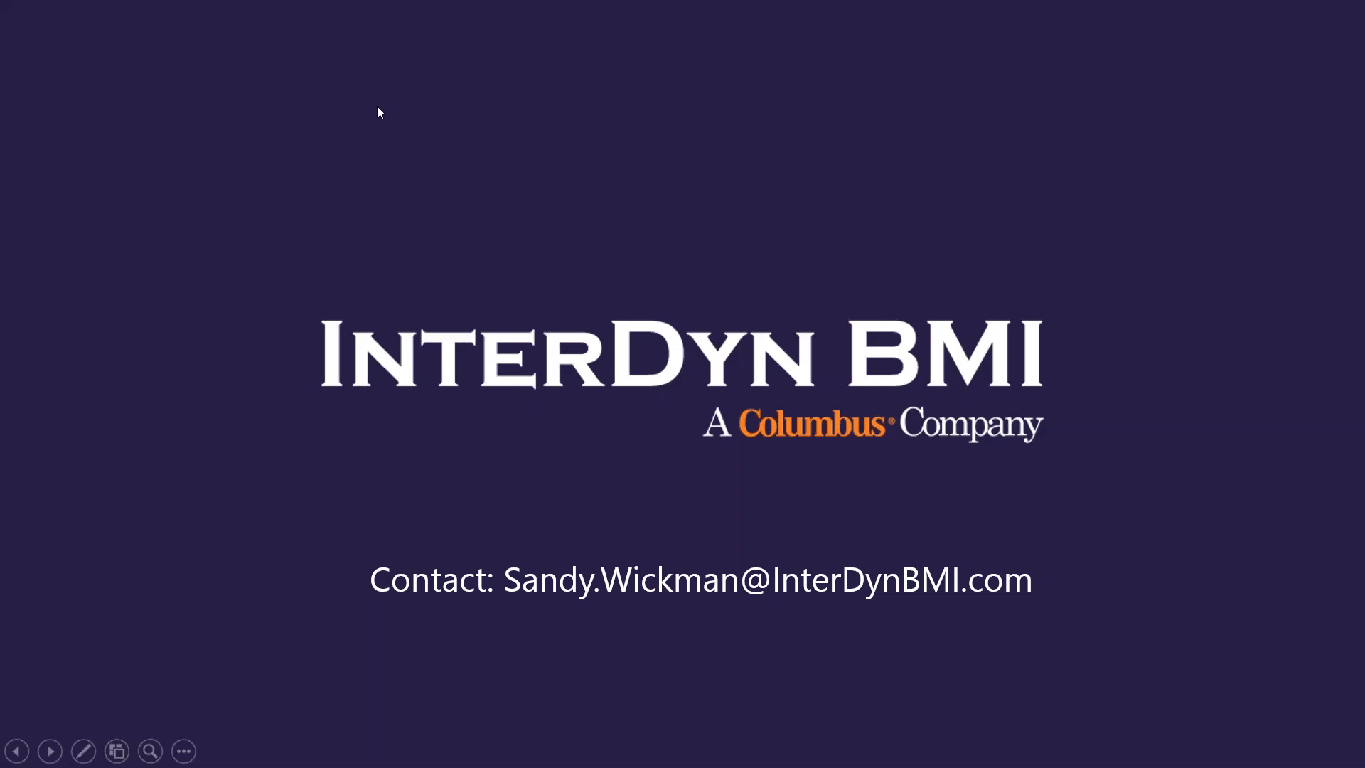